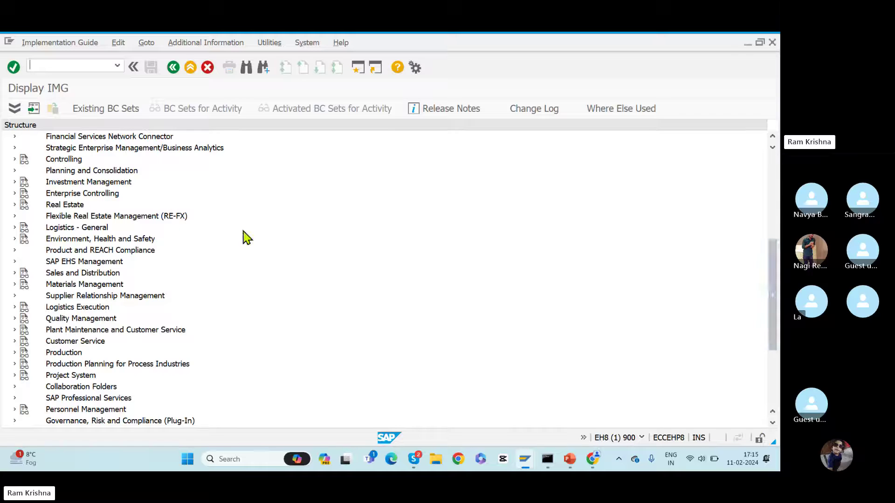
Expand Logistics - General, Handling Unit Management and Basics in the implementation guide and select Define Packaging Material Types.
{"action": "left_click", "coordinate": [14, 228]}
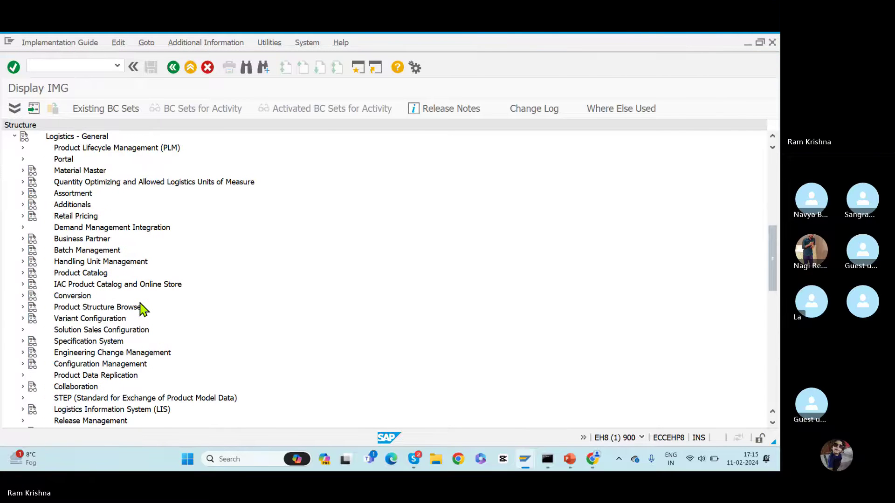
{"action": "left_click", "coordinate": [98, 262]}
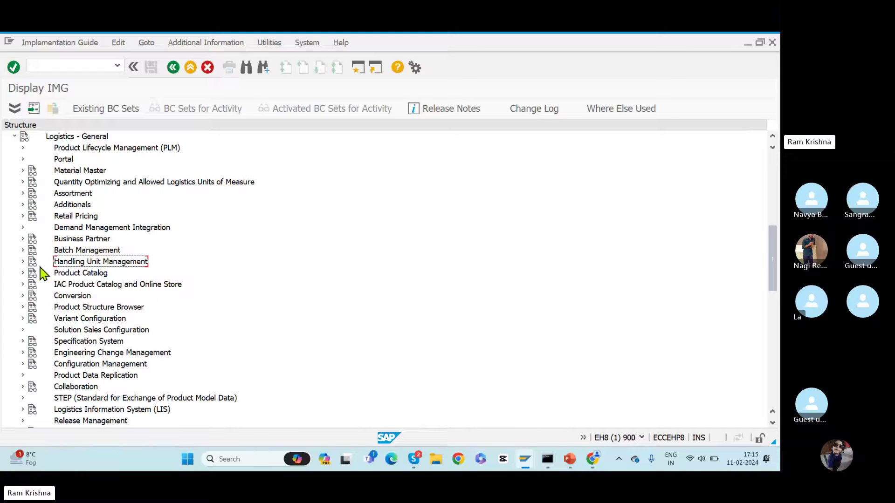
{"action": "left_click", "coordinate": [22, 262]}
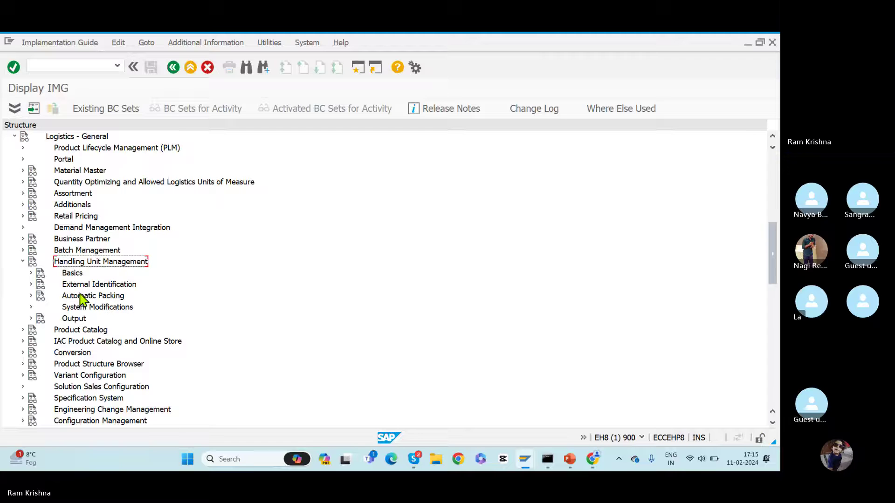
{"action": "left_click", "coordinate": [31, 273]}
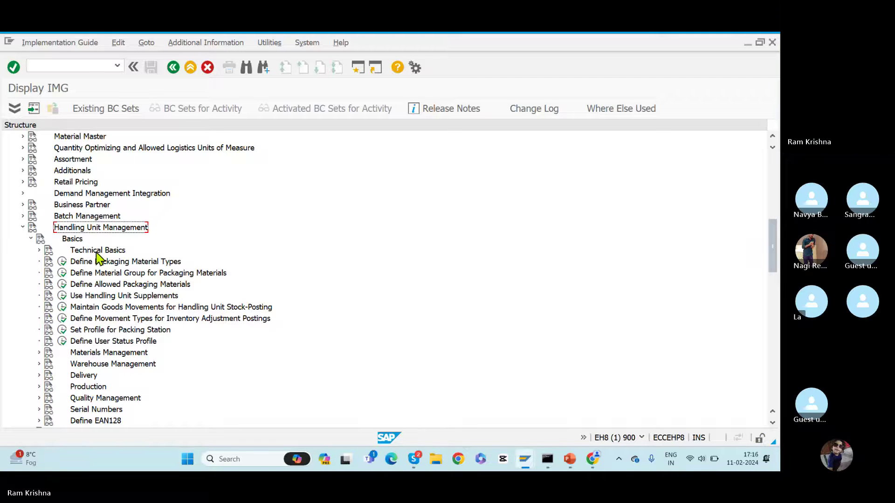
{"action": "left_click", "coordinate": [81, 264]}
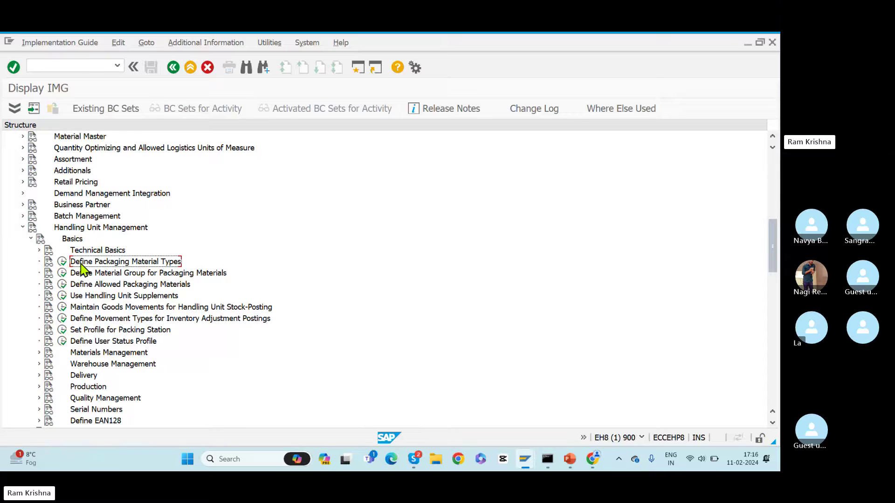
Switch to PowerPoint, highlight "Packaging material" on the Handling Unit slide, and return to SAP.
{"action": "key", "text": "alt+Tab"}
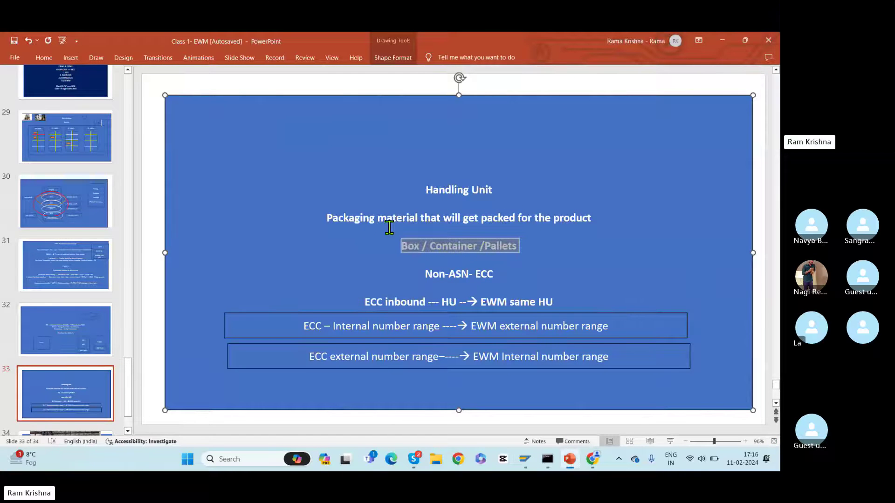
{"action": "left_click_drag", "start_coordinate": [328, 220], "coordinate": [419, 223]}
{"action": "key", "text": "alt+Tab"}
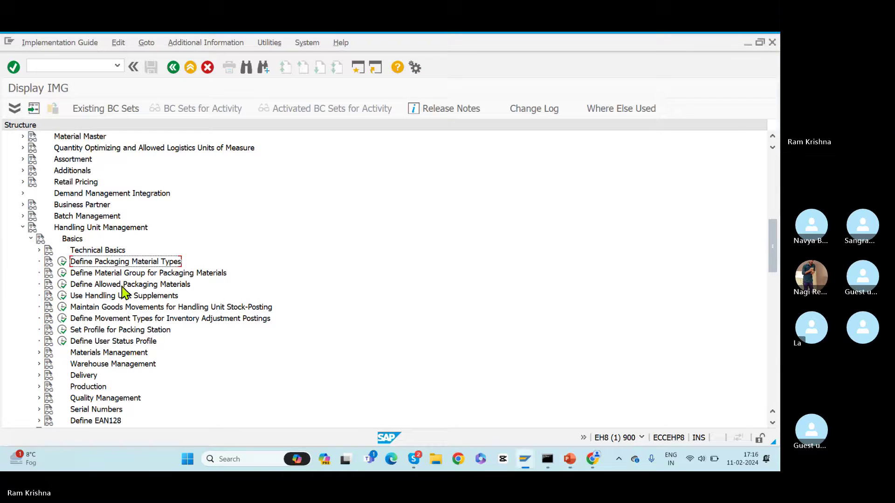
Open the Define Packaging Material Types activity and look through the existing packaging material types.
{"action": "left_click", "coordinate": [62, 262]}
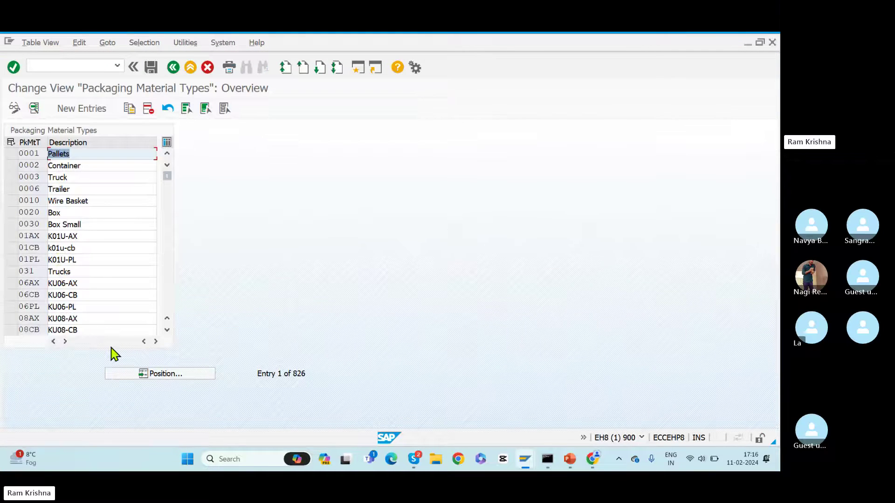
{"action": "left_click", "coordinate": [90, 319]}
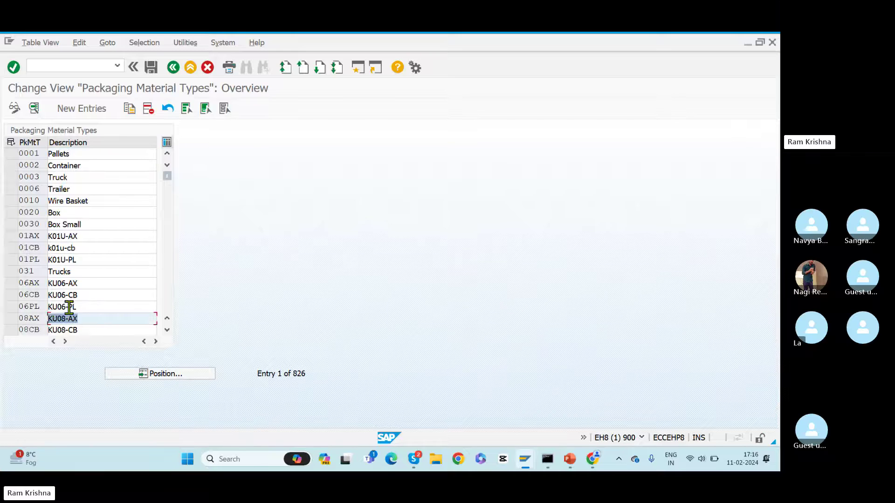
{"action": "left_click", "coordinate": [87, 308]}
{"action": "left_click", "coordinate": [86, 329]}
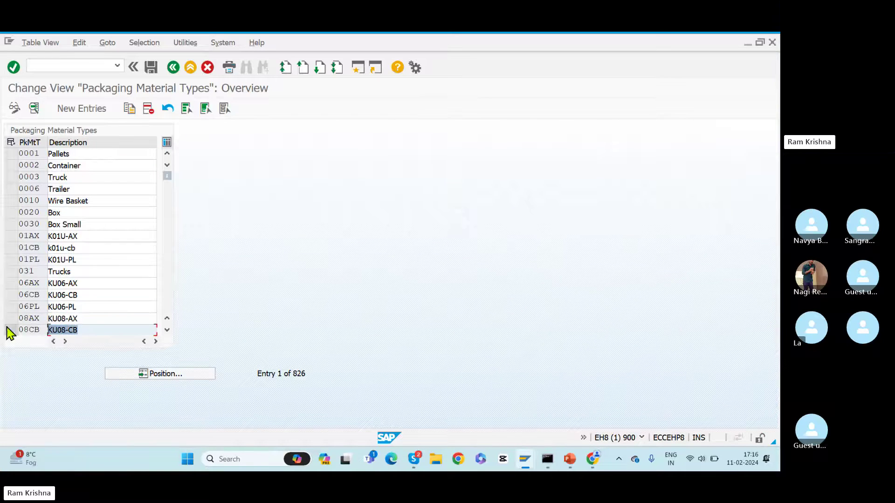
{"action": "left_click", "coordinate": [89, 315]}
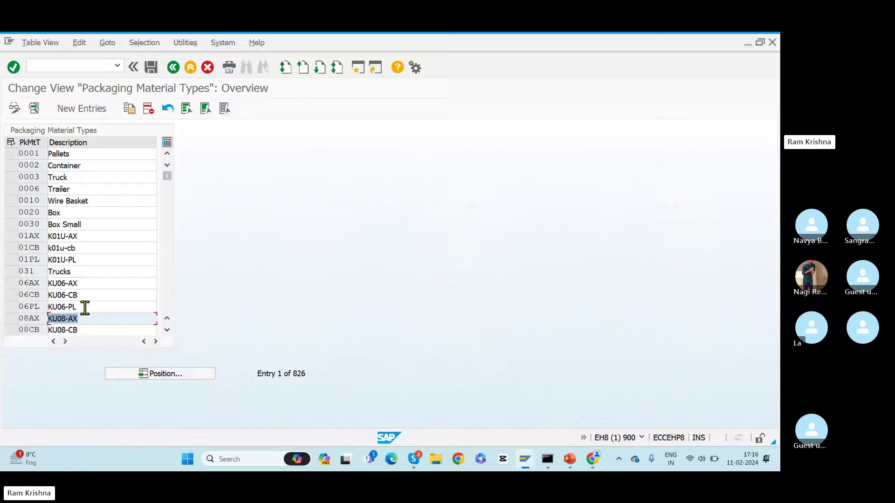
{"action": "left_click", "coordinate": [84, 308]}
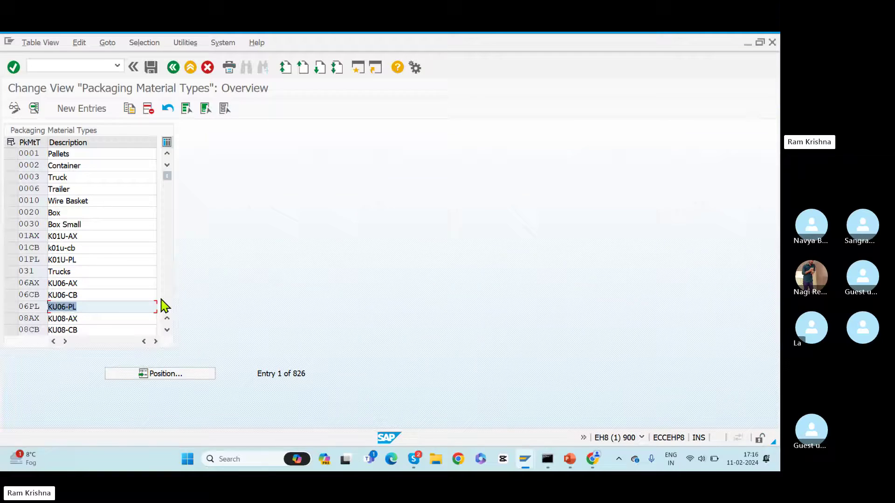
{"action": "scroll", "coordinate": [163, 249], "scroll_direction": "down", "scroll_amount": 2}
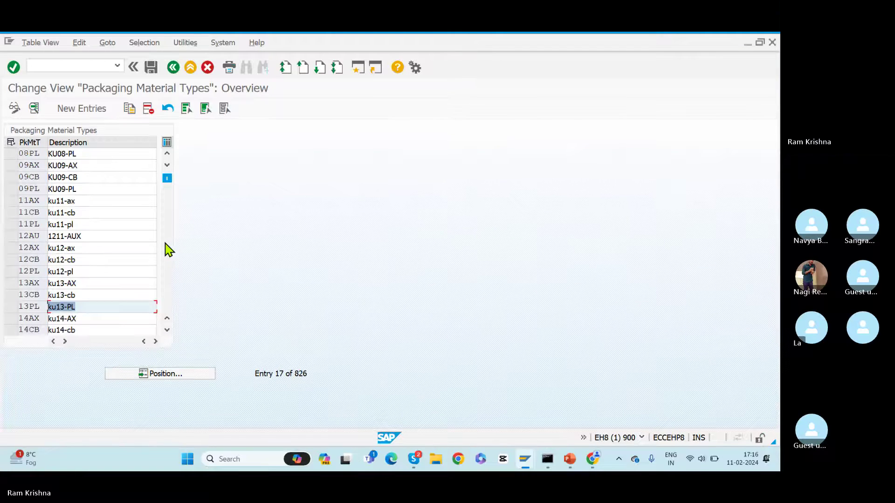
{"action": "scroll", "coordinate": [169, 249], "scroll_direction": "down", "scroll_amount": 2}
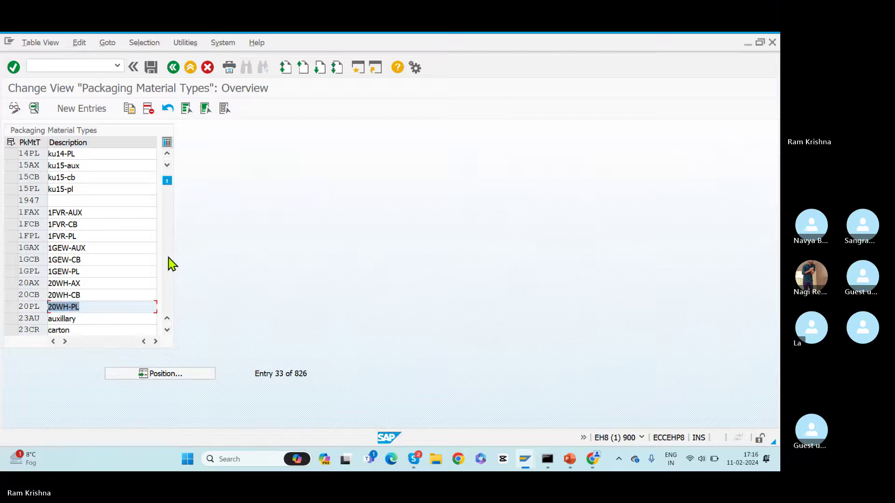
{"action": "scroll", "coordinate": [170, 262], "scroll_direction": "down", "scroll_amount": 2}
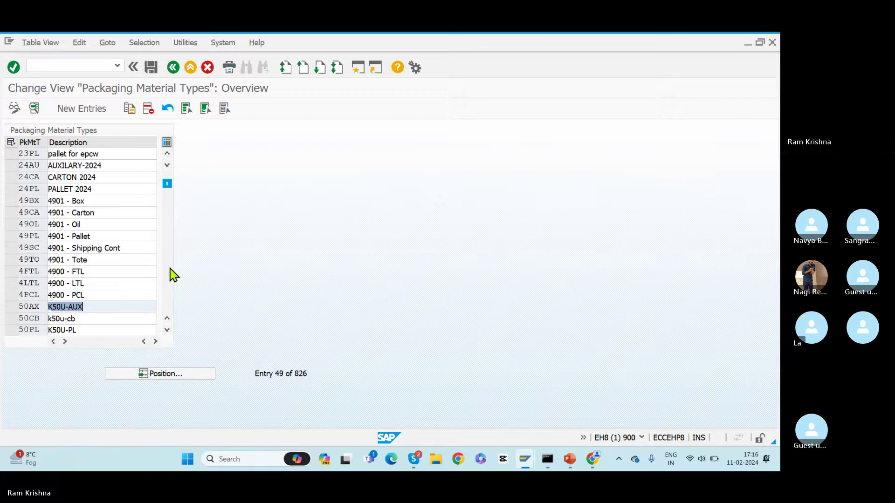
{"action": "scroll", "coordinate": [172, 274], "scroll_direction": "down", "scroll_amount": 2}
{"action": "left_click_drag", "start_coordinate": [167, 187], "coordinate": [167, 153]}
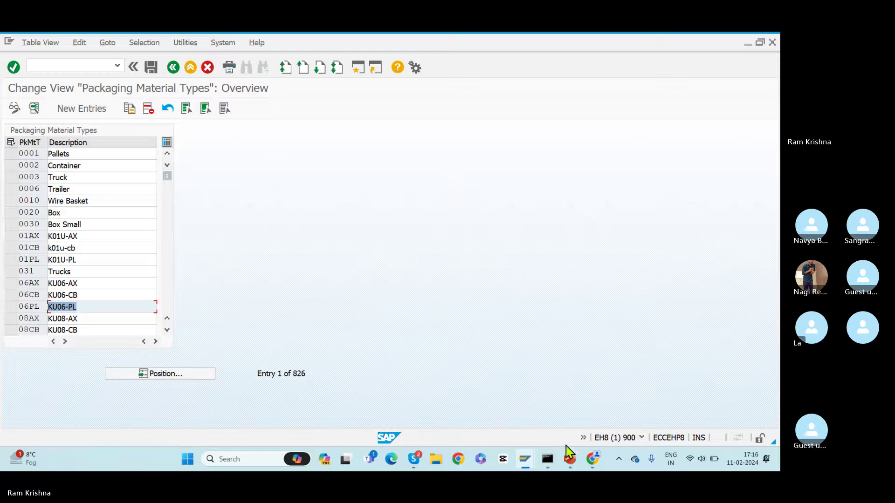
{"action": "left_click", "coordinate": [223, 459]}
{"action": "type", "text": "note"}
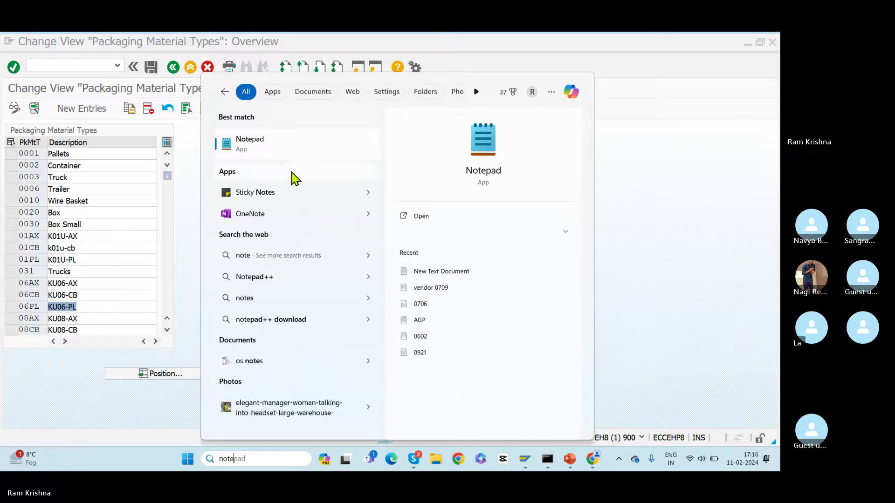
{"action": "left_click", "coordinate": [648, 189]}
{"action": "key", "text": "alt+Tab"}
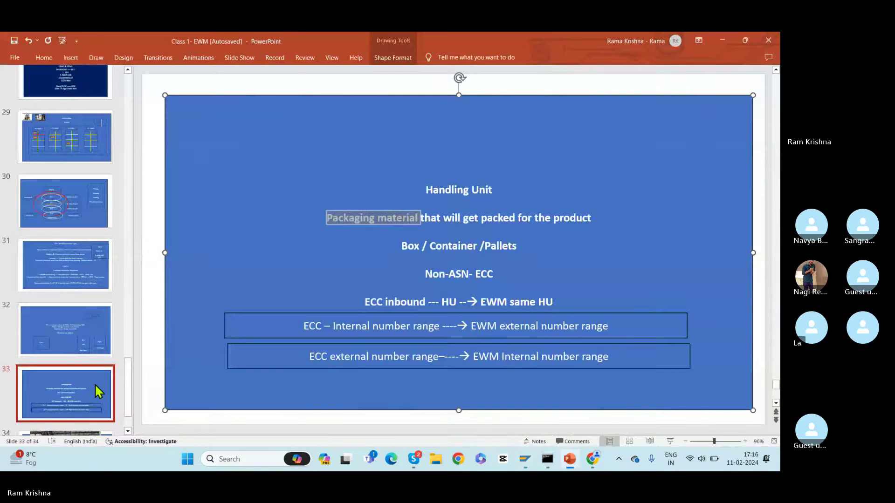
{"action": "key", "text": "alt+Tab"}
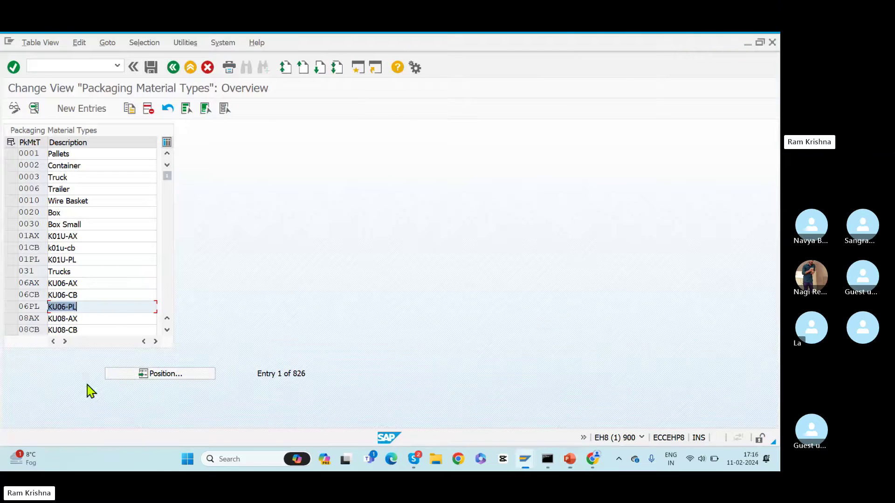
Open Notepad and add blank lines below the existing text in New Text Document.
{"action": "left_click", "coordinate": [235, 460]}
{"action": "type", "text": "te"}
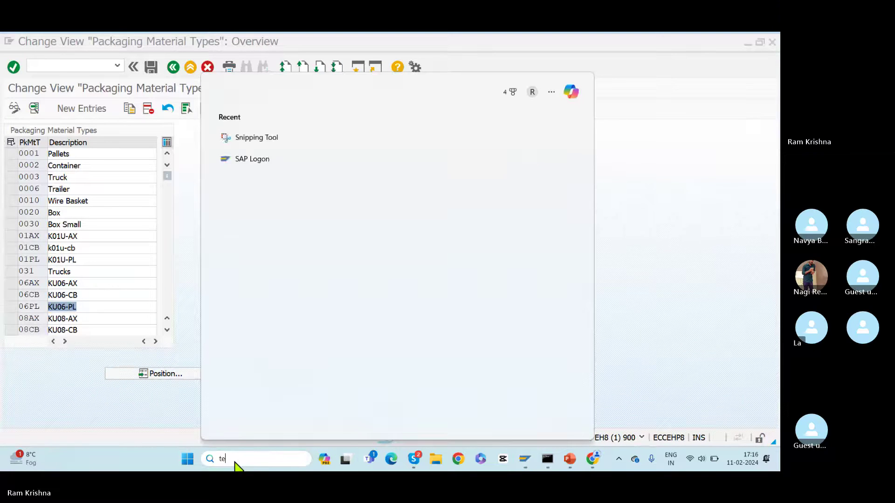
{"action": "key", "text": "BackSpace"}
{"action": "type", "text": "notepad"}
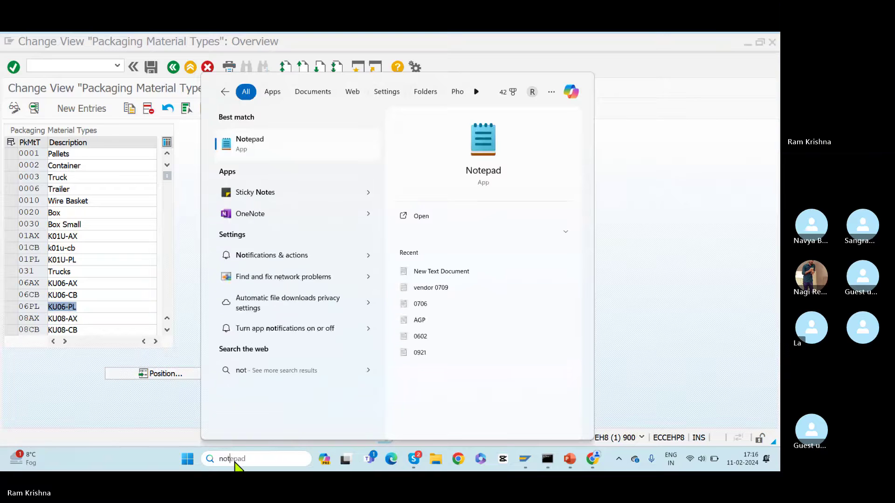
{"action": "left_click", "coordinate": [270, 142]}
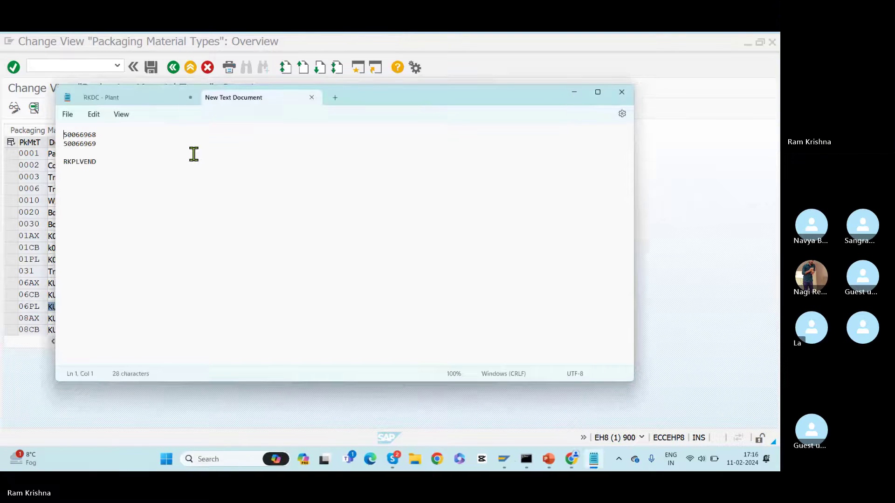
{"action": "left_click", "coordinate": [112, 168]}
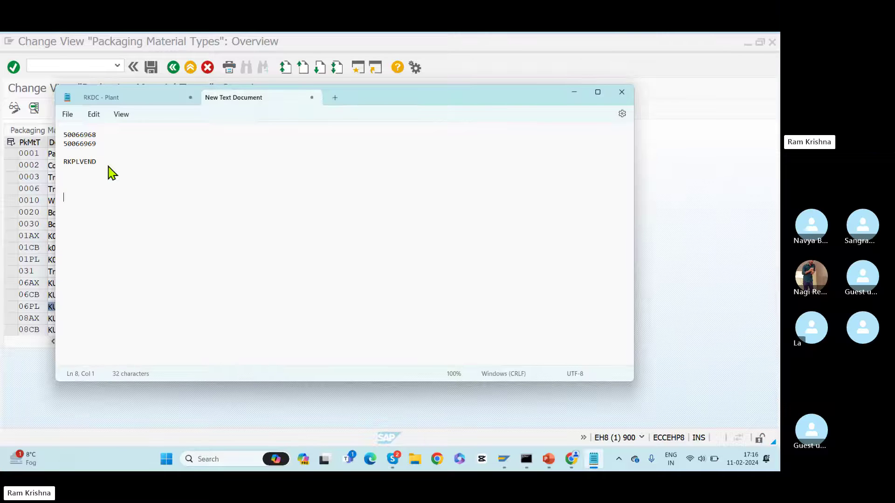
Switch back to SAP and start a new packaging material type entry RKPL with the description Pallets.
{"action": "key", "text": "alt+Tab"}
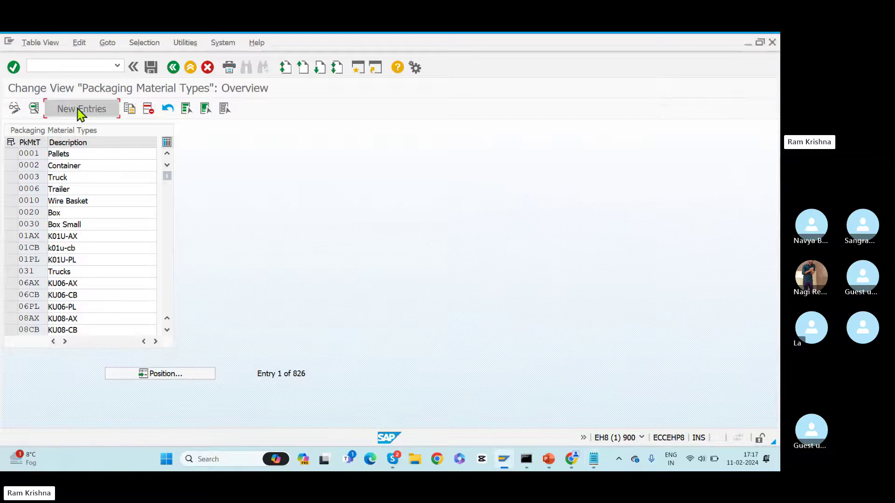
{"action": "left_click", "coordinate": [79, 110]}
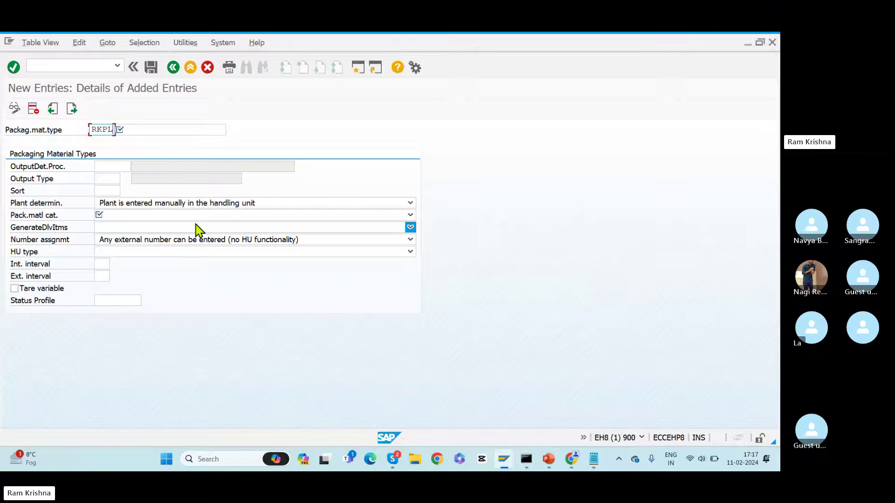
{"action": "left_click", "coordinate": [135, 129]}
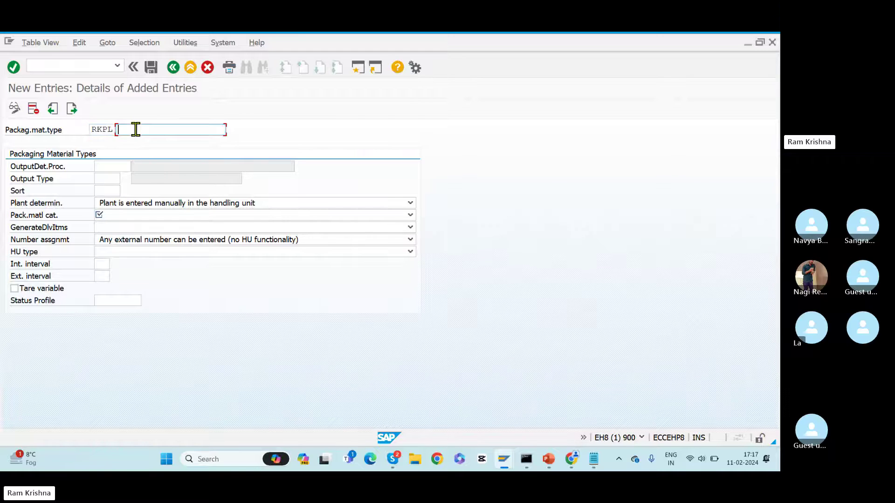
{"action": "type", "text": "Palle"}
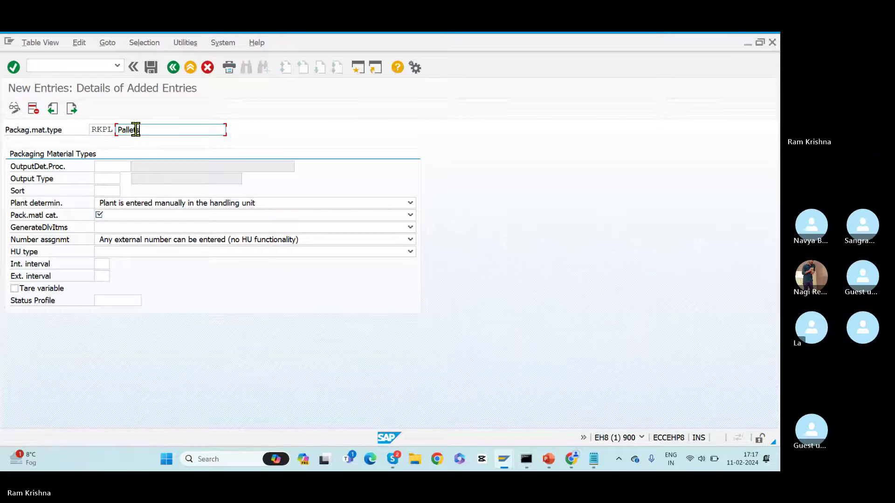
{"action": "type", "text": "ts"}
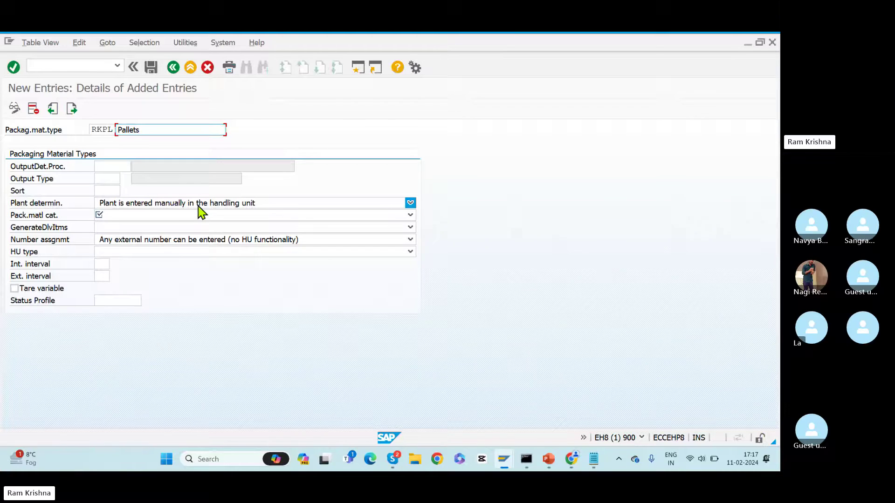
Set the packaging material category to C Packaging materials and the number assignment to B Number range interval 'HU_VEKP'.
{"action": "left_click", "coordinate": [165, 218]}
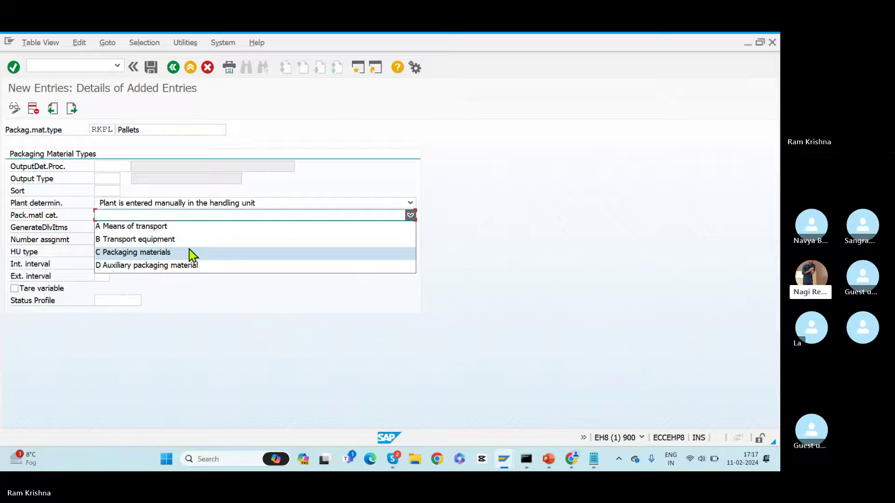
{"action": "left_click", "coordinate": [122, 252]}
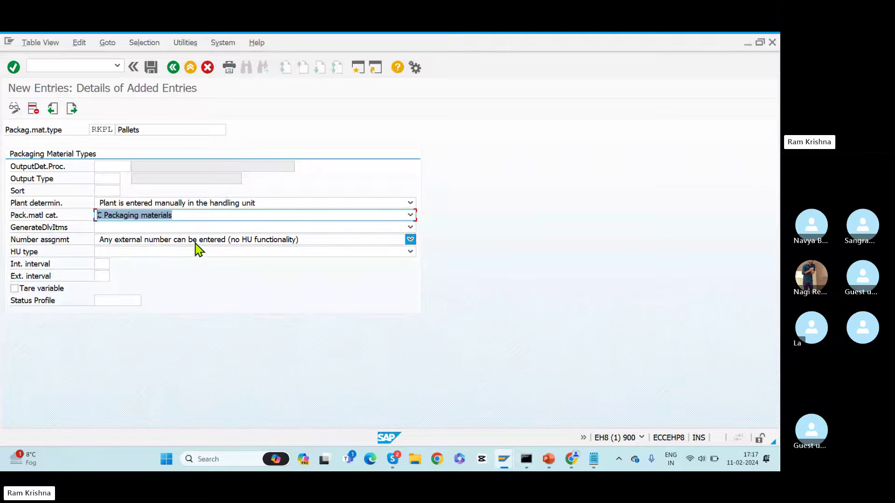
{"action": "left_click", "coordinate": [230, 241]}
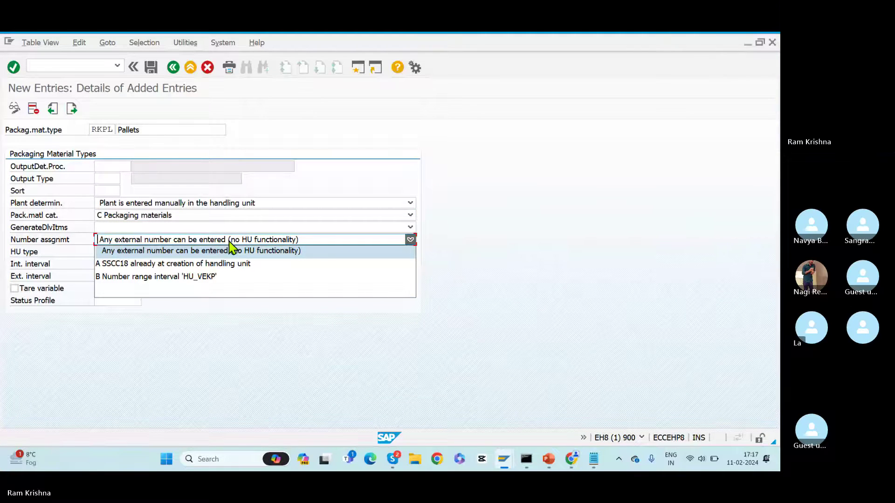
{"action": "left_click", "coordinate": [136, 279]}
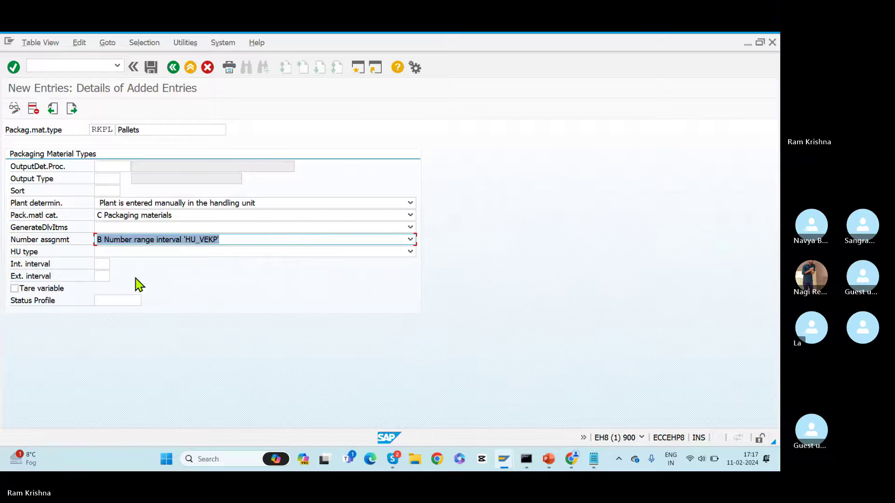
Open the customizing implementation guide in a new session and expand External Identification under Logistics - General, Handling Unit Management.
{"action": "left_click", "coordinate": [103, 265]}
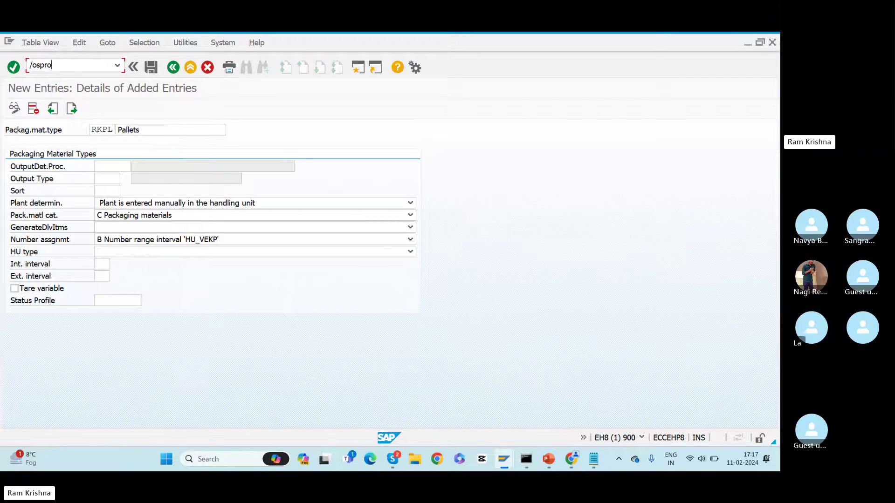
{"action": "key", "text": "Return"}
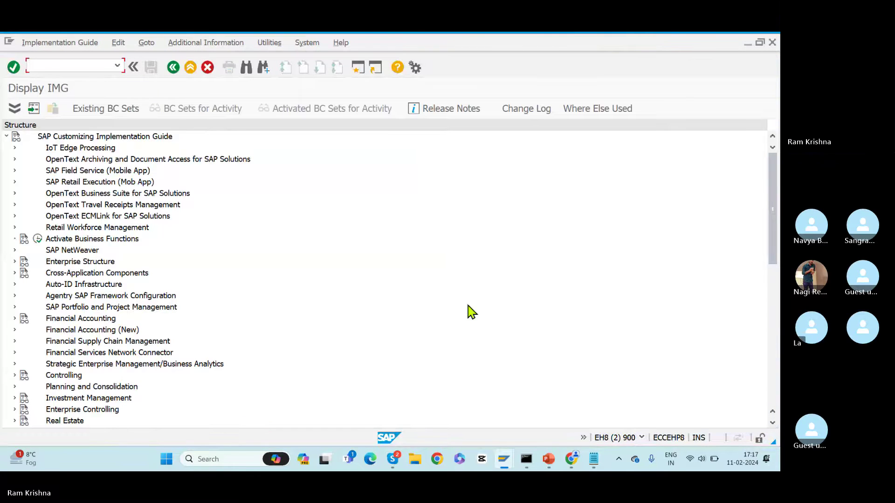
{"action": "left_click_drag", "start_coordinate": [773, 200], "coordinate": [772, 286]}
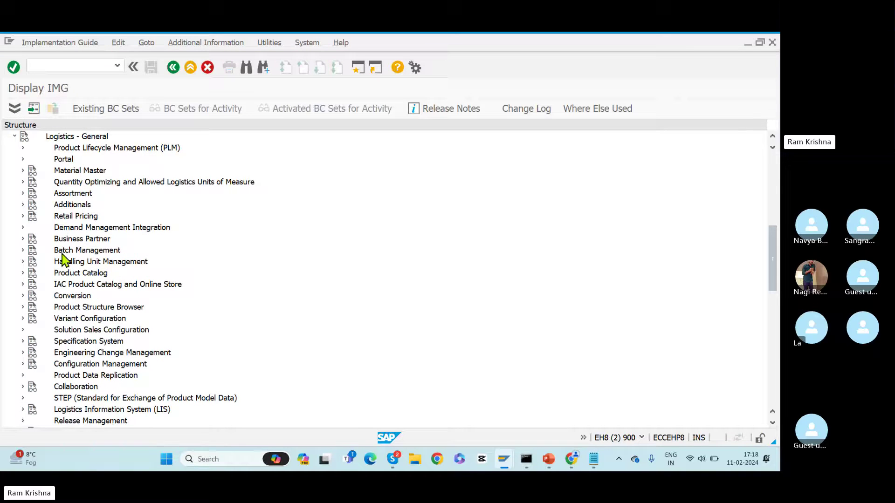
{"action": "left_click", "coordinate": [31, 273]}
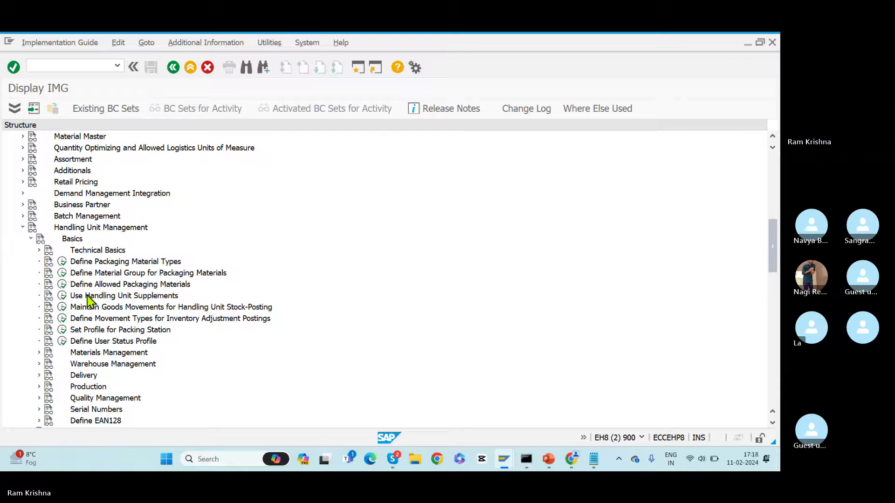
{"action": "left_click", "coordinate": [30, 239]}
{"action": "left_click", "coordinate": [30, 251]}
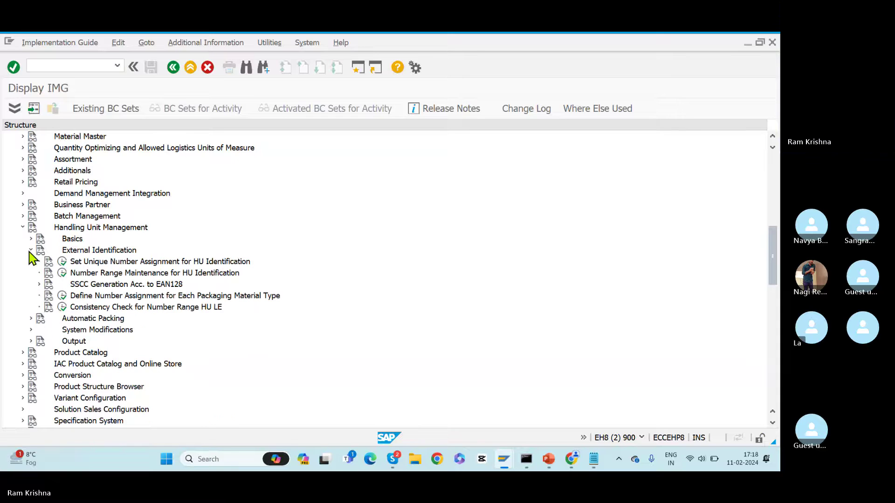
{"action": "left_click", "coordinate": [145, 274]}
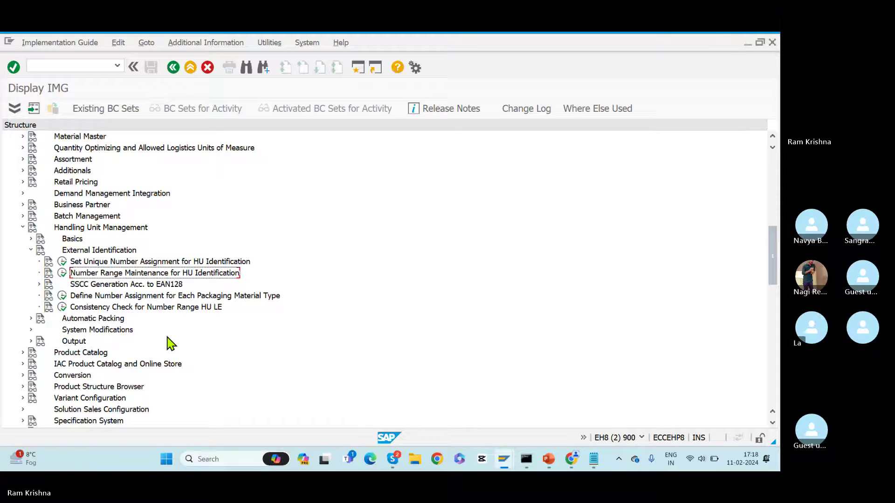
{"action": "left_click", "coordinate": [108, 299]}
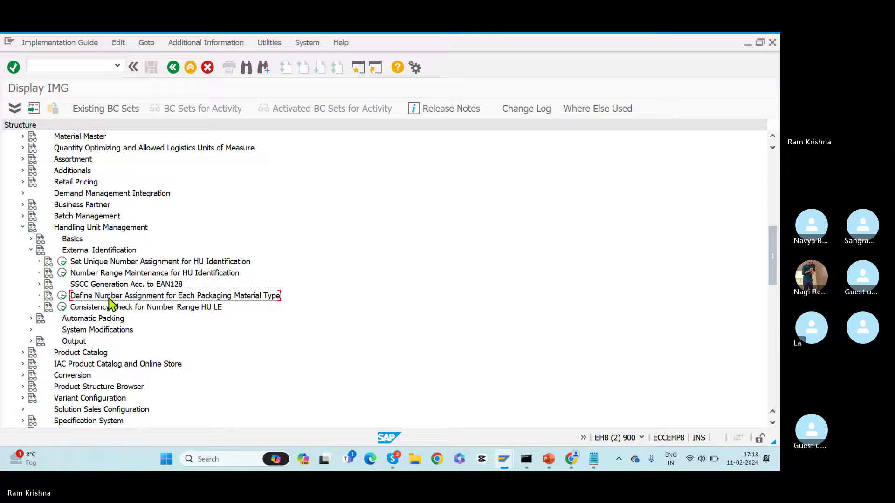
{"action": "left_click", "coordinate": [62, 296]}
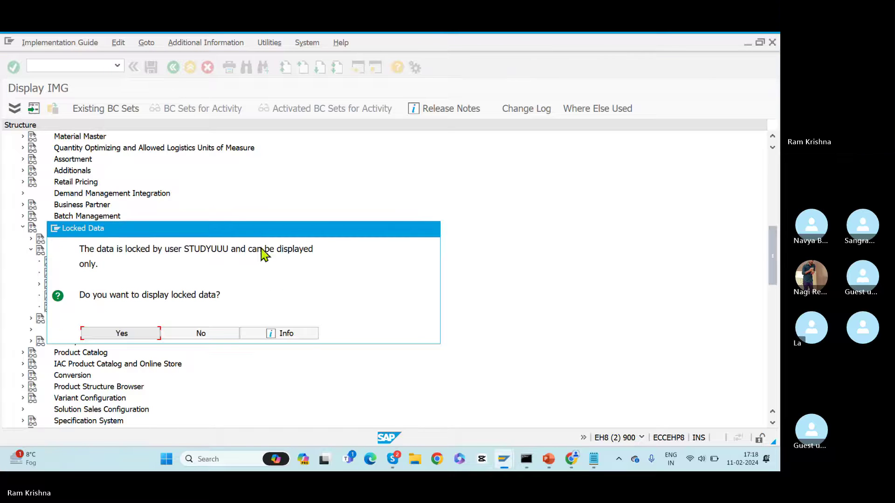
{"action": "left_click", "coordinate": [219, 335]}
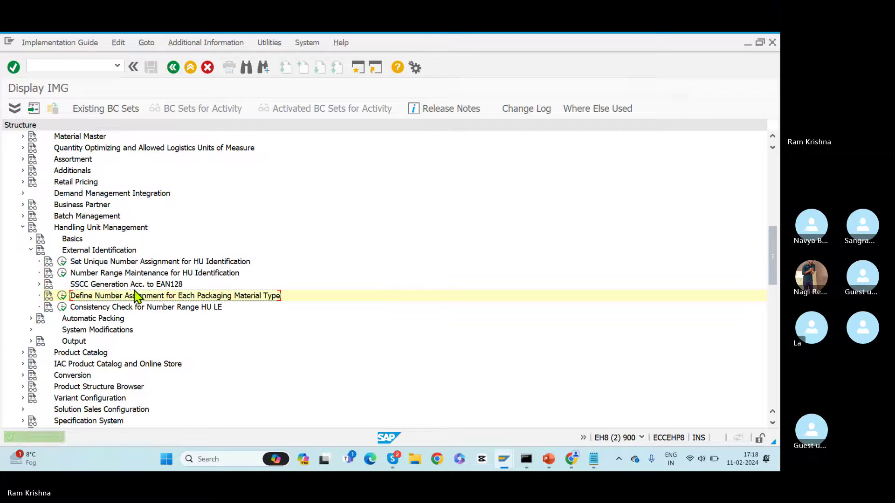
Open Number Range Maintenance for HU Identification and examine the internal interval 01 and external interval 05 in display mode.
{"action": "left_click", "coordinate": [62, 273]}
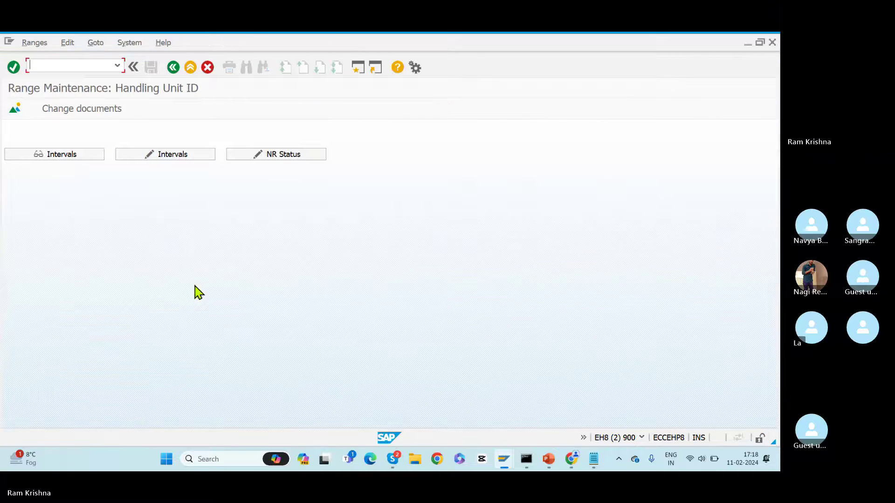
{"action": "left_click", "coordinate": [67, 155]}
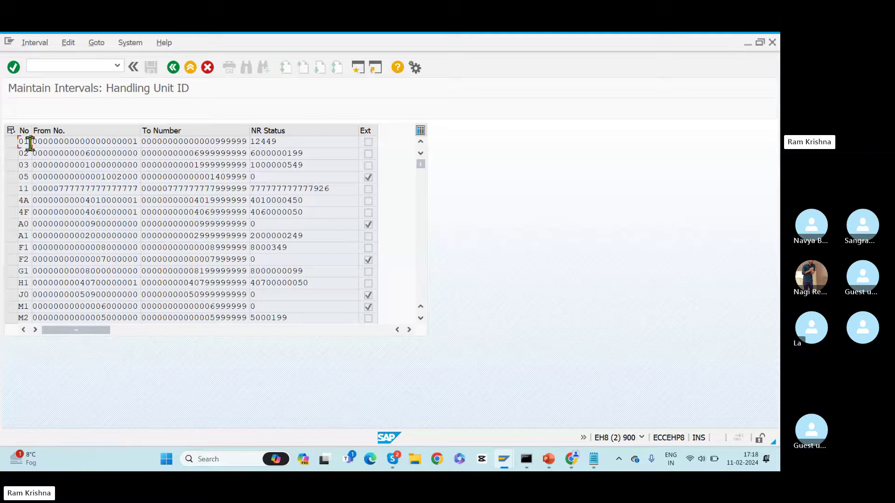
{"action": "left_click_drag", "start_coordinate": [30, 143], "coordinate": [8, 150]}
{"action": "left_click_drag", "start_coordinate": [28, 141], "coordinate": [1, 136]}
{"action": "left_click_drag", "start_coordinate": [28, 177], "coordinate": [4, 181]}
Return to the RKPL entry, assign internal interval 01 and external interval 05, and confirm the entry.
{"action": "key", "text": "alt+Tab"}
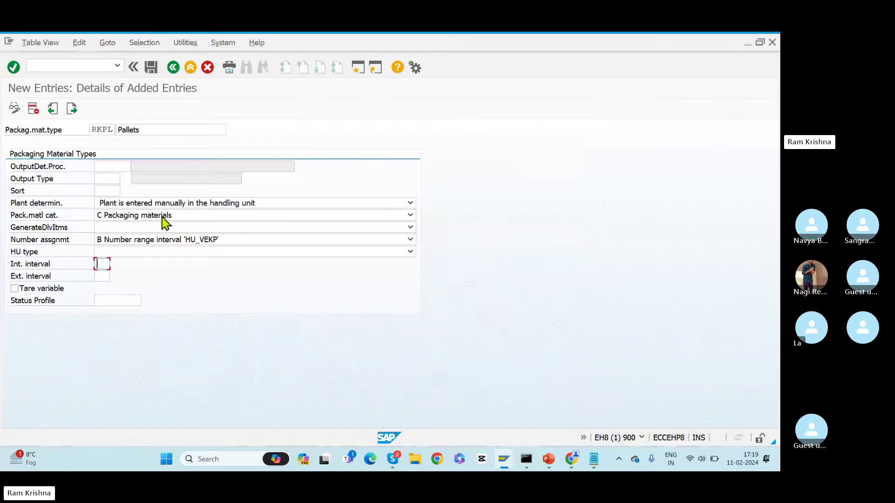
{"action": "left_click", "coordinate": [102, 276]}
{"action": "type", "text": "05"}
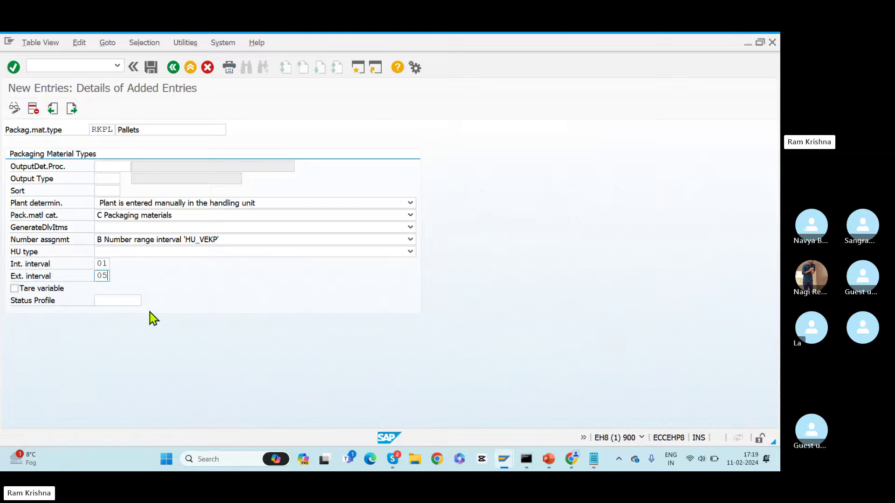
{"action": "key", "text": "alt+Tab"}
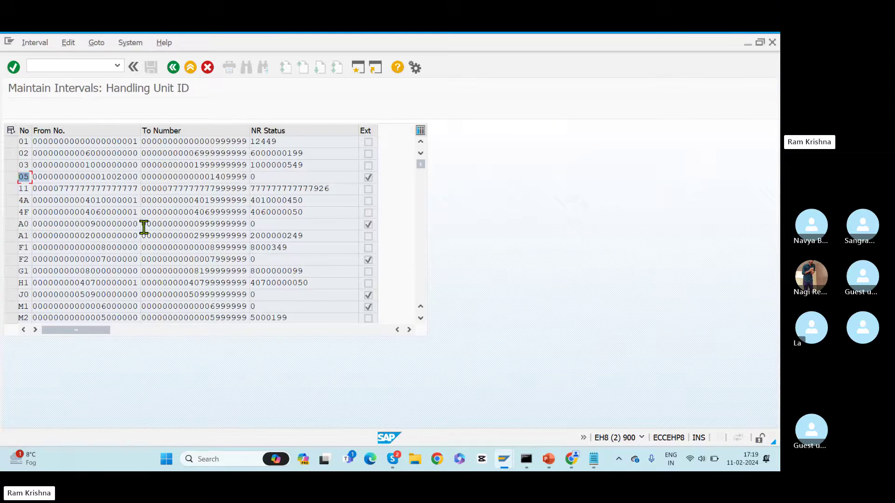
{"action": "key", "text": "alt+Tab"}
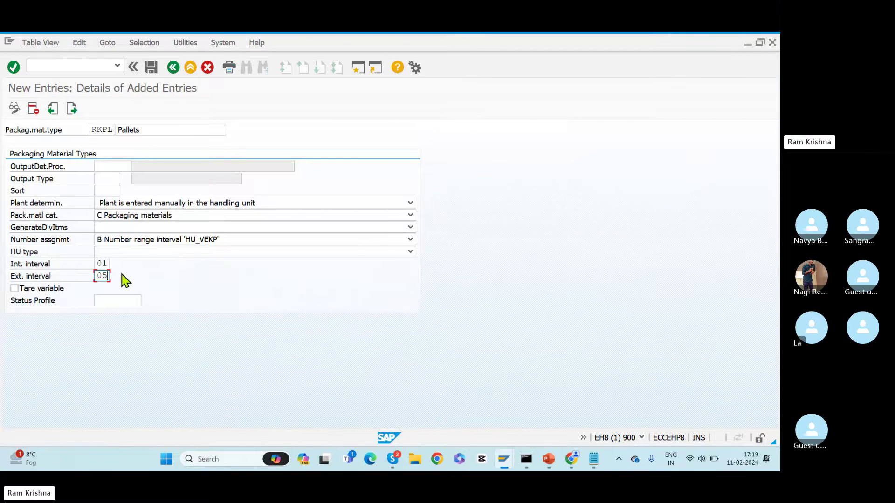
{"action": "key", "text": "Return"}
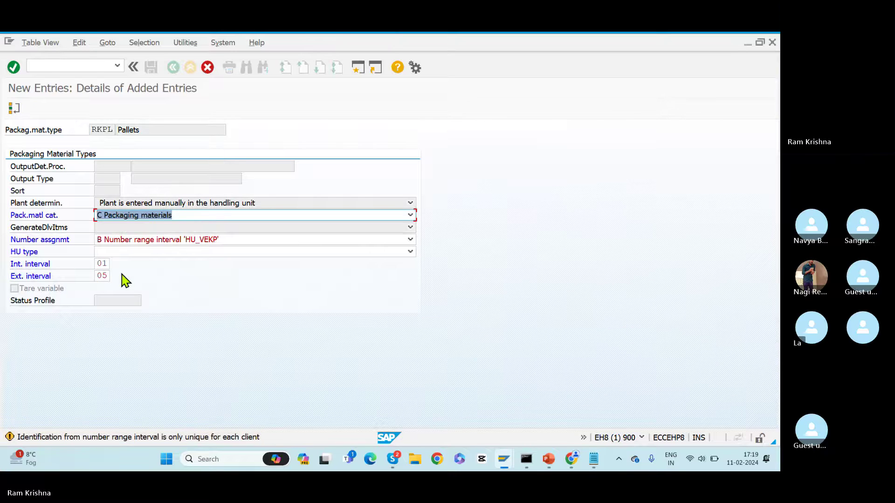
{"action": "key", "text": "Return"}
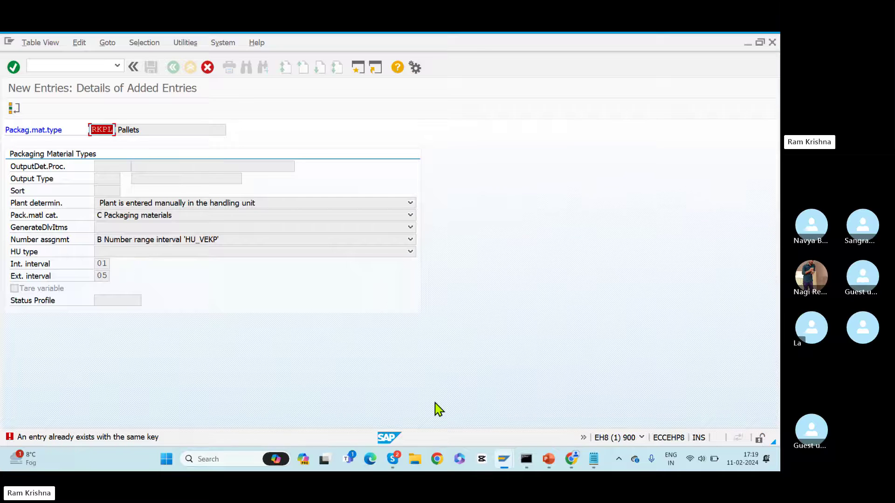
Check the noted names in Notepad, then change the packaging material type key of the new entry to RKPA.
{"action": "left_click", "coordinate": [593, 462]}
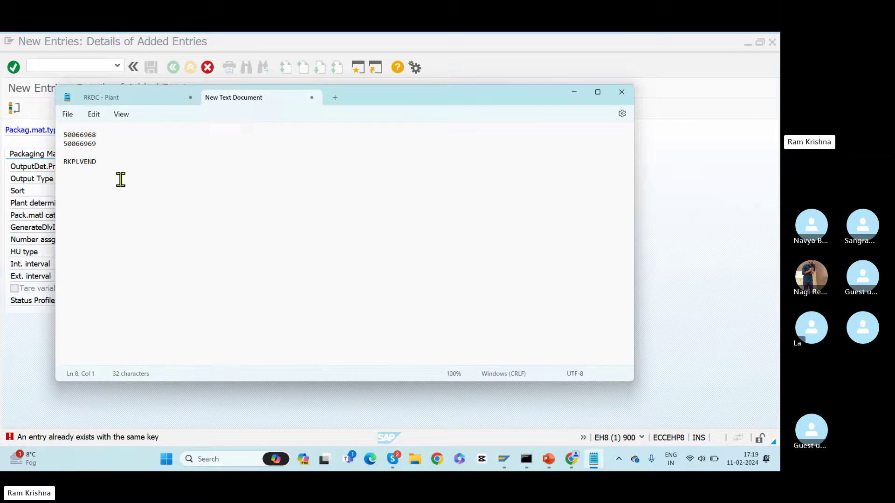
{"action": "key", "text": "alt+Tab"}
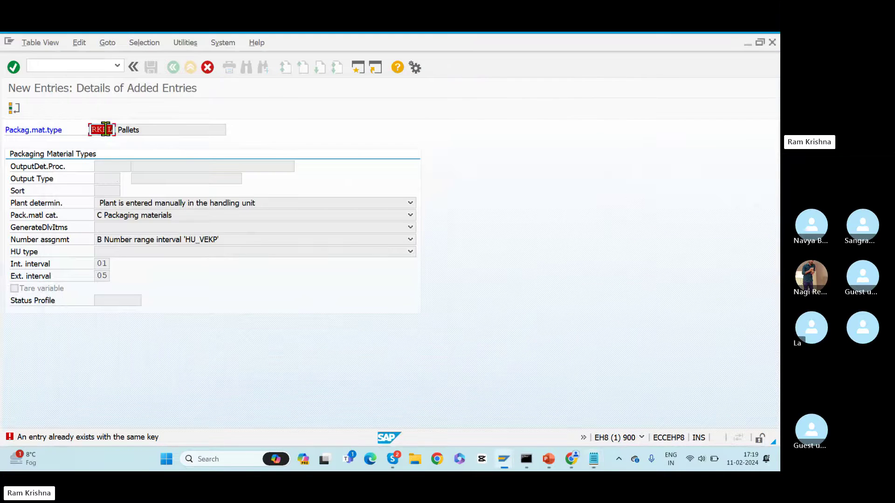
{"action": "left_click_drag", "start_coordinate": [106, 130], "coordinate": [134, 132]}
{"action": "type", "text": "PA"}
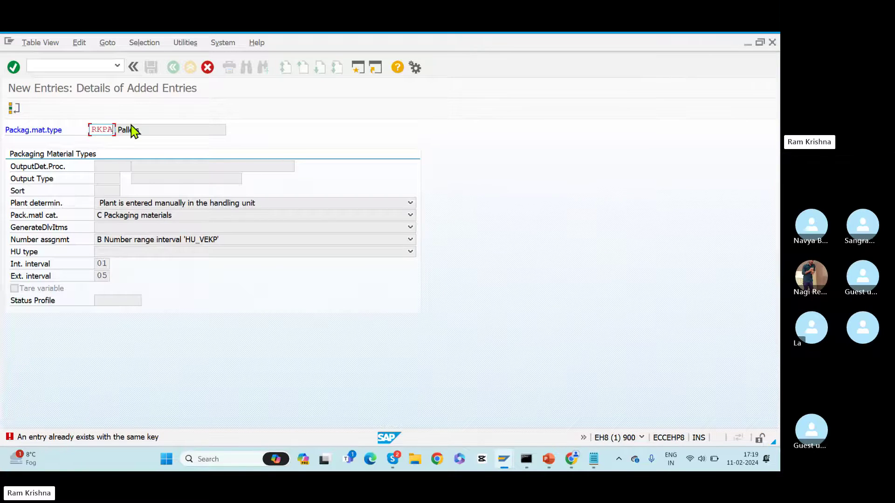
{"action": "key", "text": "Return"}
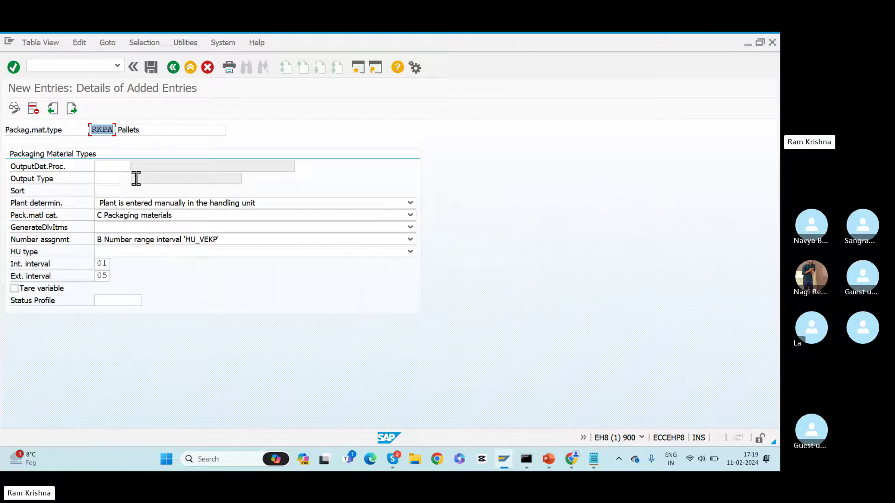
Switch to Notepad, note "RKPA - PAllets pack material" on the empty line, and return to SAP.
{"action": "key", "text": "alt+Tab"}
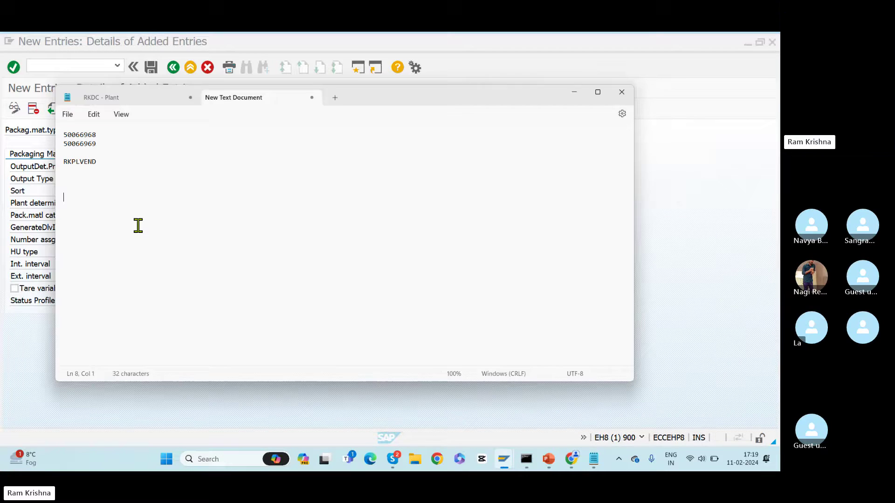
{"action": "type", "text": "RKPA"}
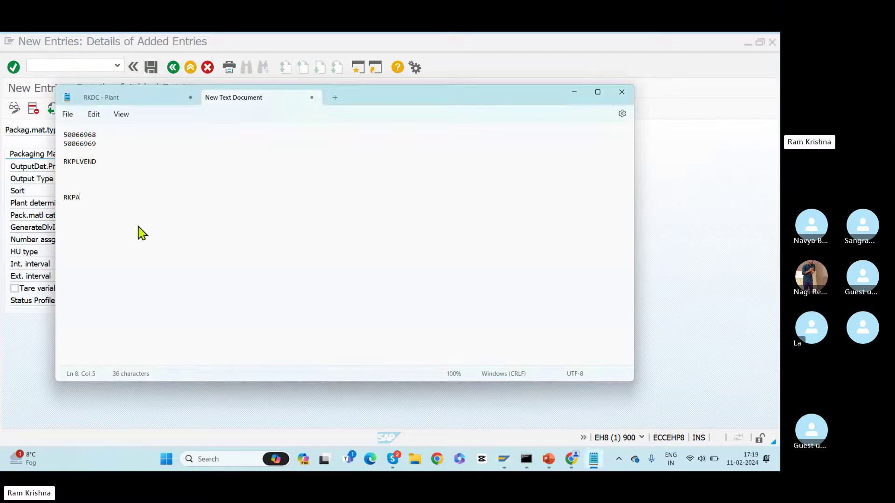
{"action": "type", "text": " - PAllets pack material4"}
{"action": "key", "text": "BackSpace"}
{"action": "key", "text": "Return"}
{"action": "key", "text": "alt+Tab"}
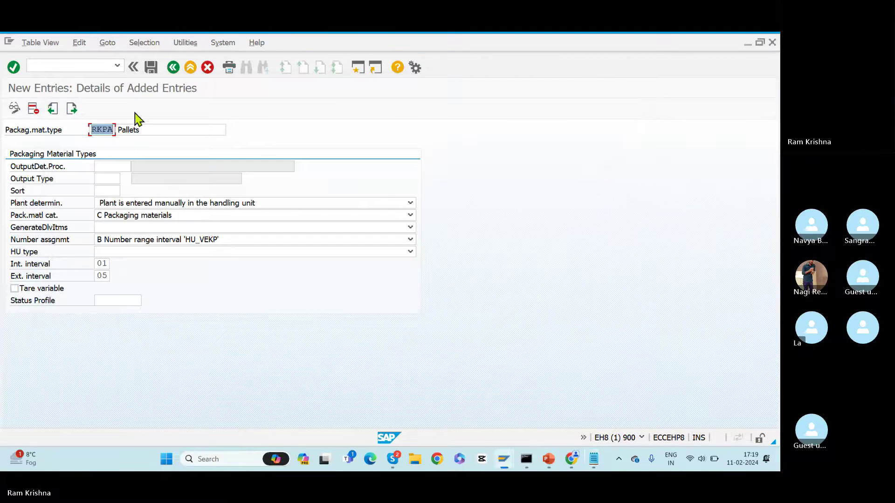
Save the RKPA packaging material type under the proposed customizing request and go back to the packaging material types overview.
{"action": "left_click", "coordinate": [152, 68]}
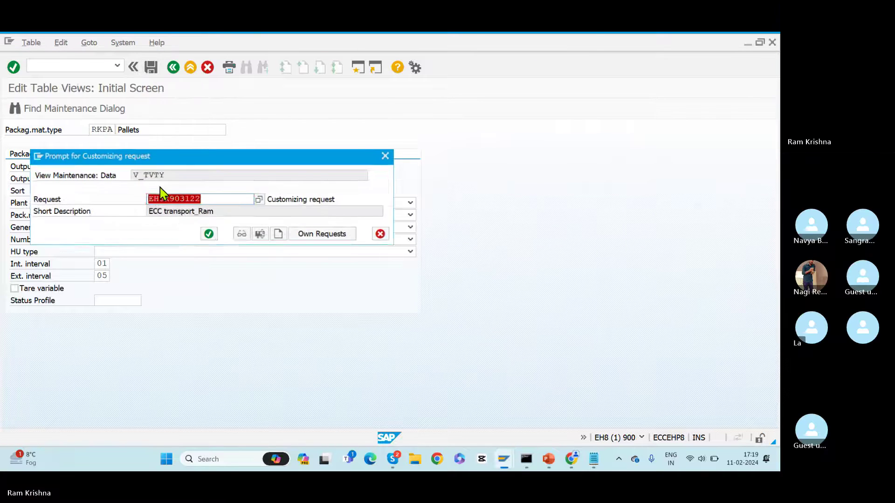
{"action": "left_click", "coordinate": [209, 235]}
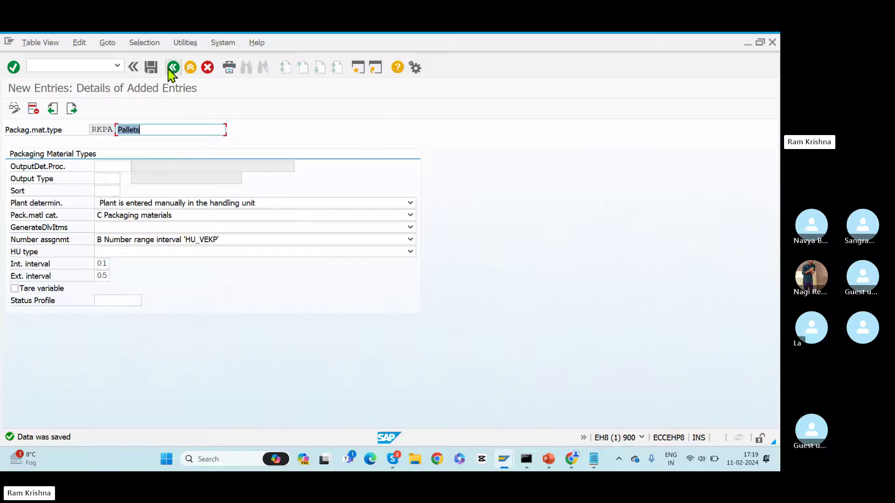
{"action": "left_click", "coordinate": [172, 67]}
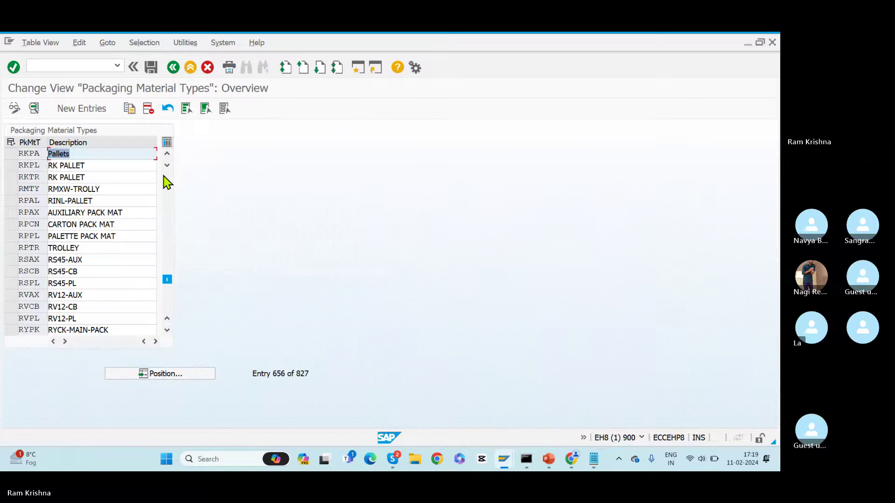
Copy the RKPA packaging material type and name the copy RKCA.
{"action": "left_click", "coordinate": [11, 154]}
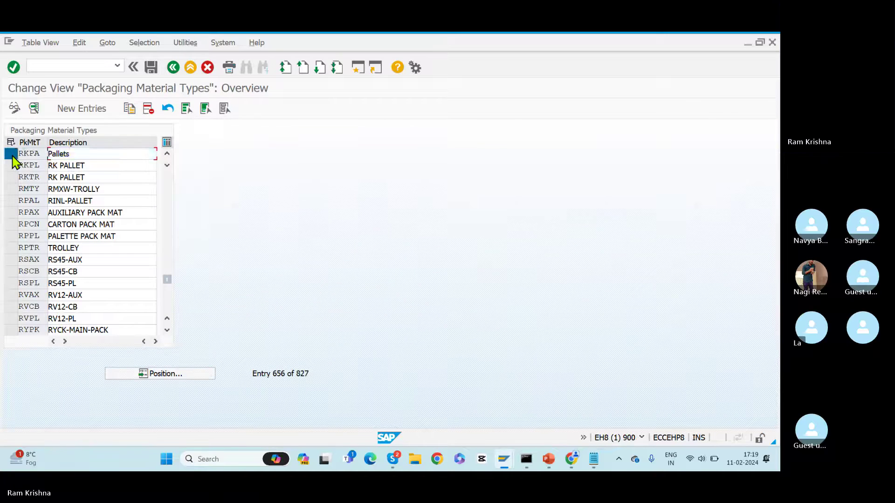
{"action": "left_click", "coordinate": [130, 108]}
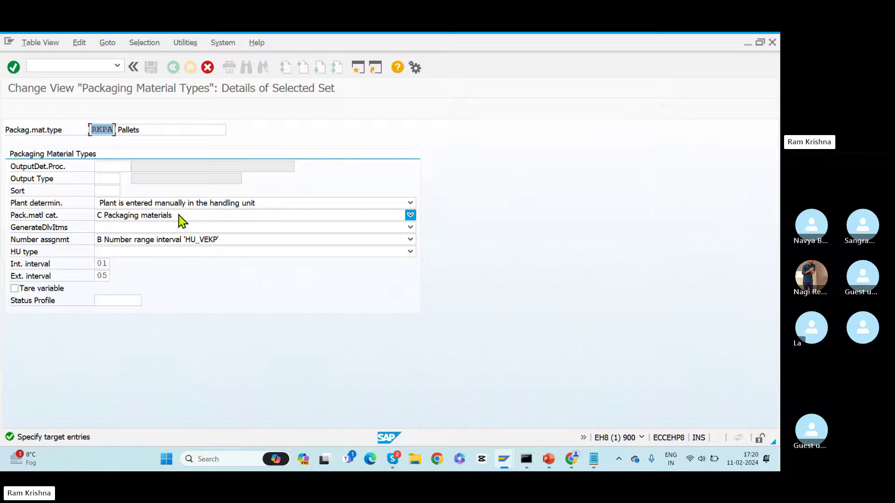
{"action": "type", "text": "RK"}
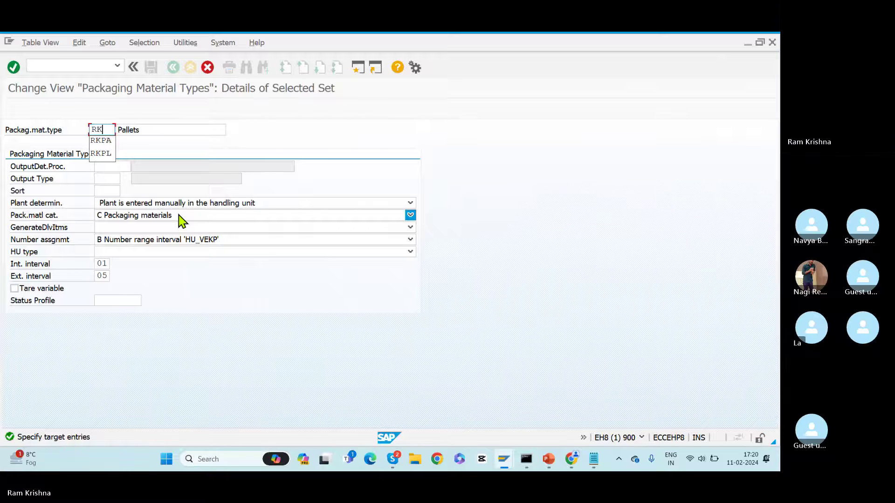
{"action": "type", "text": "CA"}
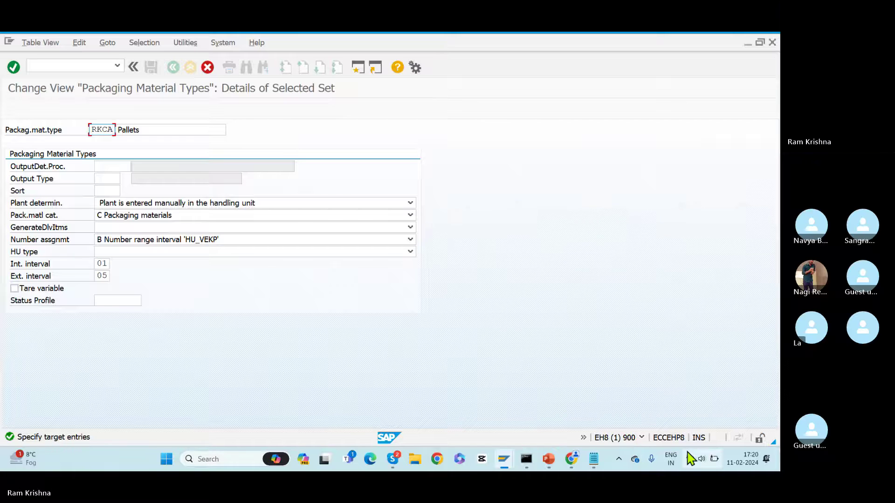
Increase the display brightness in the Windows quick settings.
{"action": "left_click", "coordinate": [720, 460]}
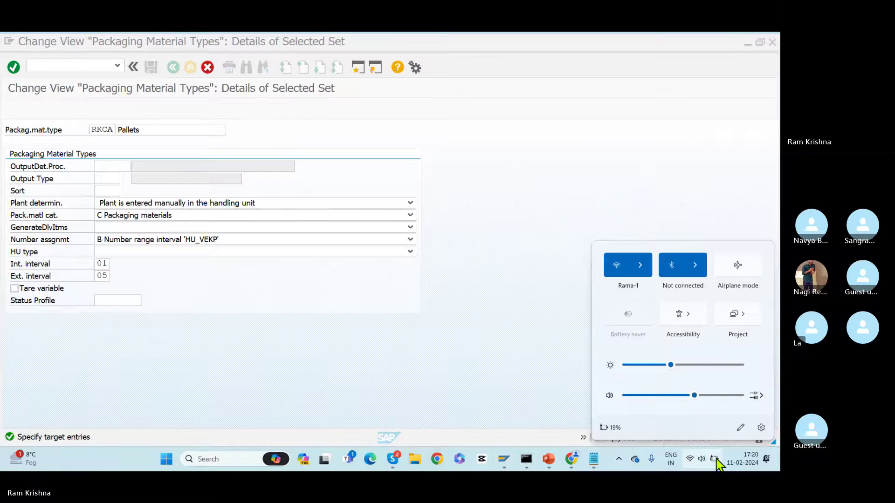
{"action": "left_click", "coordinate": [699, 366]}
{"action": "left_click_drag", "start_coordinate": [699, 365], "coordinate": [714, 370]}
Change the description of the new RKCA packaging material type to "Cartons".
{"action": "left_click", "coordinate": [158, 133]}
{"action": "type", "text": "Cartions"}
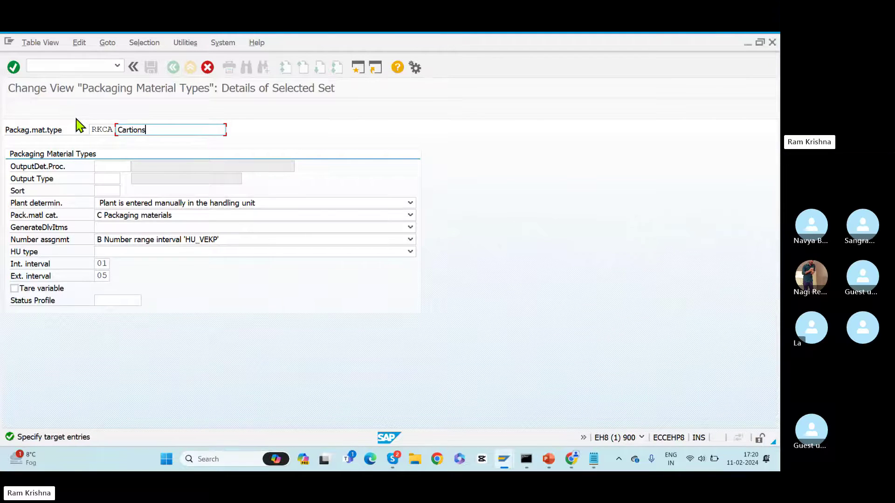
{"action": "key", "text": "BackSpace"}
{"action": "key", "text": "BackSpace"}
{"action": "key", "text": "BackSpace"}
{"action": "key", "text": "BackSpace"}
{"action": "type", "text": "ons"}
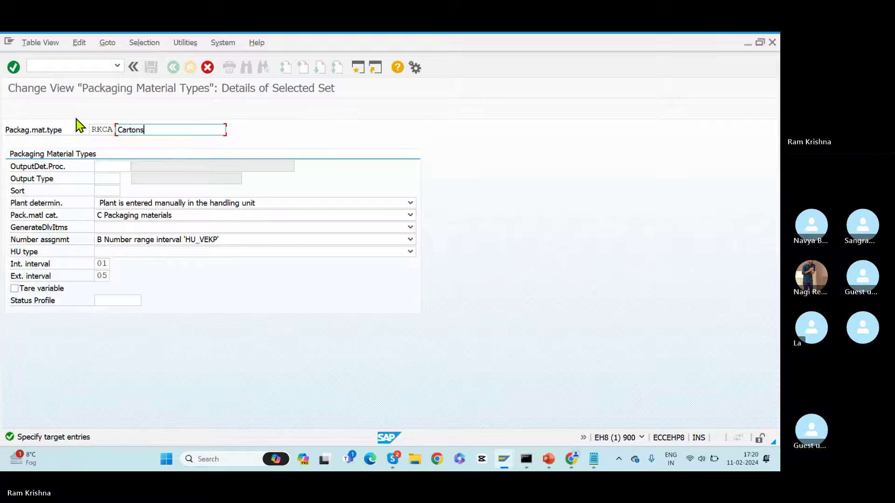
Keep category C Packaging materials and external interval 05 for RKCA, and accept the copied entry.
{"action": "left_click", "coordinate": [165, 217]}
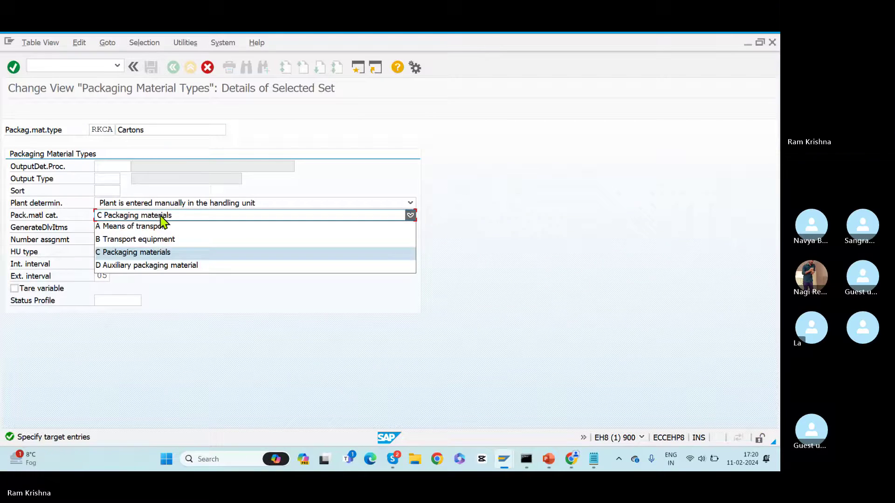
{"action": "left_click", "coordinate": [128, 256]}
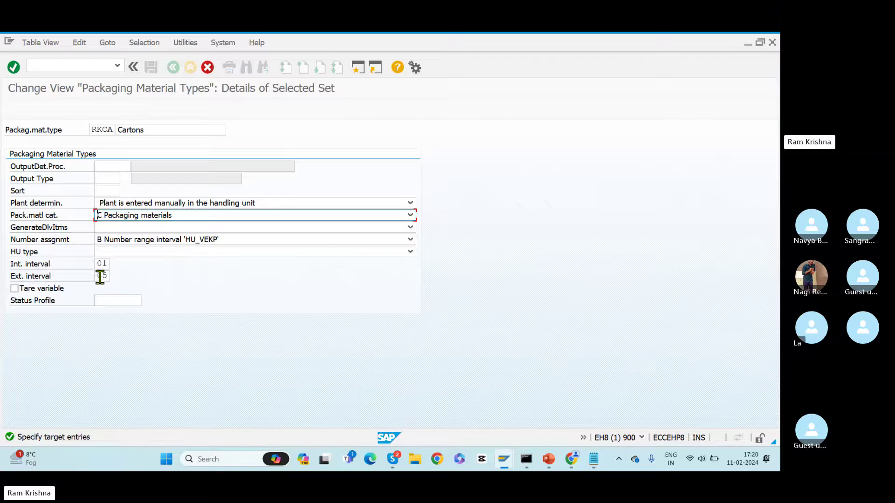
{"action": "left_click_drag", "start_coordinate": [100, 277], "coordinate": [111, 276]}
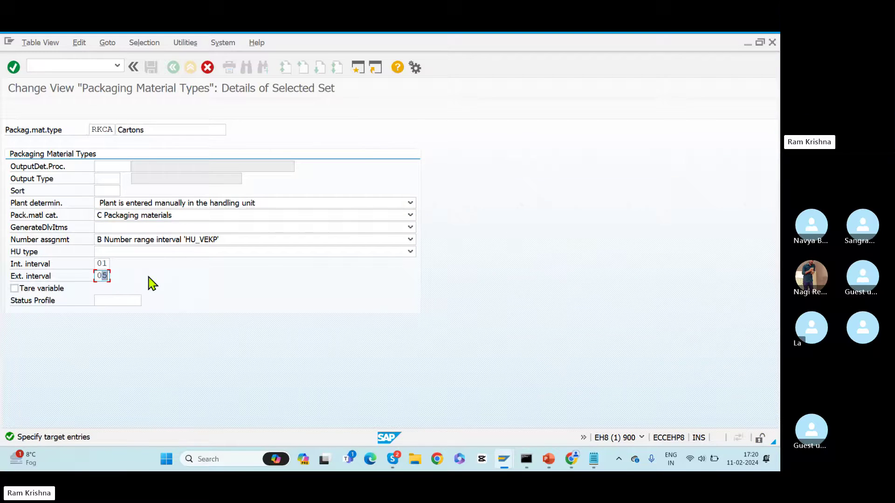
{"action": "left_click", "coordinate": [150, 68]}
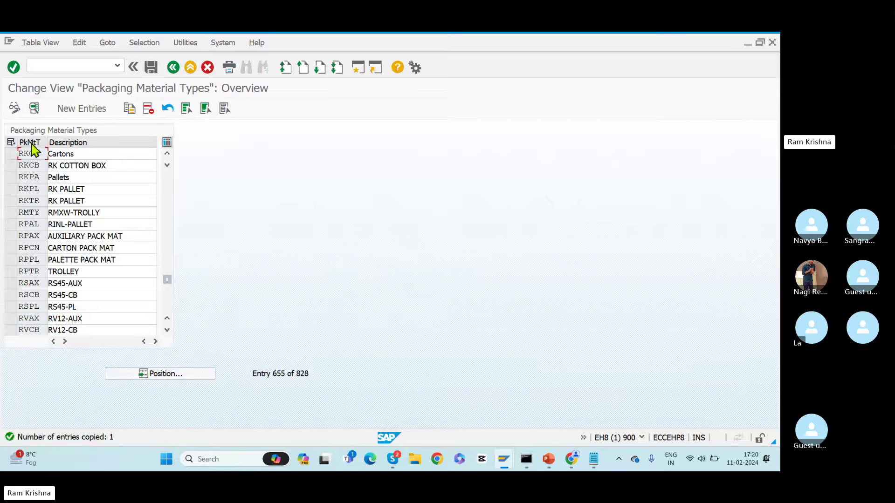
Copy the RKCA packaging material type as RKAU with the description "Auxilary".
{"action": "left_click", "coordinate": [10, 153]}
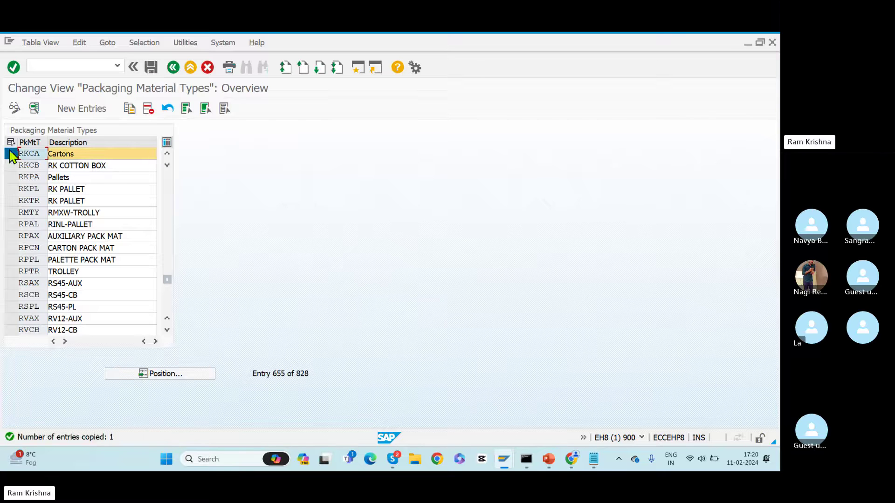
{"action": "left_click", "coordinate": [129, 108]}
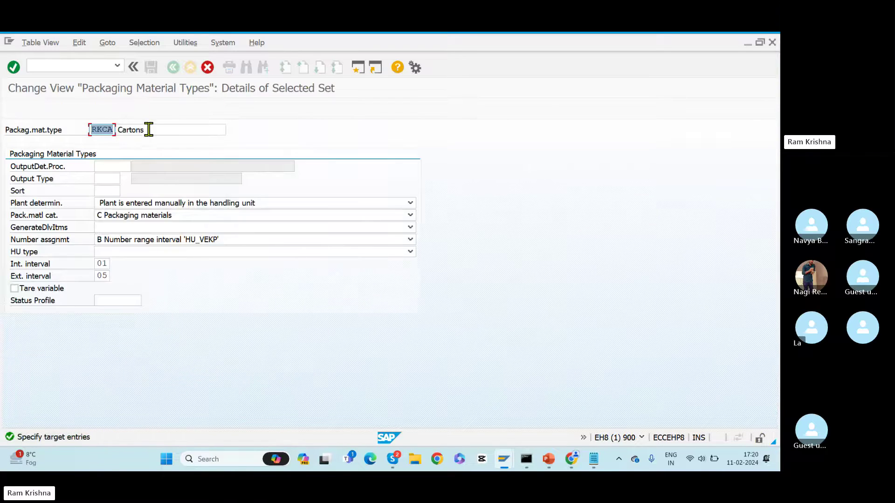
{"action": "left_click_drag", "start_coordinate": [101, 129], "coordinate": [140, 131]}
{"action": "type", "text": "AU"}
{"action": "double_click", "coordinate": [156, 130]}
{"action": "type", "text": "Auxila"}
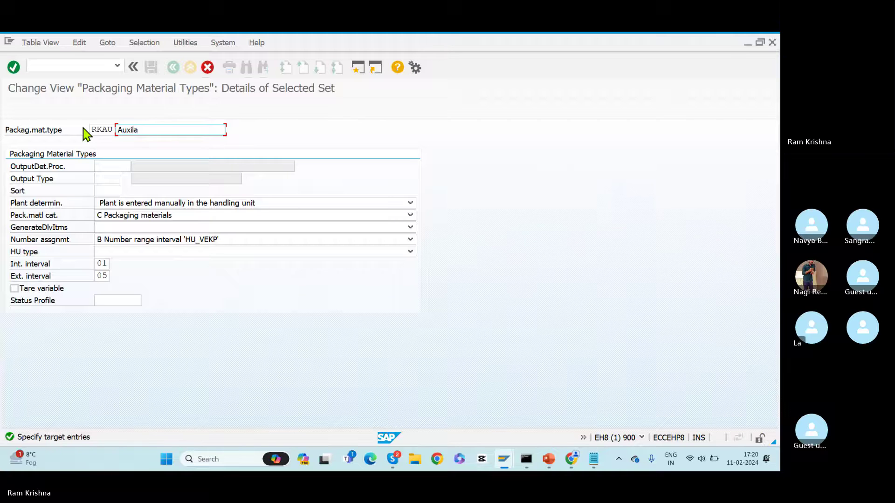
{"action": "type", "text": "ry"}
Assign category D Auxiliary packaging material to RKAU, accept the copied entry and save the packaging material types.
{"action": "left_click", "coordinate": [153, 217]}
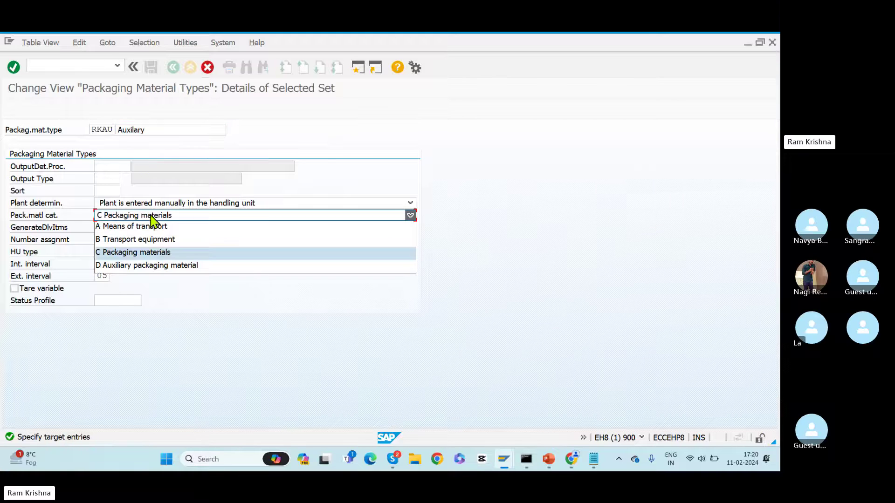
{"action": "left_click", "coordinate": [154, 266]}
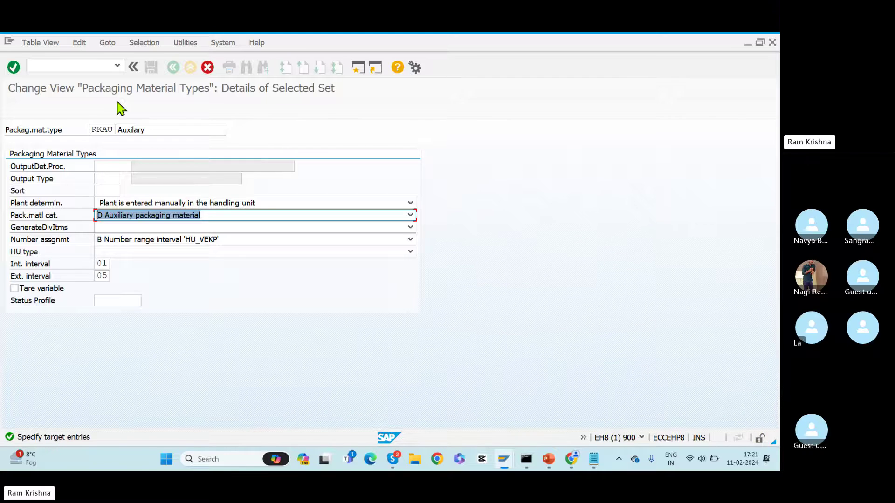
{"action": "left_click", "coordinate": [99, 263]}
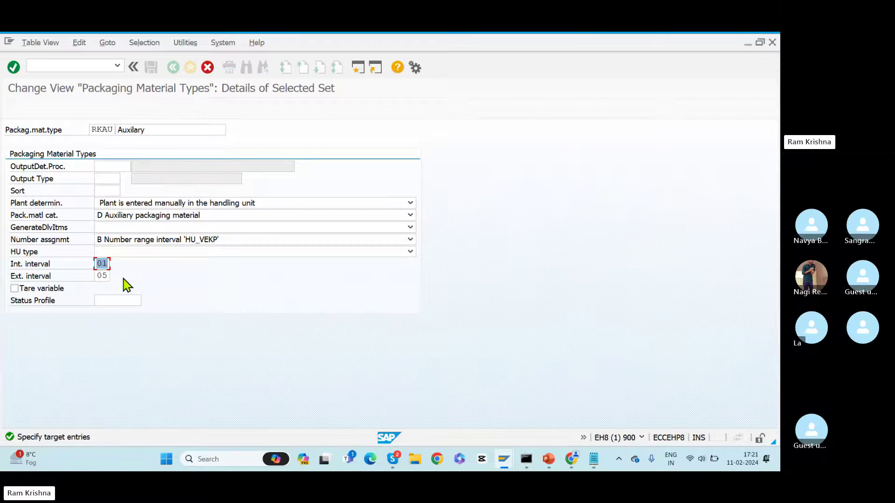
{"action": "left_click", "coordinate": [101, 276]}
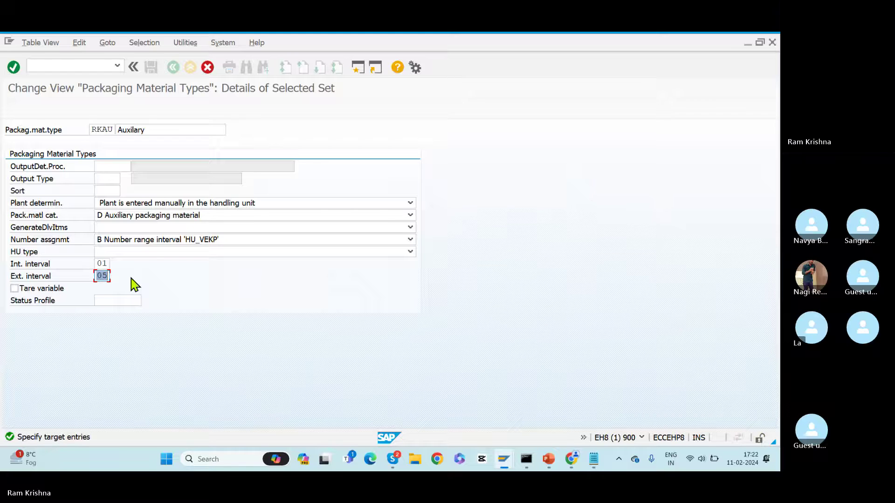
{"action": "left_click", "coordinate": [98, 263]}
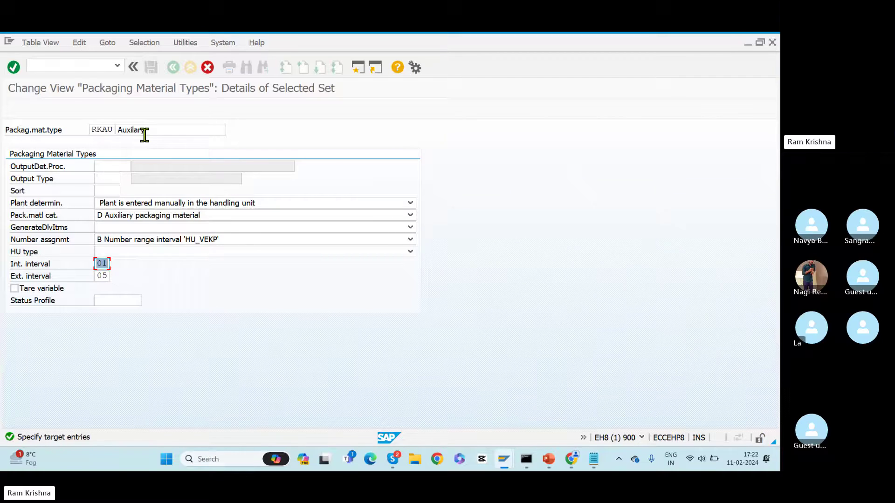
{"action": "key", "text": "Return"}
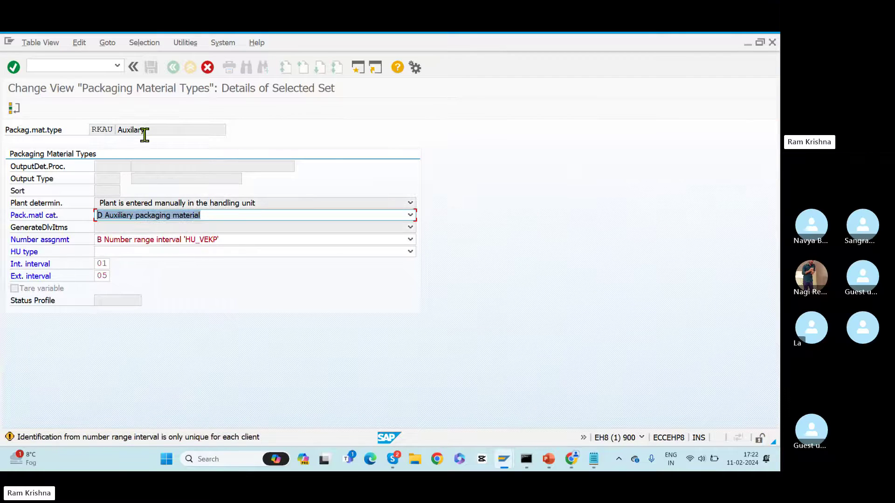
{"action": "key", "text": "Return"}
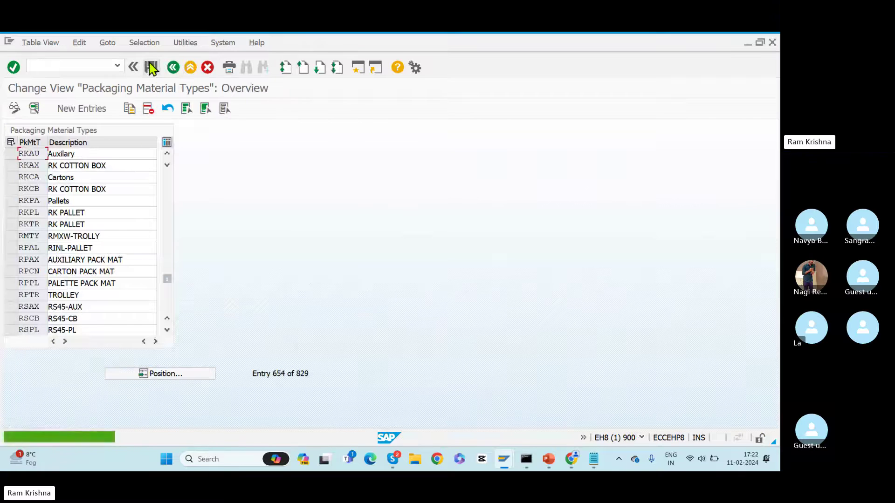
{"action": "left_click", "coordinate": [151, 68]}
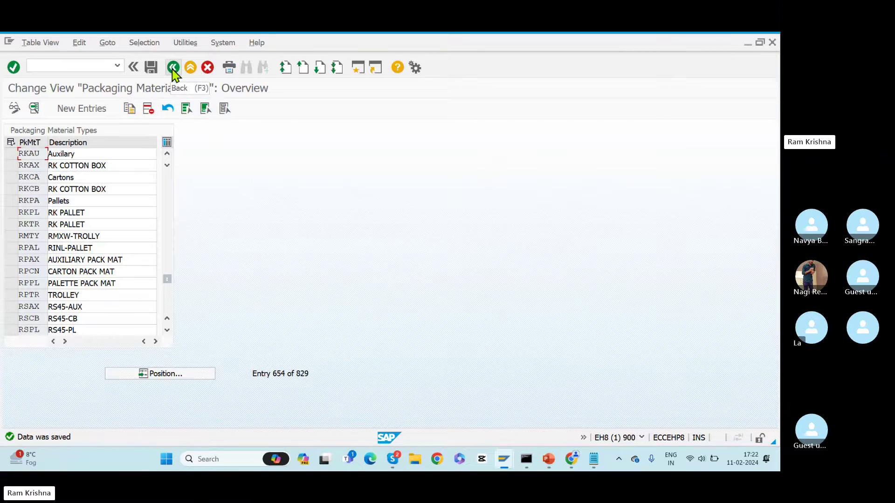
Switch to Notepad, note RKCA and RKAU on separate lines below the RKPA entry, and return to SAP.
{"action": "key", "text": "alt+Tab"}
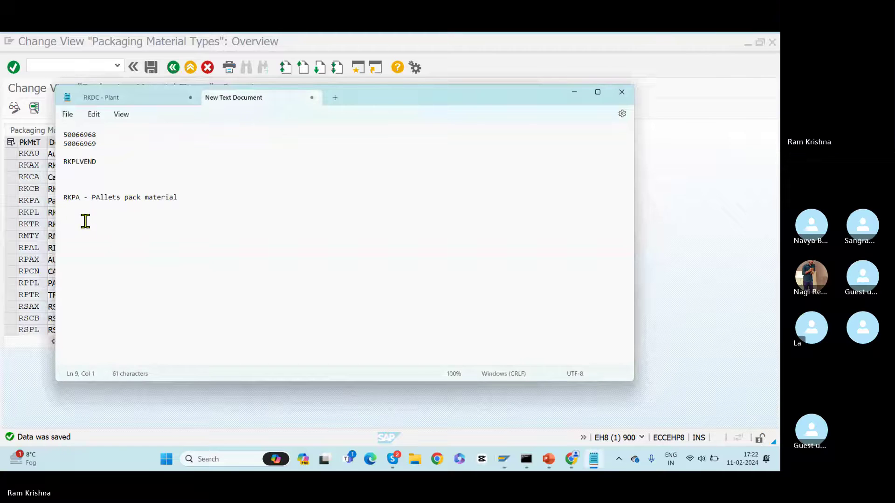
{"action": "type", "text": "RKCA"}
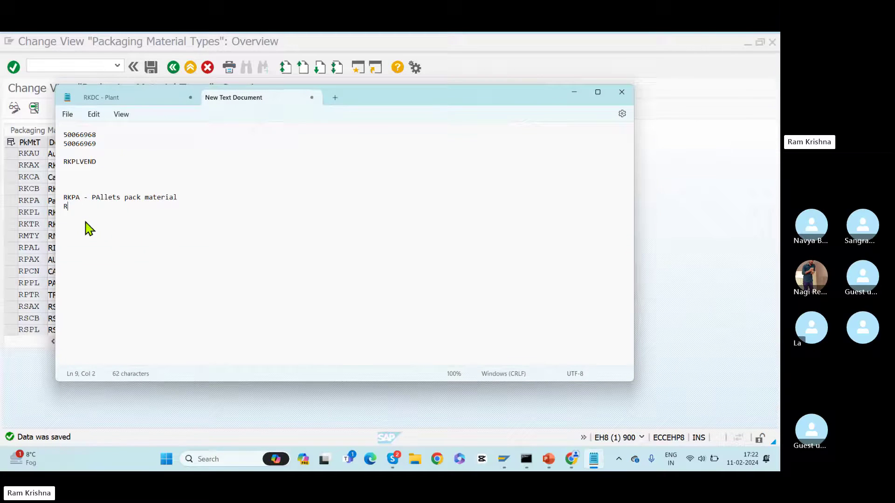
{"action": "key", "text": "Return"}
{"action": "type", "text": "TKAU"}
{"action": "key", "text": "BackSpace"}
{"action": "key", "text": "BackSpace"}
{"action": "key", "text": "BackSpace"}
{"action": "key", "text": "BackSpace"}
{"action": "type", "text": "RKAU"}
{"action": "left_click", "coordinate": [69, 186]}
{"action": "left_click", "coordinate": [86, 215]}
{"action": "key", "text": "Return"}
{"action": "key", "text": "Return"}
{"action": "key", "text": "alt+Tab"}
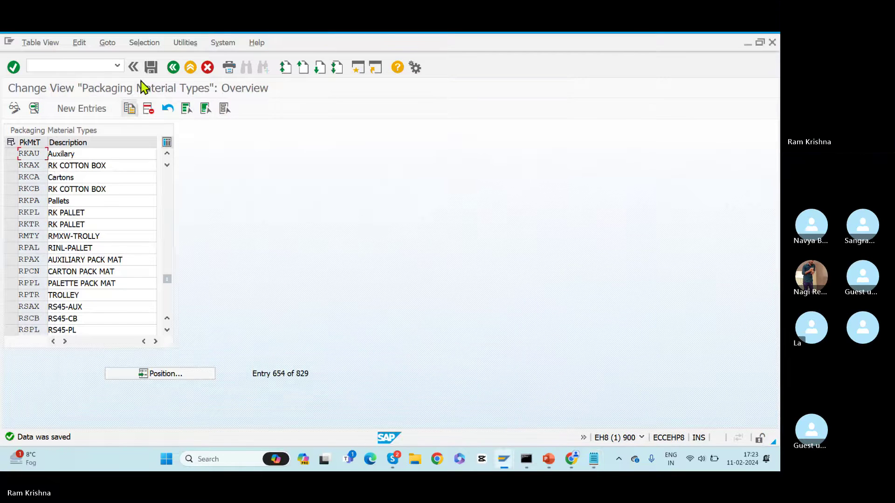
Save the packaging material types again and go back to the implementation guide.
{"action": "left_click", "coordinate": [151, 69]}
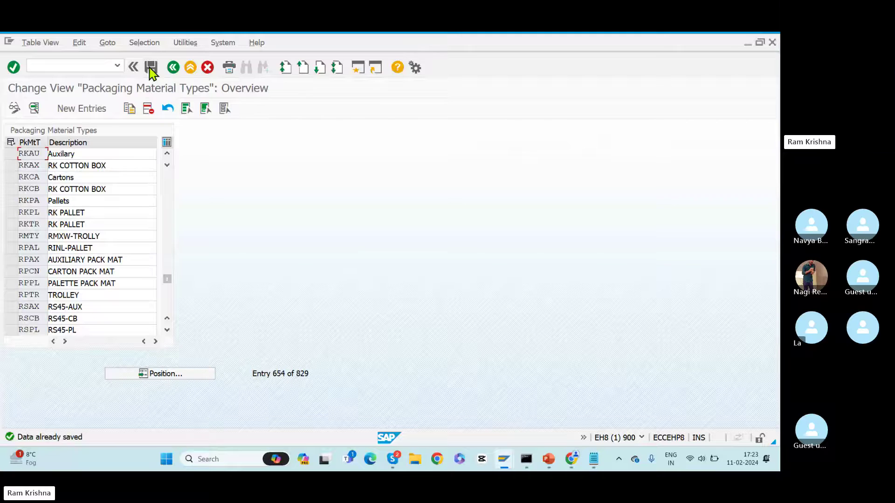
{"action": "left_click", "coordinate": [172, 68]}
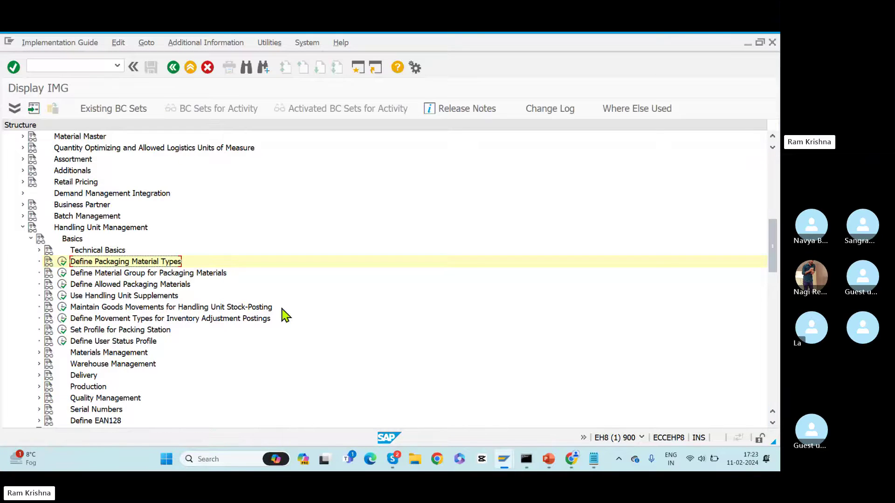
Switch to PowerPoint to view the Handling Unit slide on packaging material, and return to SAP.
{"action": "key", "text": "alt+Tab"}
{"action": "key", "text": "alt+Tab"}
{"action": "key", "text": "alt+Tab"}
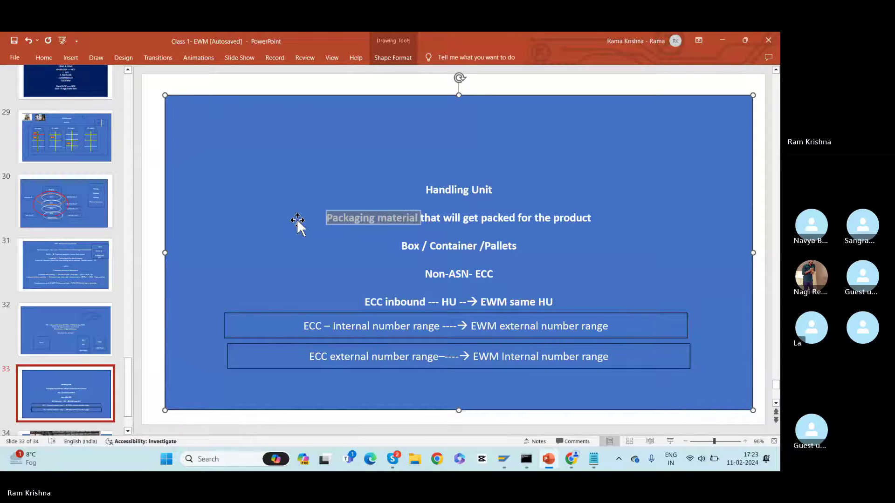
{"action": "key", "text": "alt+Tab"}
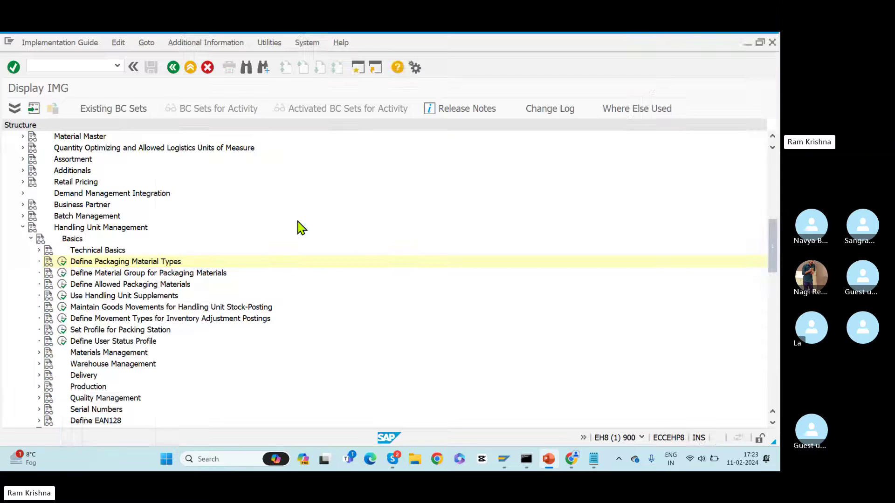
Review the packaging material category options in the details of type 0001 Pallets, and return to the implementation guide.
{"action": "left_click", "coordinate": [62, 261]}
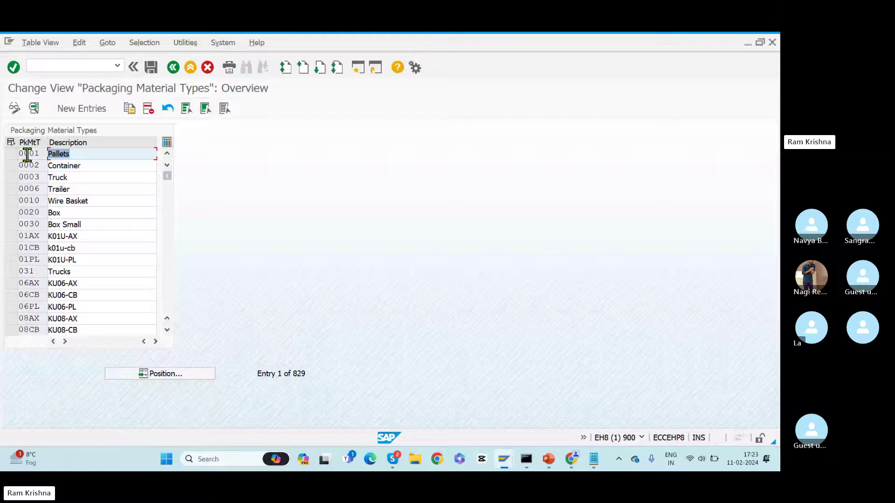
{"action": "double_click", "coordinate": [29, 155]}
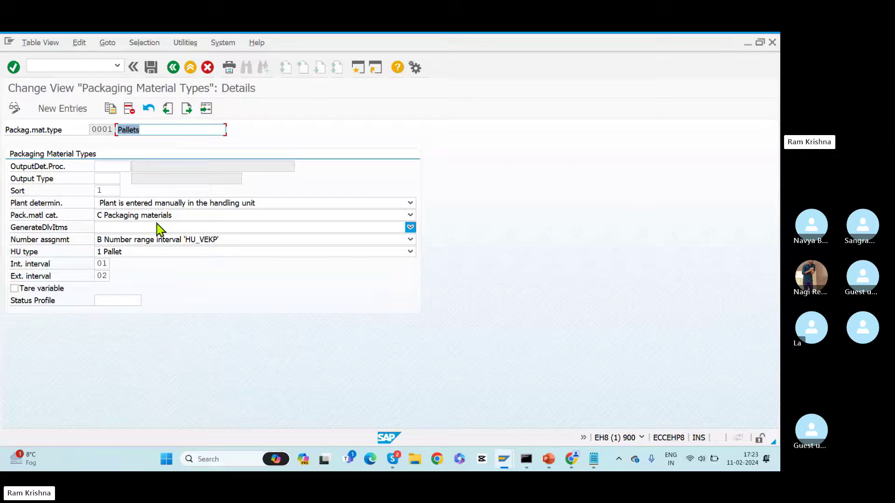
{"action": "left_click", "coordinate": [186, 221]}
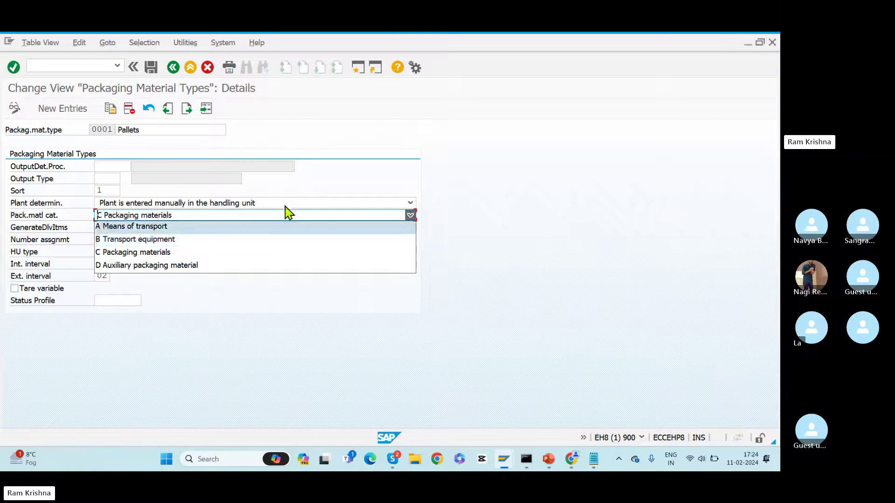
{"action": "left_click", "coordinate": [321, 185]}
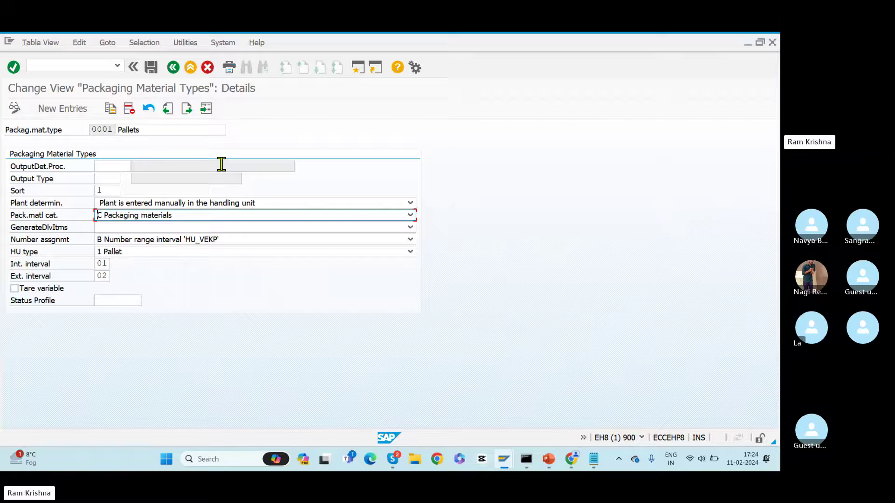
{"action": "left_click", "coordinate": [208, 68]}
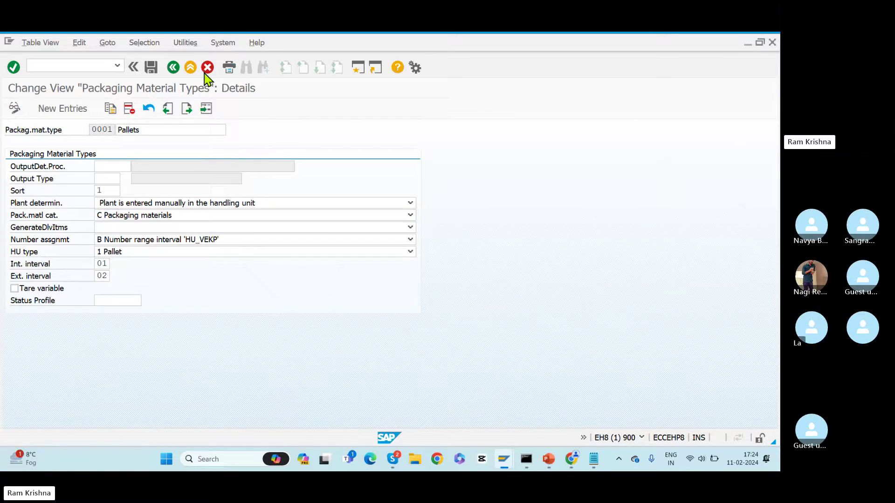
{"action": "left_click", "coordinate": [173, 67]}
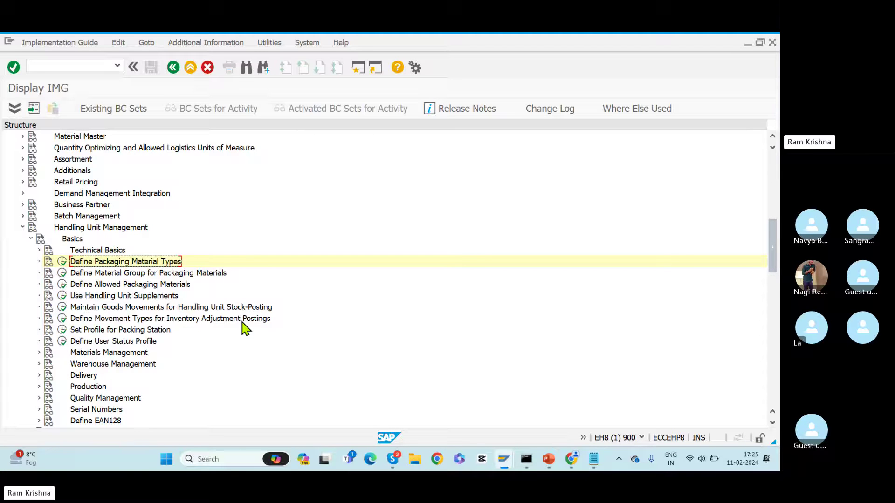
Under Define Material Group for Packaging Materials, add a new entry RKGR with the description "pack mat group".
{"action": "left_click", "coordinate": [181, 276]}
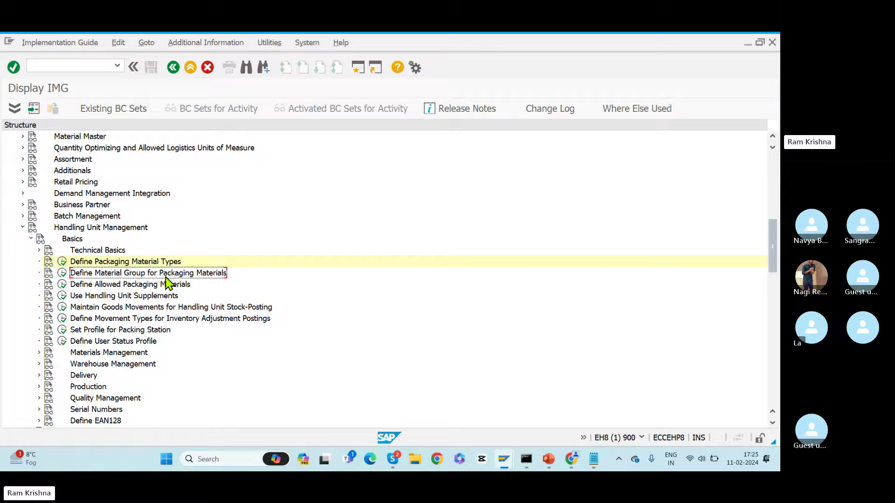
{"action": "left_click", "coordinate": [65, 273]}
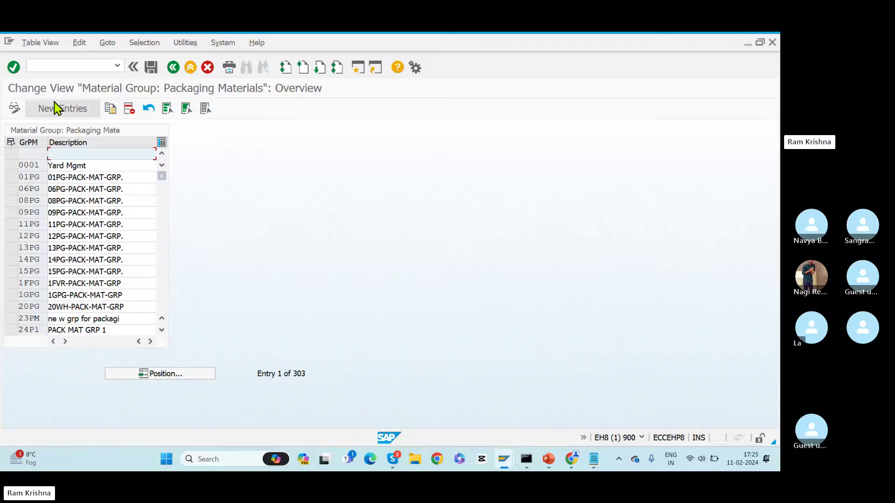
{"action": "left_click", "coordinate": [57, 108]}
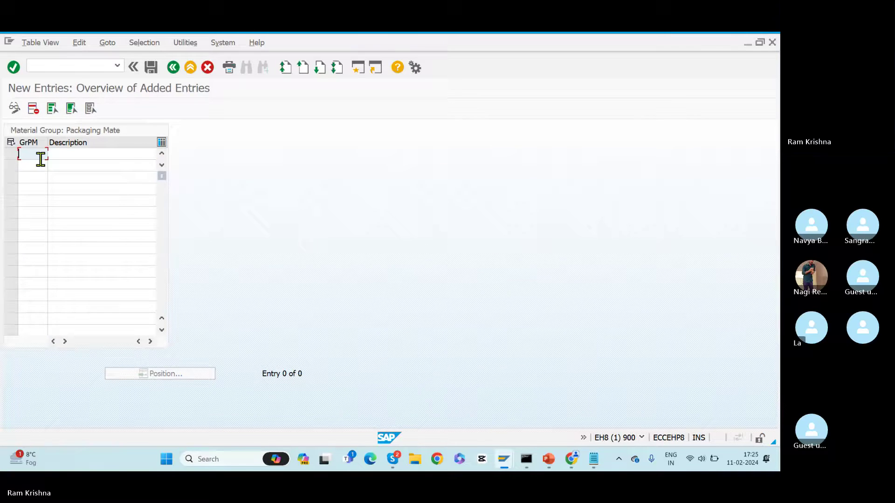
{"action": "type", "text": "RKGR"}
{"action": "left_click", "coordinate": [69, 157]}
{"action": "type", "text": "Ma"}
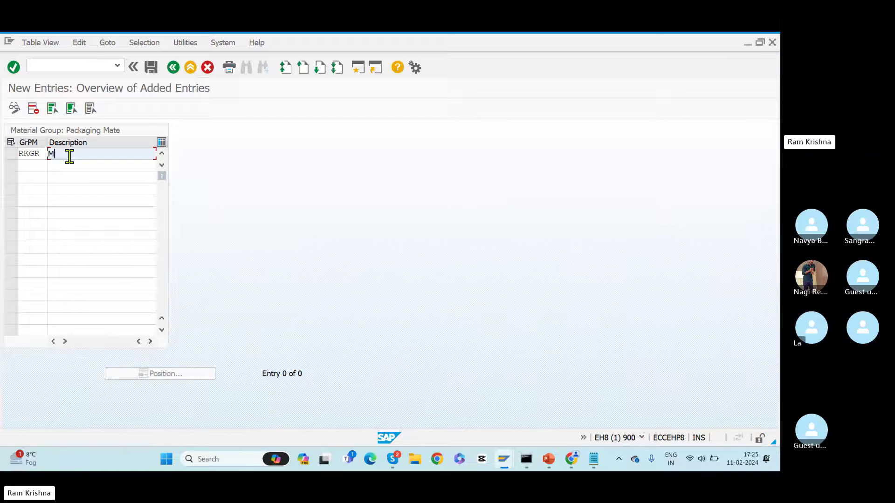
{"action": "key", "text": "BackSpace"}
{"action": "key", "text": "BackSpace"}
{"action": "type", "text": "pack mat group"}
{"action": "left_click_drag", "start_coordinate": [122, 156], "coordinate": [3, 154]}
{"action": "key", "text": "Return"}
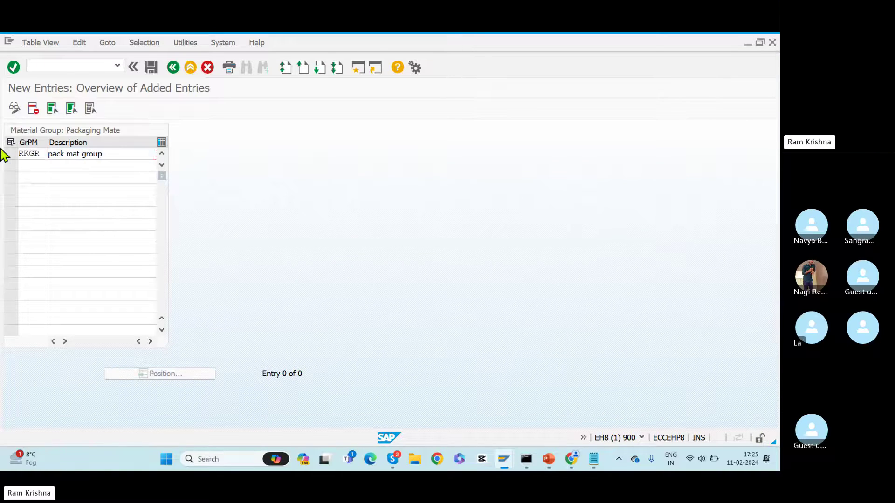
Save the packaging material group RKGR to the proposed customizing request and return to the implementation guide.
{"action": "double_click", "coordinate": [27, 153]}
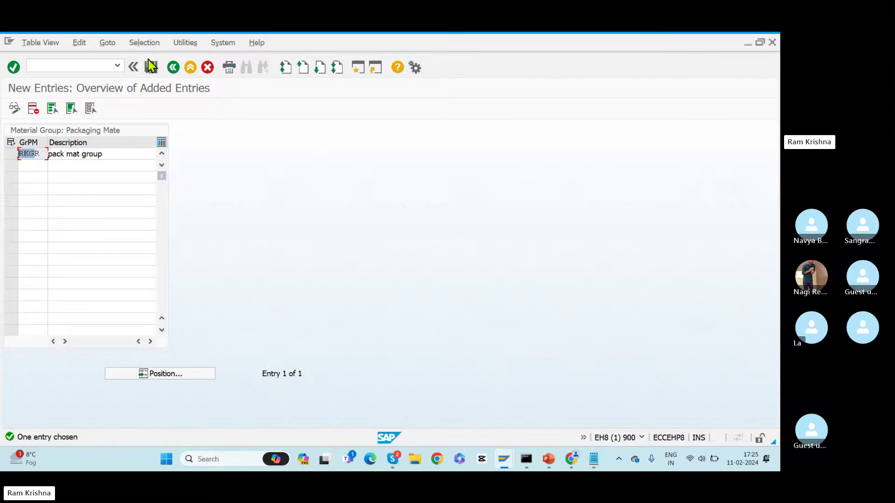
{"action": "left_click", "coordinate": [151, 66]}
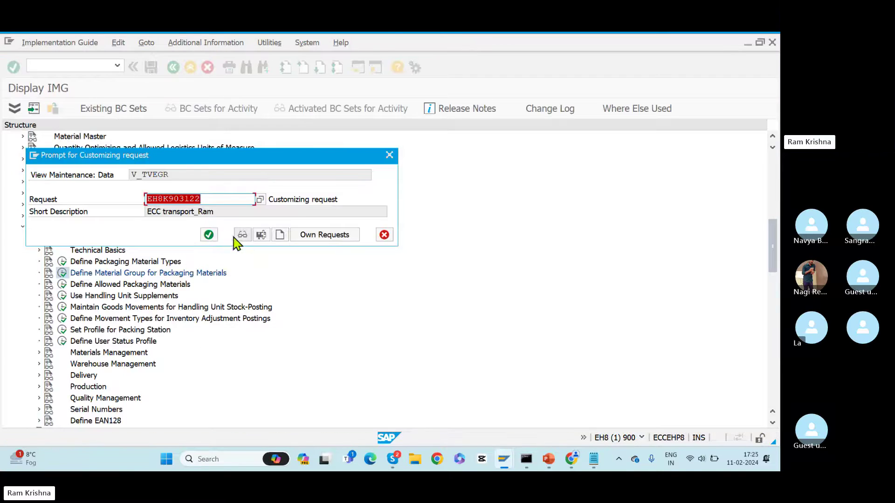
{"action": "left_click", "coordinate": [208, 234]}
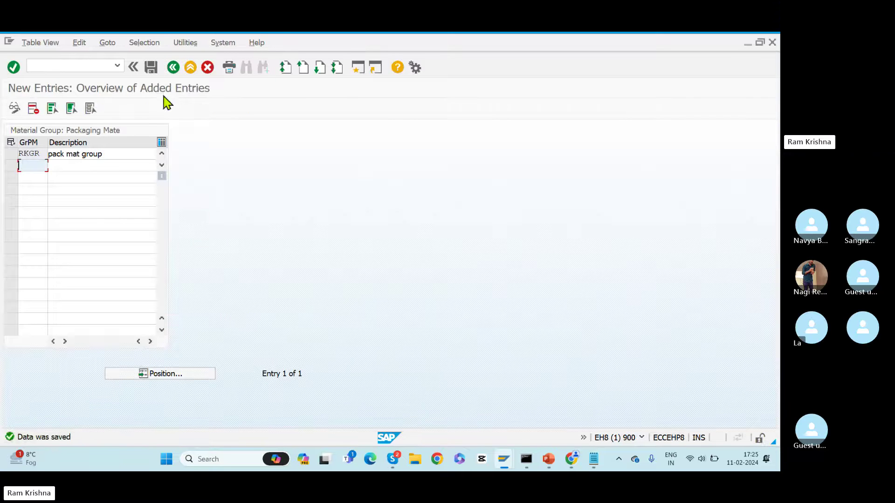
{"action": "left_click", "coordinate": [174, 69]}
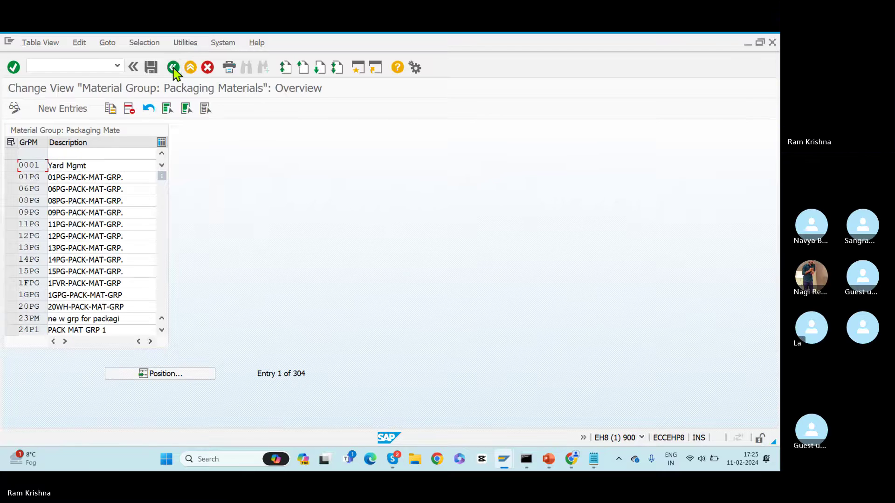
{"action": "left_click", "coordinate": [173, 68]}
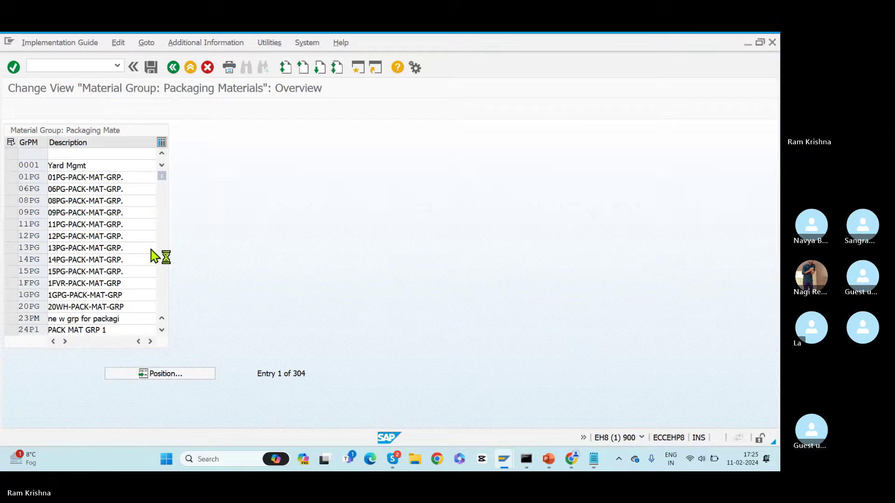
Under Define Allowed Packaging Materials, start a new entry with packaging material group RKGR.
{"action": "left_click", "coordinate": [95, 285]}
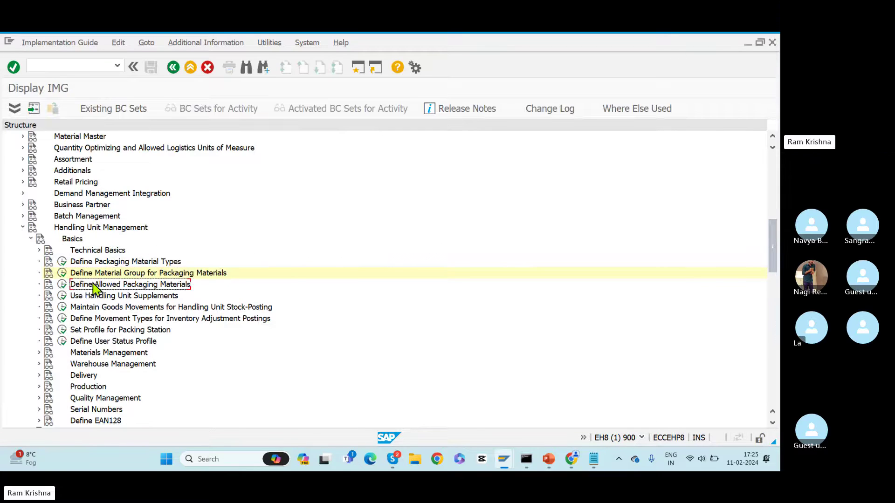
{"action": "left_click", "coordinate": [63, 285]}
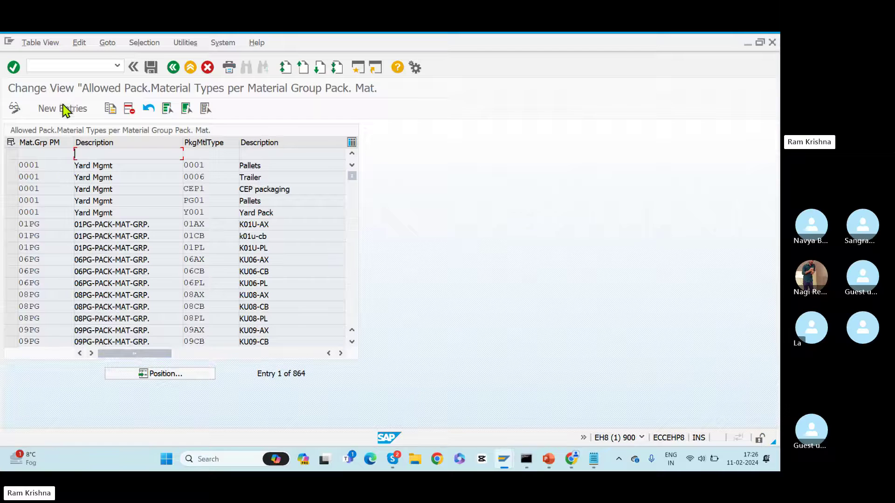
{"action": "left_click", "coordinate": [65, 108]}
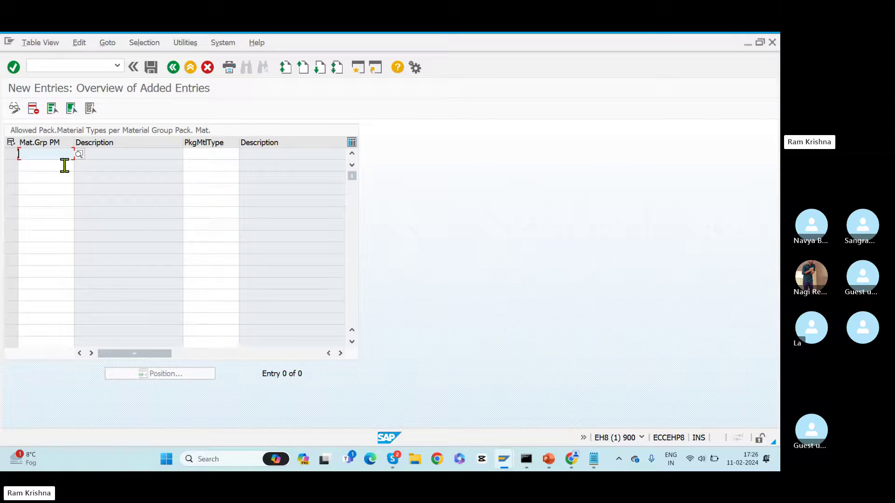
{"action": "type", "text": "RKGR"}
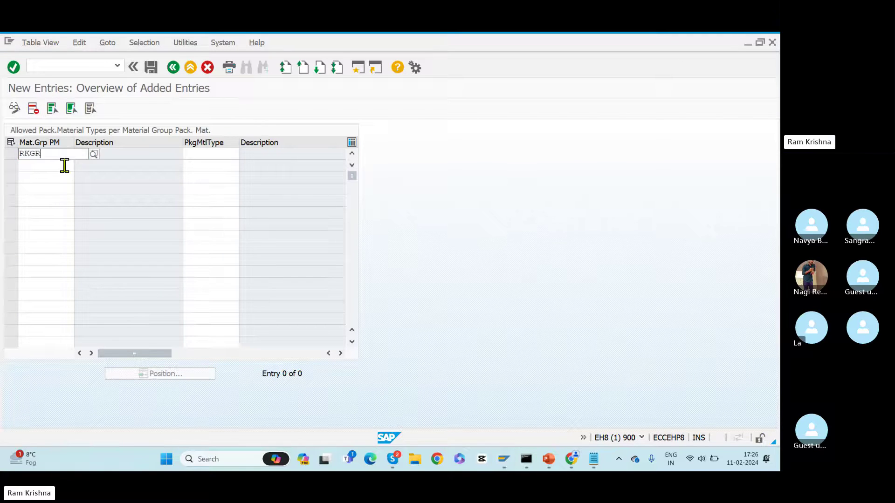
{"action": "key", "text": "Tab"}
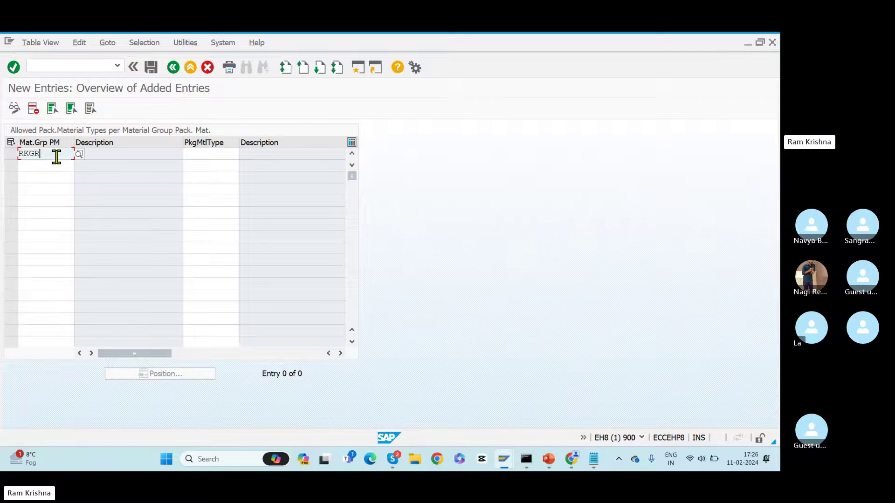
{"action": "left_click_drag", "start_coordinate": [47, 154], "coordinate": [18, 155]}
{"action": "left_click", "coordinate": [212, 158]}
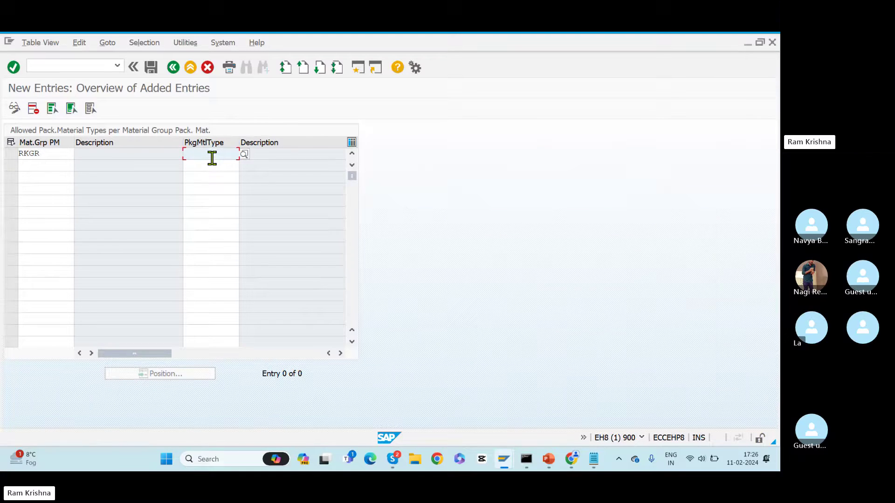
Copy RKPA from the Notepad notes and enter it as the packaging material type for the first RKGR entry.
{"action": "key", "text": "alt+Tab"}
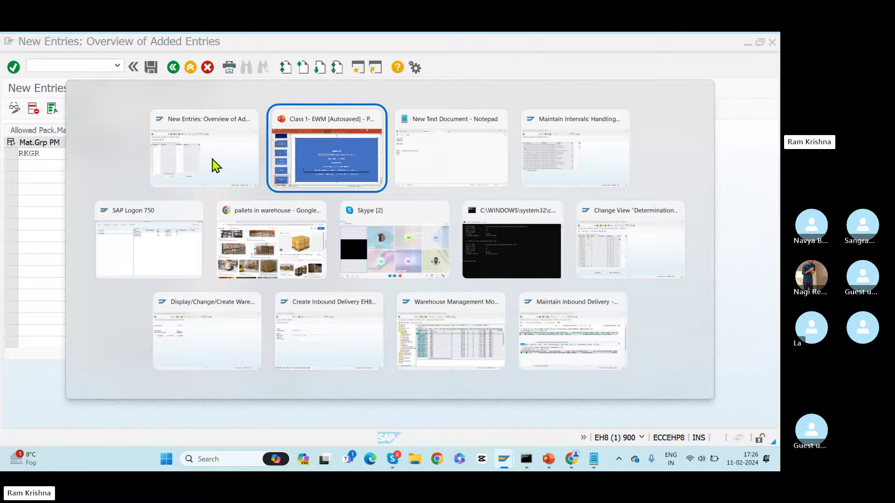
{"action": "key", "text": "alt+Tab"}
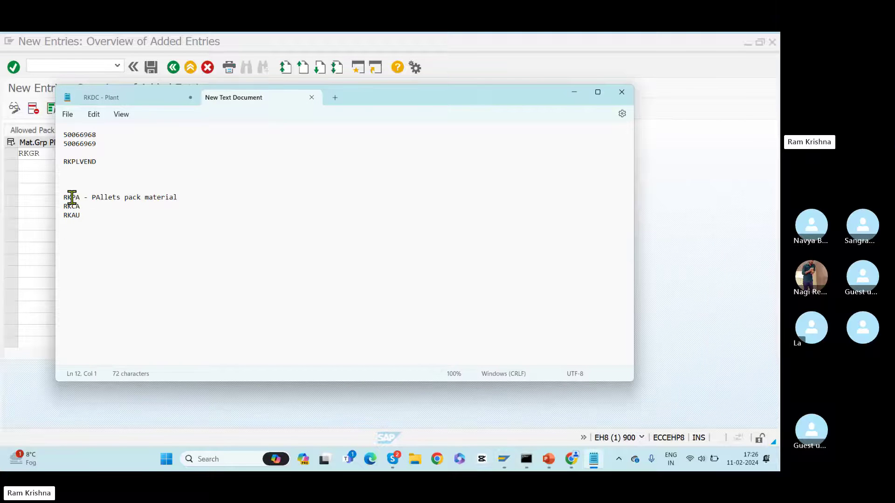
{"action": "double_click", "coordinate": [72, 198]}
{"action": "key", "text": "alt+Tab"}
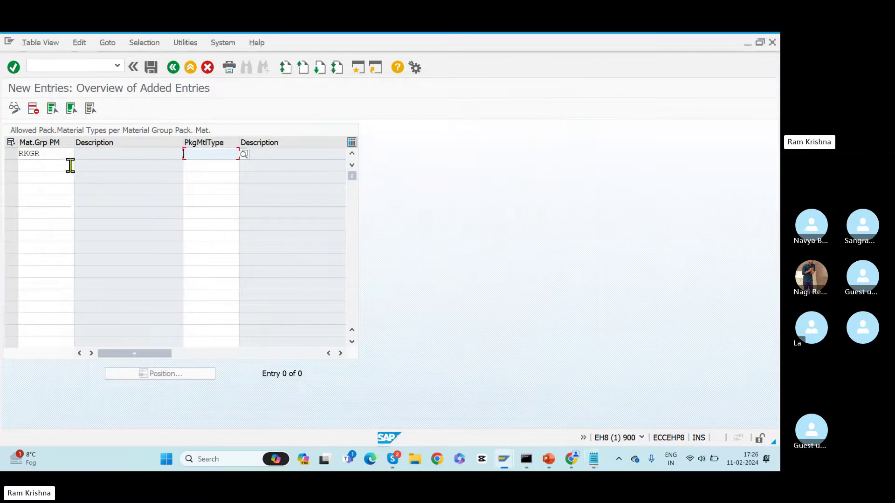
{"action": "double_click", "coordinate": [51, 155]}
{"action": "left_click", "coordinate": [209, 155]}
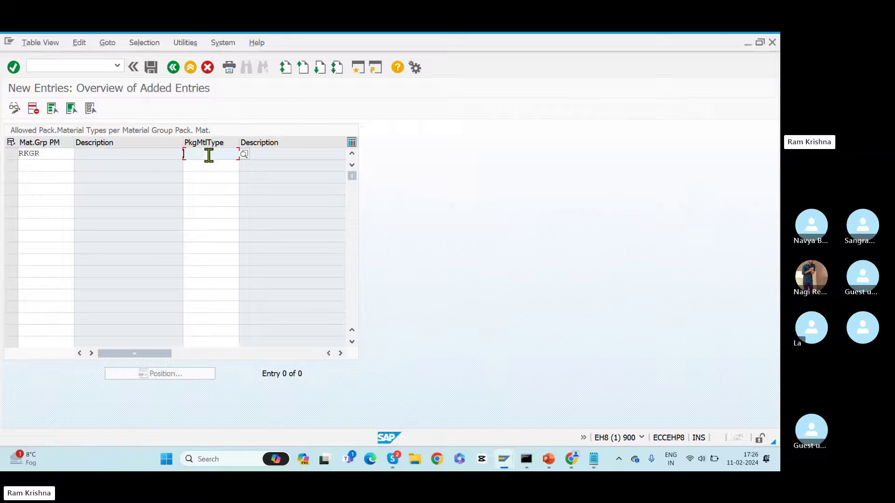
Add a second allowed packaging entry assigning packaging material type RKCA to group RKGR.
{"action": "left_click", "coordinate": [28, 167]}
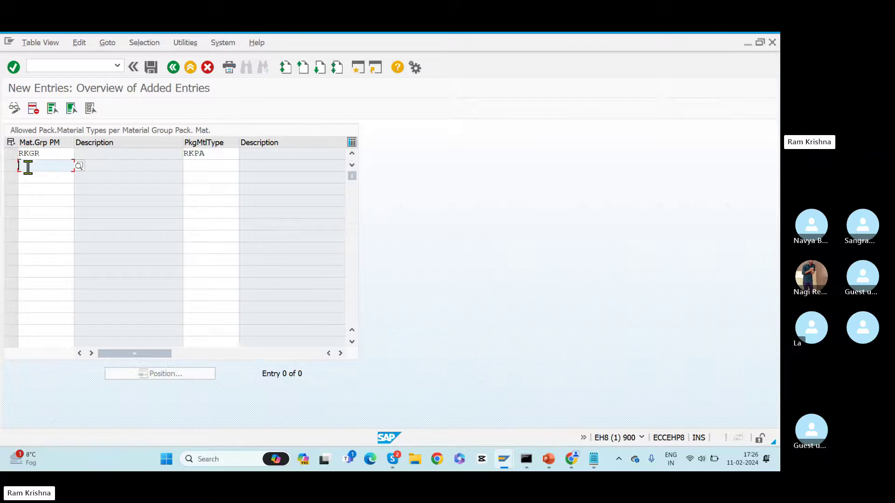
{"action": "key", "text": "alt+Tab"}
{"action": "key", "text": "alt+Tab"}
{"action": "double_click", "coordinate": [46, 154]}
{"action": "key", "text": "ctrl+c"}
{"action": "left_click", "coordinate": [36, 165]}
{"action": "key", "text": "ctrl+v"}
{"action": "left_click", "coordinate": [207, 167]}
{"action": "type", "text": "RKCA"}
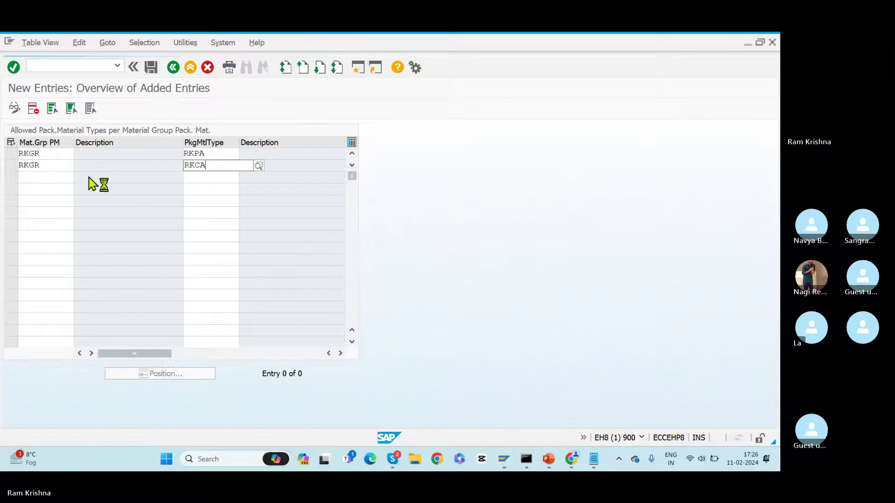
Add a third allowed packaging entry assigning packaging material type RKAU to group RKGR, and validate the entries.
{"action": "left_click", "coordinate": [33, 182]}
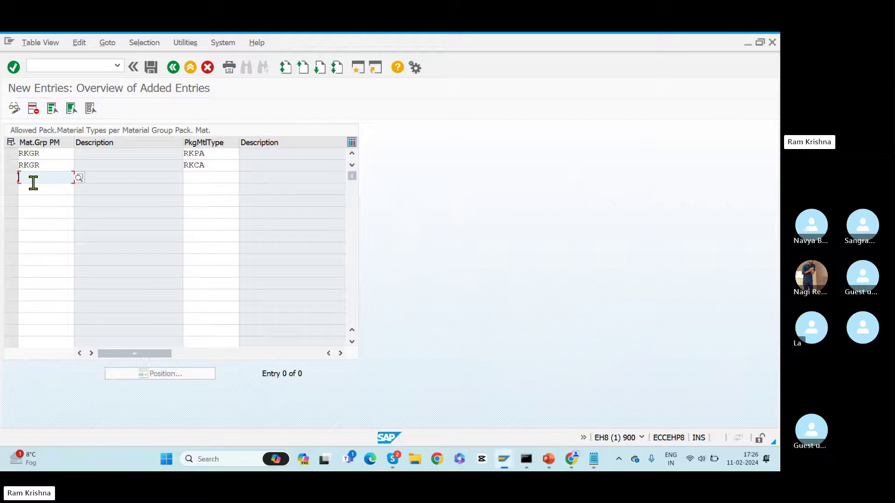
{"action": "type", "text": "RKGR"}
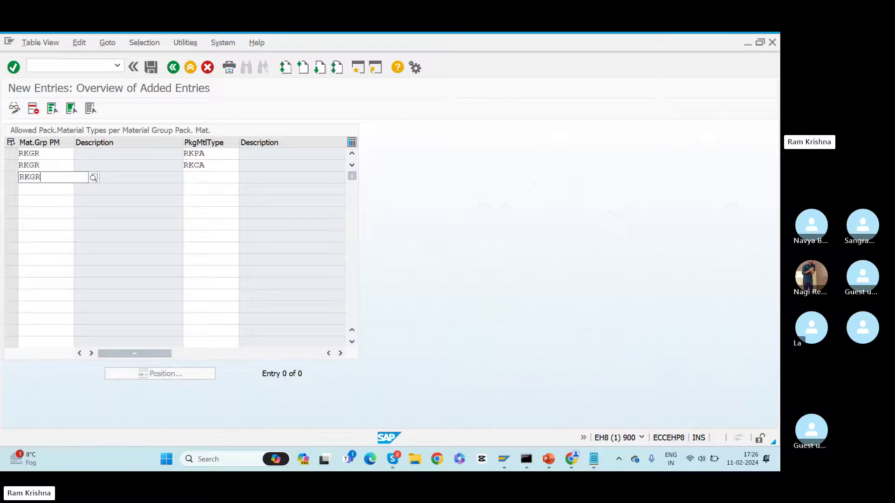
{"action": "key", "text": "Tab"}
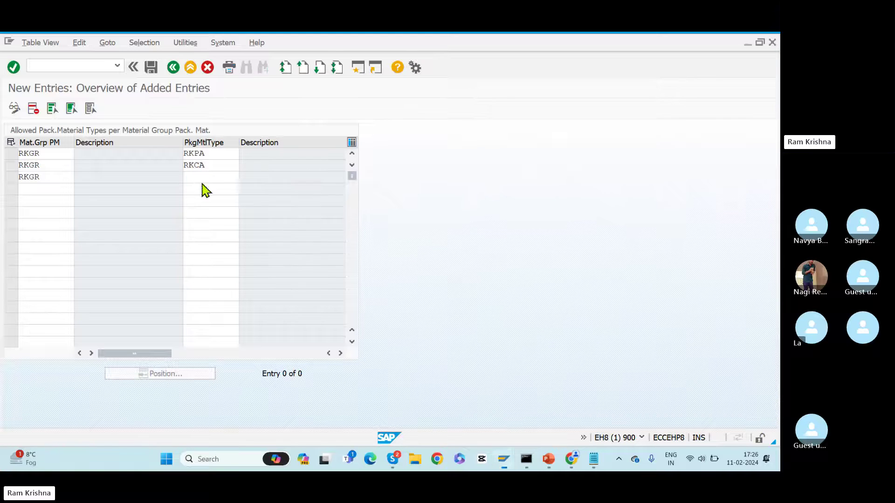
{"action": "type", "text": "KA"}
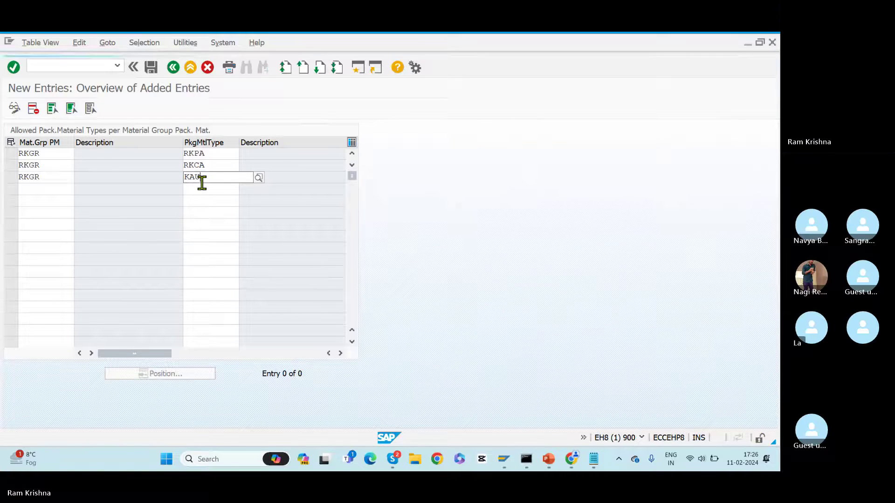
{"action": "key", "text": "BackSpace"}
{"action": "key", "text": "BackSpace"}
{"action": "type", "text": "RKAU"}
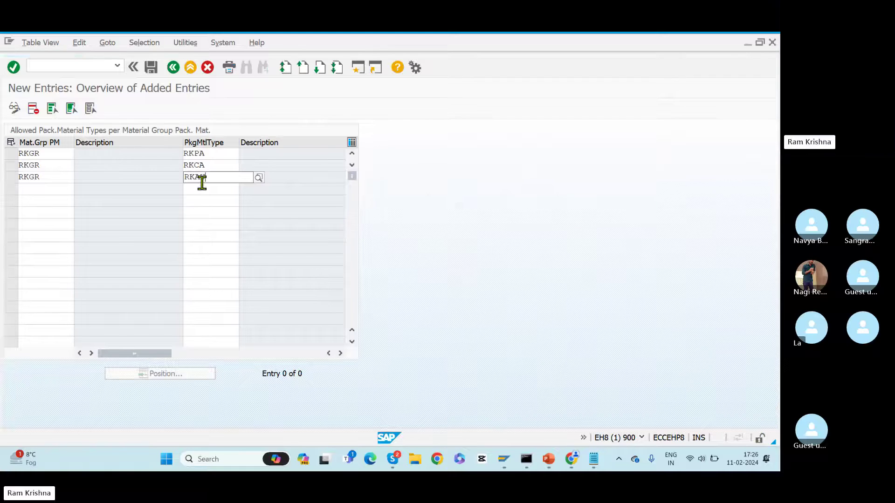
{"action": "key", "text": "Return"}
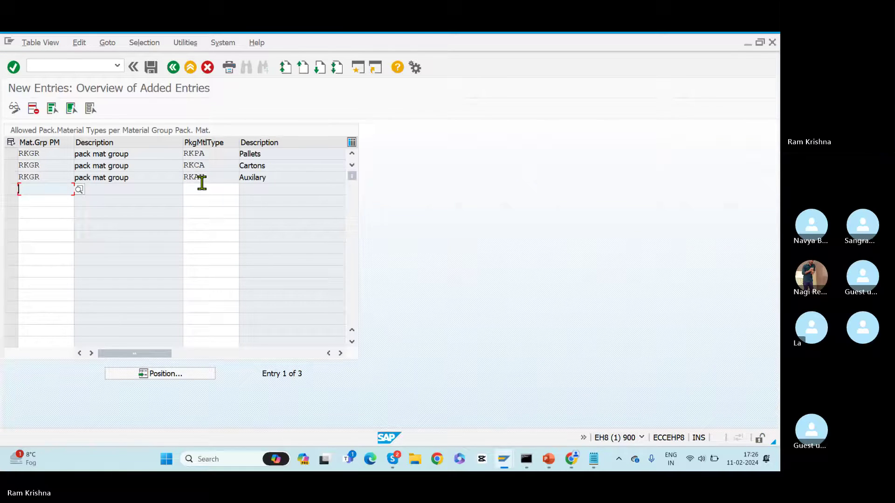
Save the allowed packaging material entries to the proposed customizing request and return to the implementation guide.
{"action": "double_click", "coordinate": [263, 177]}
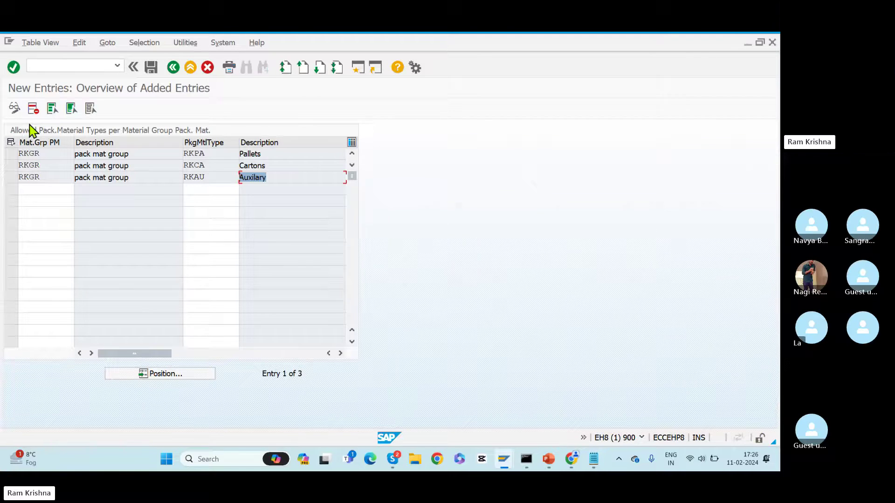
{"action": "left_click", "coordinate": [150, 69]}
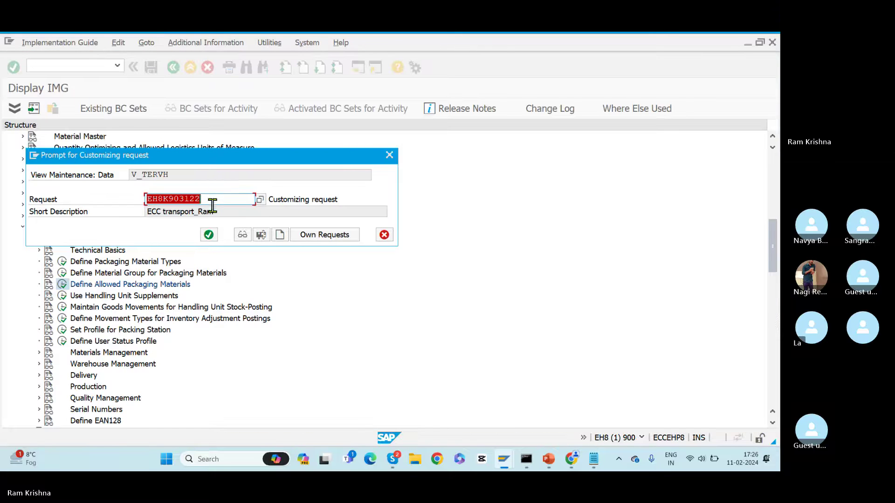
{"action": "left_click", "coordinate": [209, 234]}
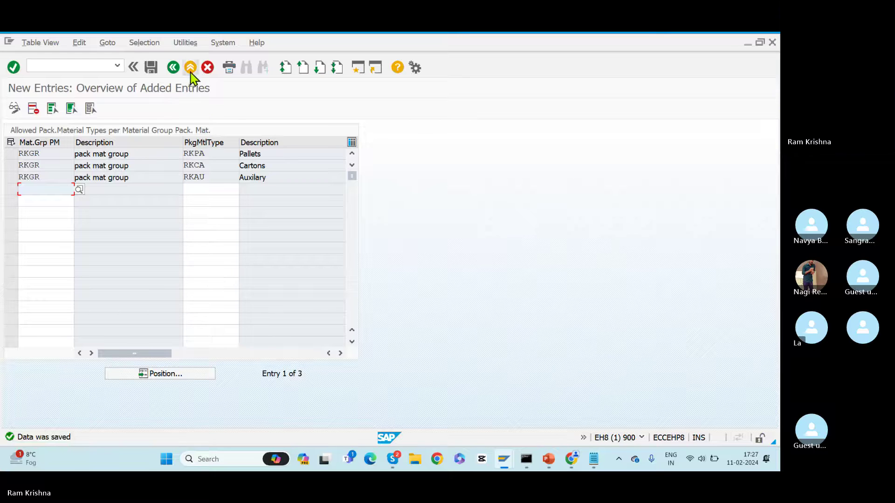
{"action": "left_click", "coordinate": [173, 67]}
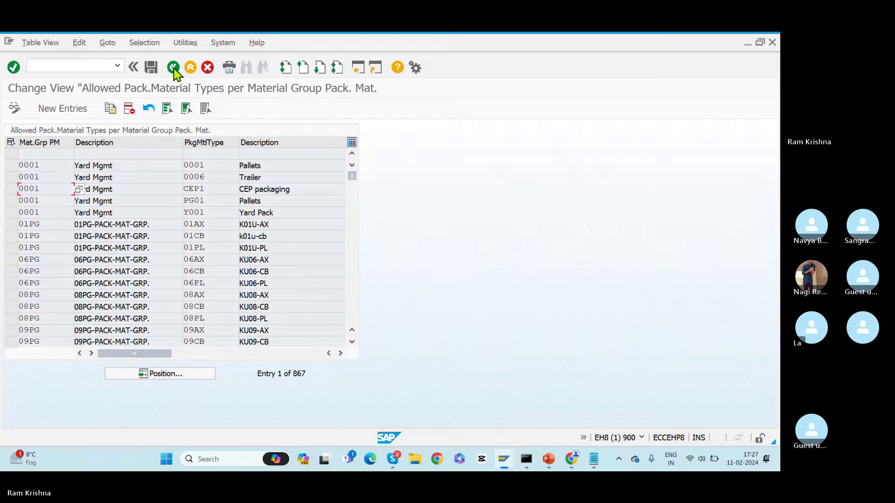
{"action": "left_click", "coordinate": [173, 67]}
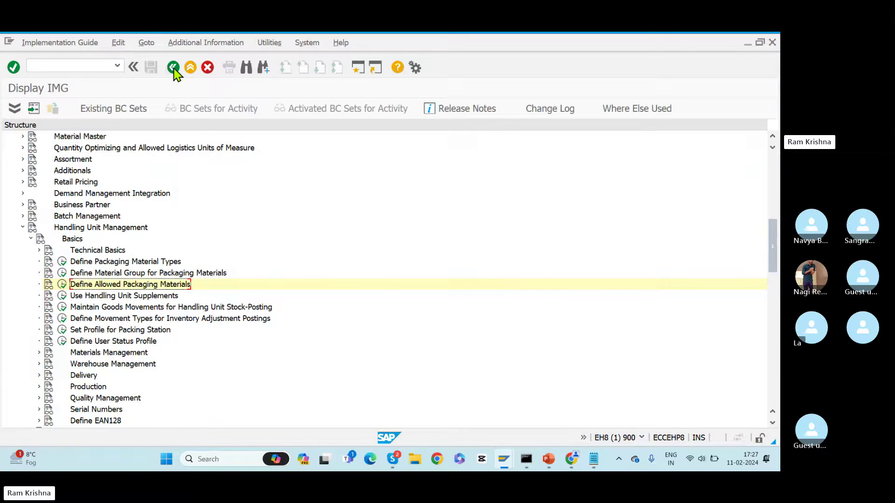
Under External Identification, view Number Range Maintenance for HU Identification and return to the implementation guide.
{"action": "left_click", "coordinate": [31, 238]}
{"action": "left_click", "coordinate": [30, 250]}
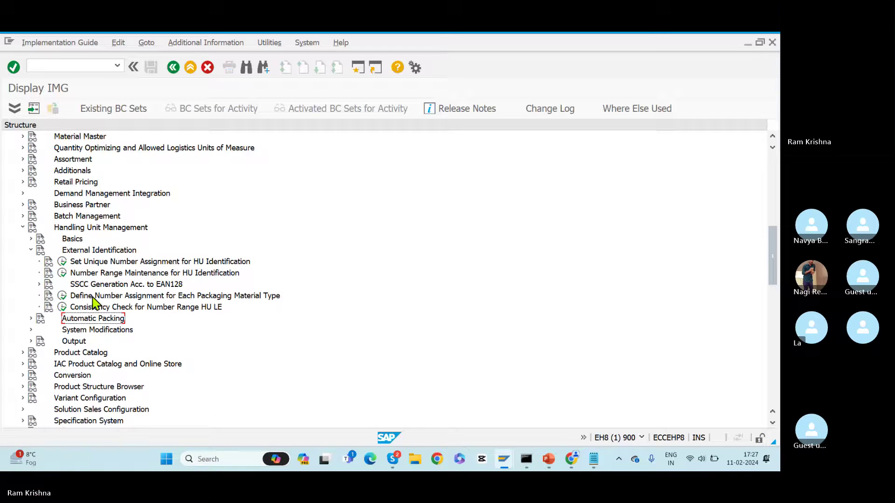
{"action": "left_click", "coordinate": [62, 274]}
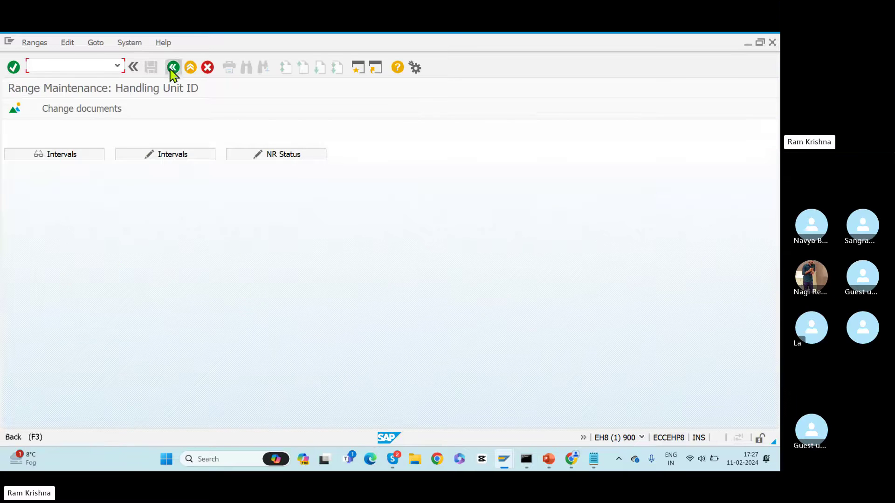
{"action": "left_click", "coordinate": [173, 68]}
Switch to the Maintain Intervals: Handling Unit ID window and review number range intervals 01 and 05.
{"action": "key", "text": "alt+Tab"}
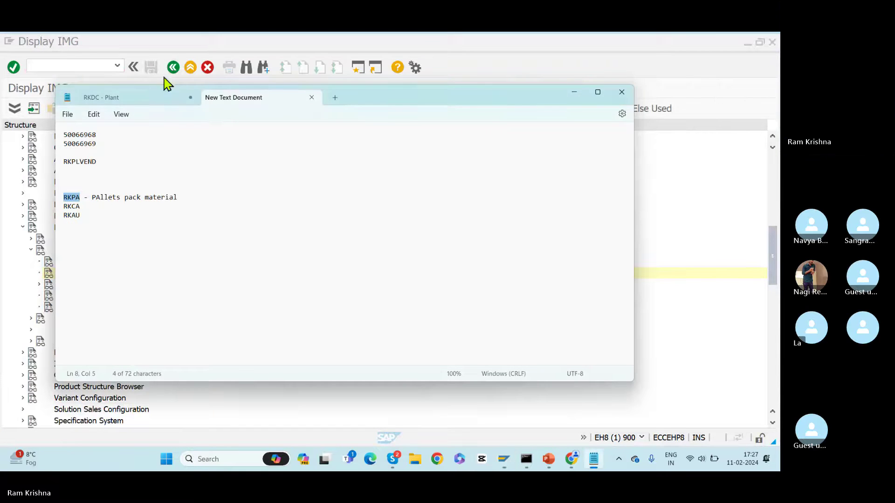
{"action": "key", "text": "alt+Tab"}
{"action": "key", "text": "alt+Tab"}
{"action": "key", "text": "alt+Tab"}
{"action": "key", "text": "alt+Tab"}
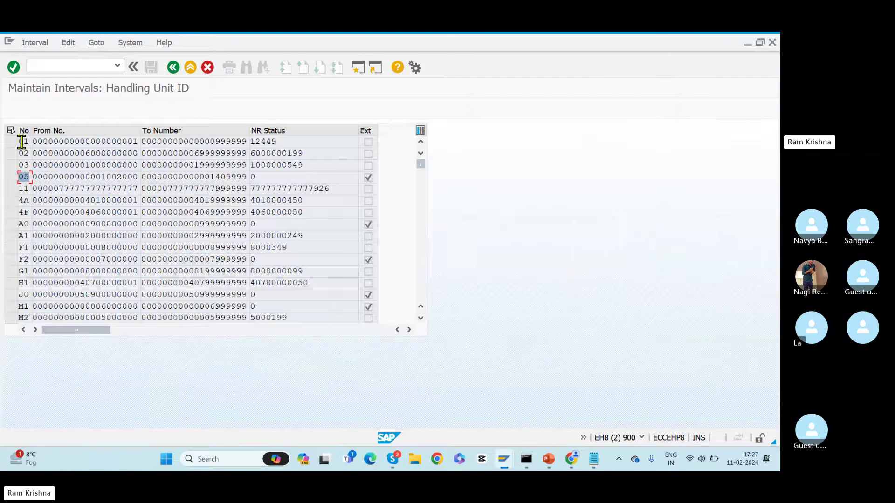
{"action": "left_click_drag", "start_coordinate": [21, 142], "coordinate": [36, 144]}
{"action": "left_click_drag", "start_coordinate": [20, 177], "coordinate": [32, 177]}
Switch to SAP Logon, open the EWM (001) system and log on to client 110 with the user name and password.
{"action": "mouse_move", "coordinate": [503, 459]}
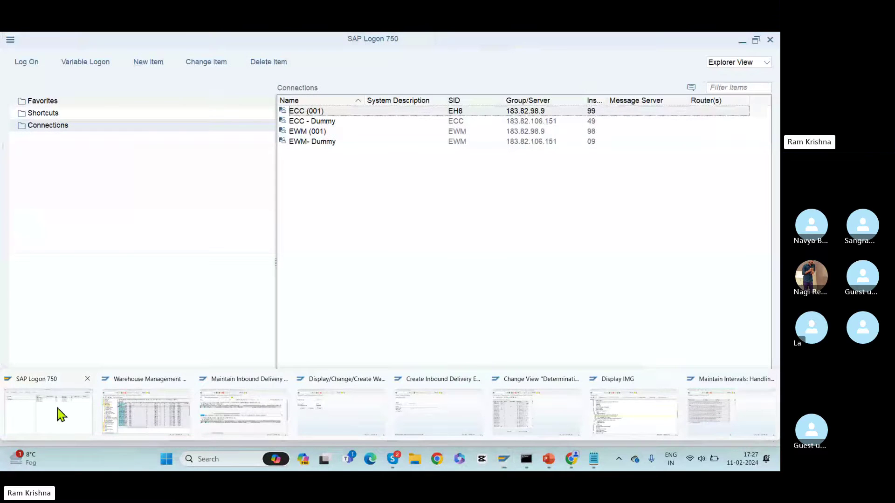
{"action": "left_click", "coordinate": [58, 413]}
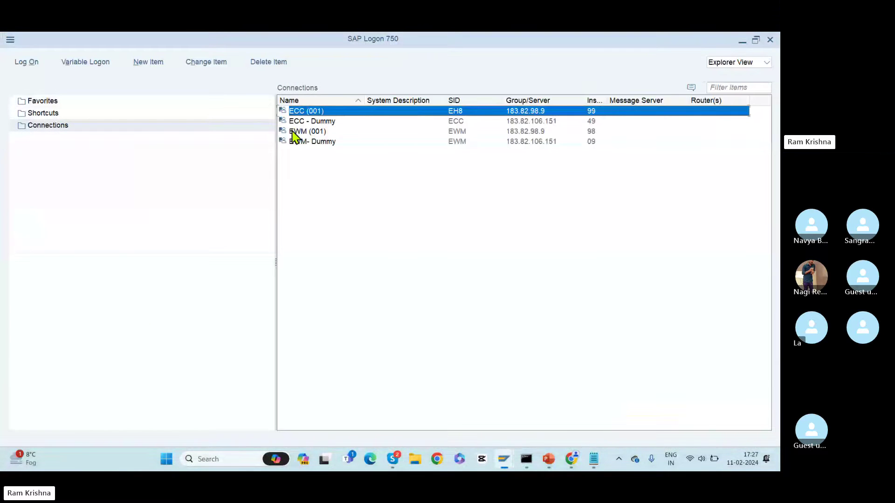
{"action": "left_click", "coordinate": [319, 131]}
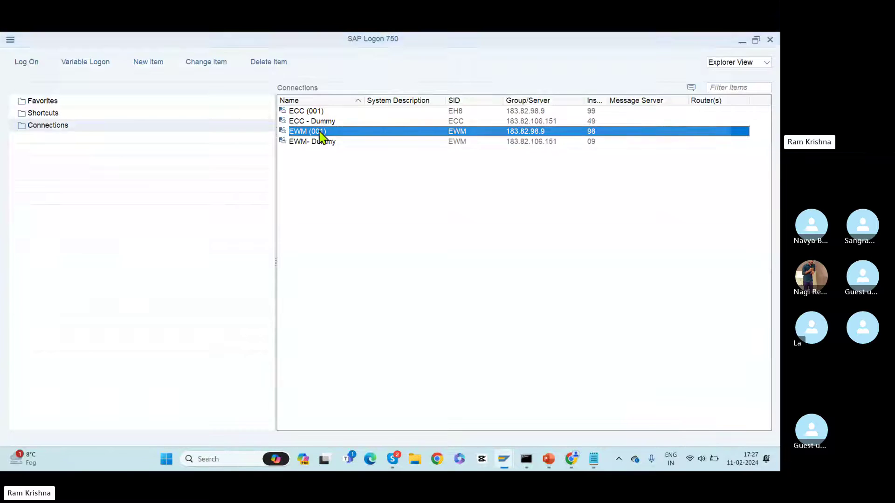
{"action": "double_click", "coordinate": [320, 131]}
{"action": "type", "text": "s"}
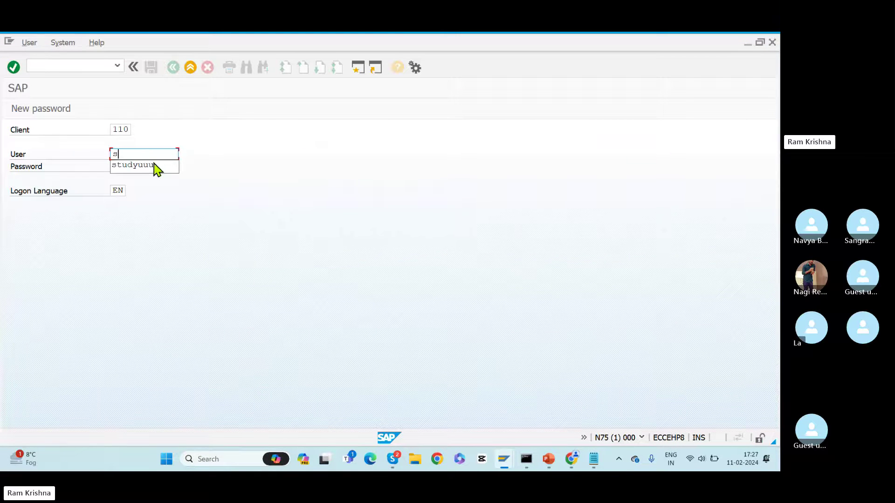
{"action": "left_click", "coordinate": [155, 166]}
{"action": "left_click", "coordinate": [154, 164]}
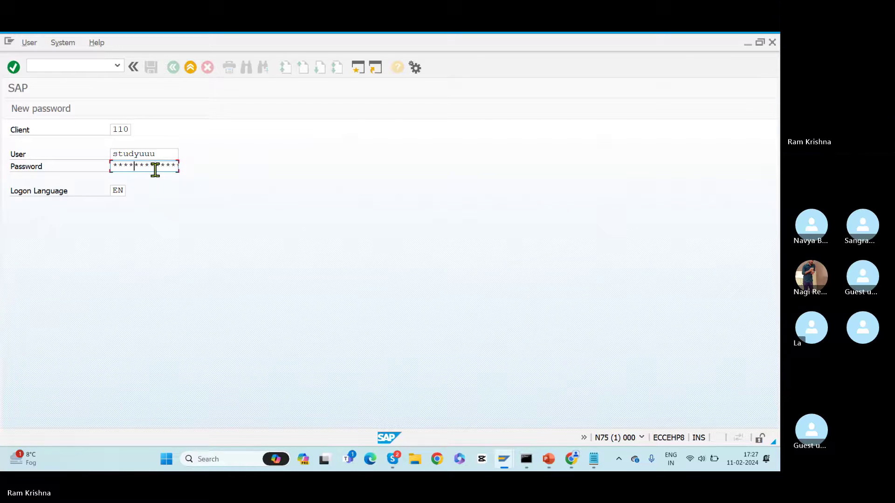
{"action": "key", "text": "Return"}
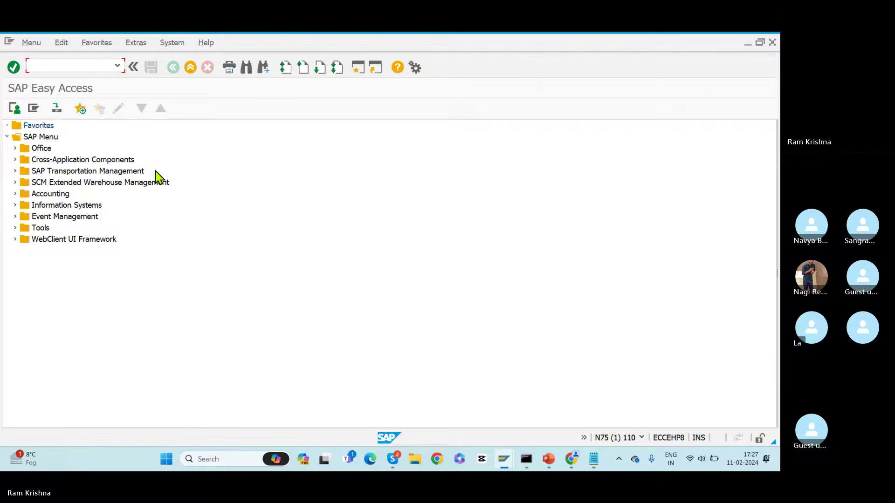
Run transaction SPRO in the EWM system and display the SAP Reference IMG.
{"action": "type", "text": "spro"}
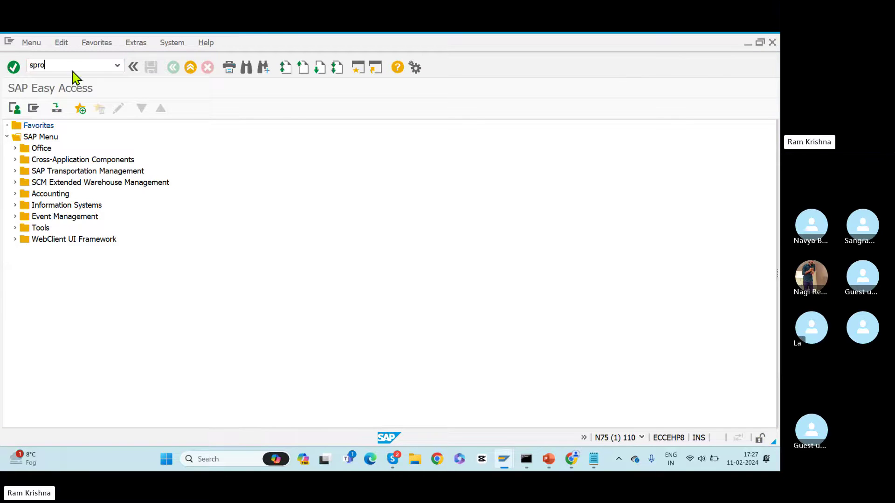
{"action": "key", "text": "Return"}
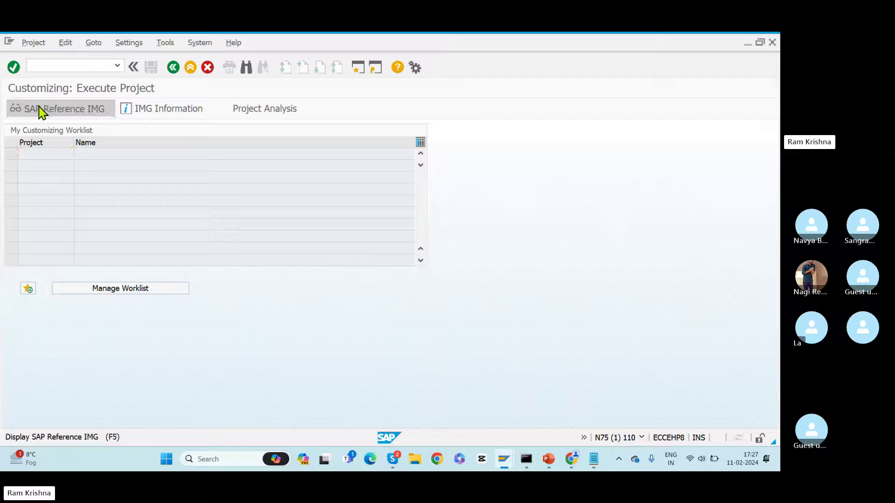
{"action": "left_click", "coordinate": [41, 111]}
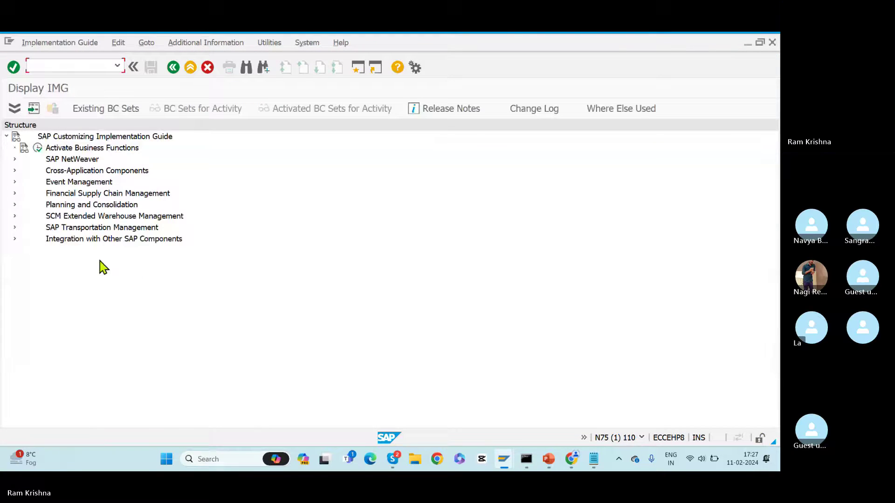
Open Define Packaging Material Types under Extended Warehouse Management, Cross-Process Settings, Handling Units, Basics.
{"action": "left_click", "coordinate": [15, 216]}
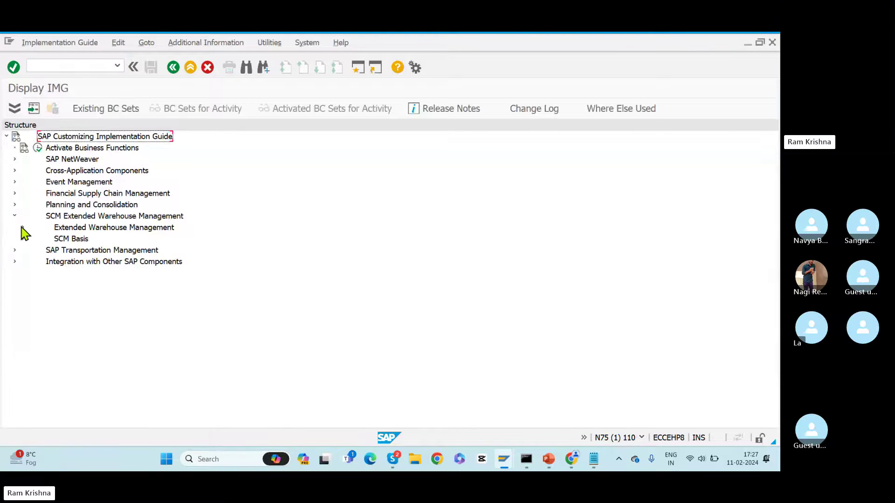
{"action": "left_click", "coordinate": [23, 228]}
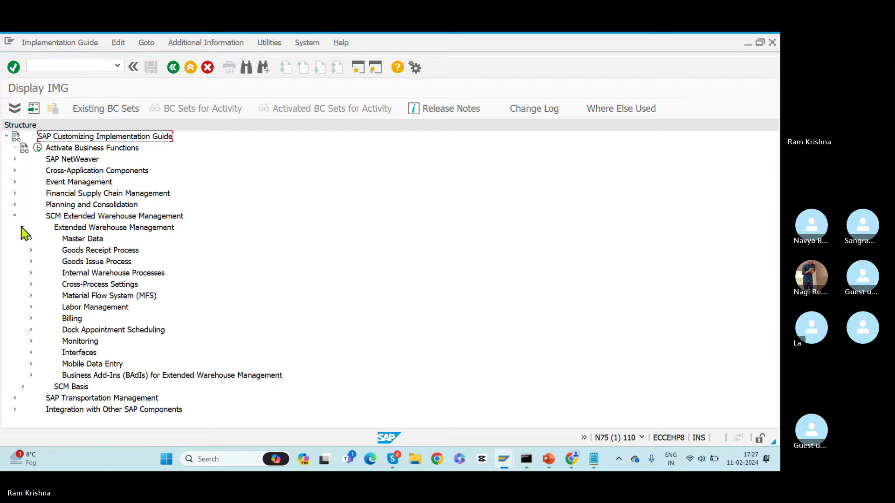
{"action": "left_click", "coordinate": [31, 285]}
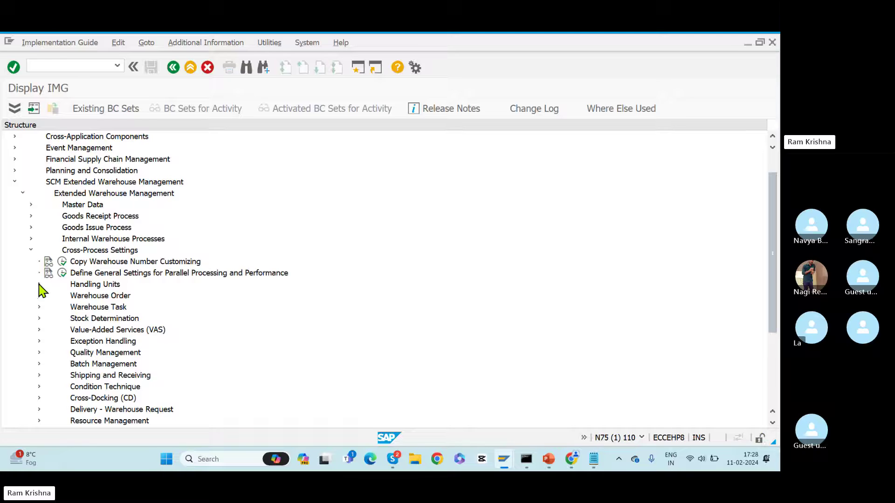
{"action": "left_click", "coordinate": [39, 286]}
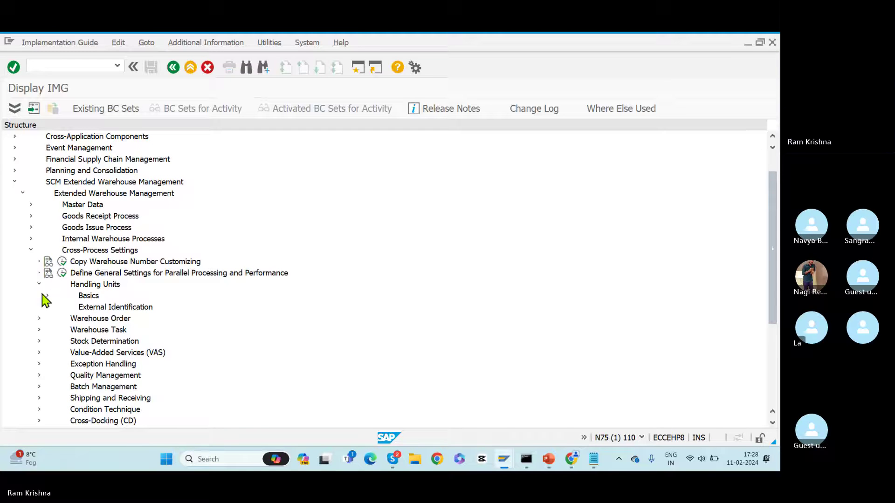
{"action": "left_click", "coordinate": [46, 297]}
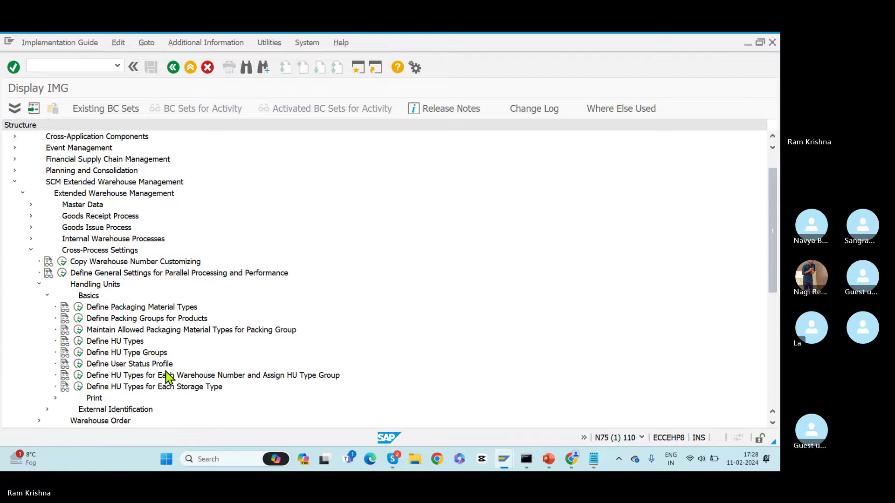
{"action": "left_click", "coordinate": [79, 307]}
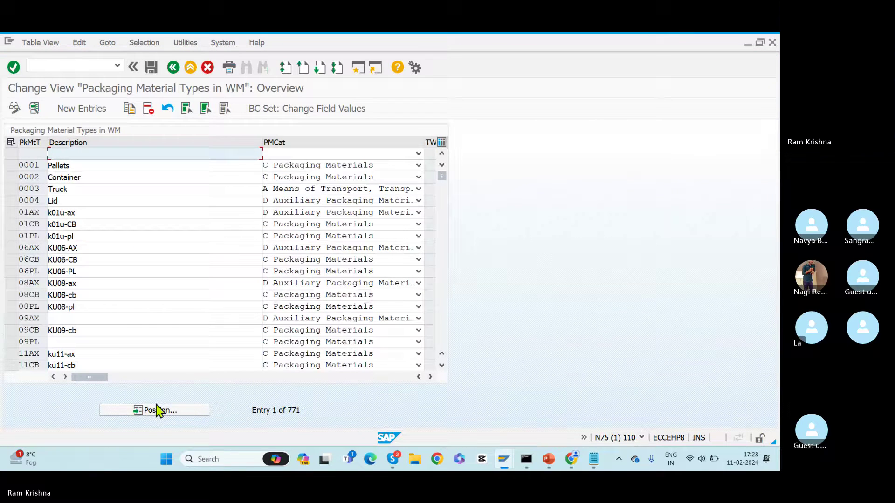
{"action": "left_click", "coordinate": [140, 412]}
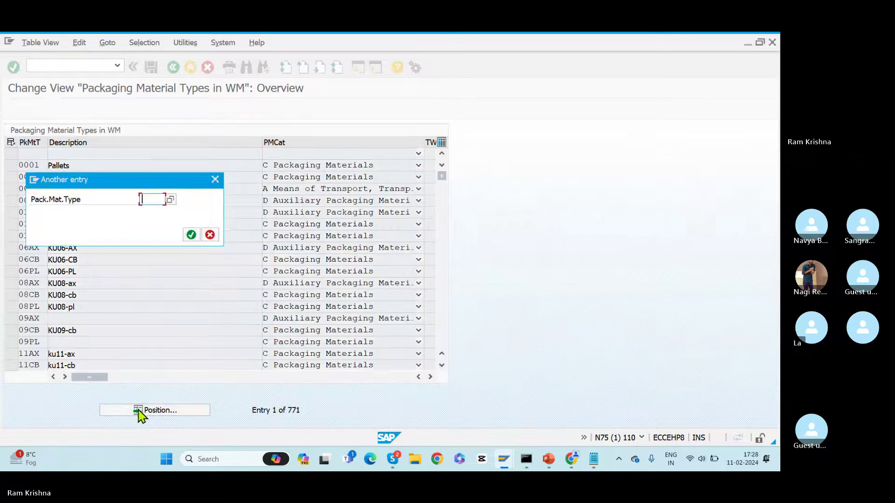
{"action": "left_click", "coordinate": [209, 235]}
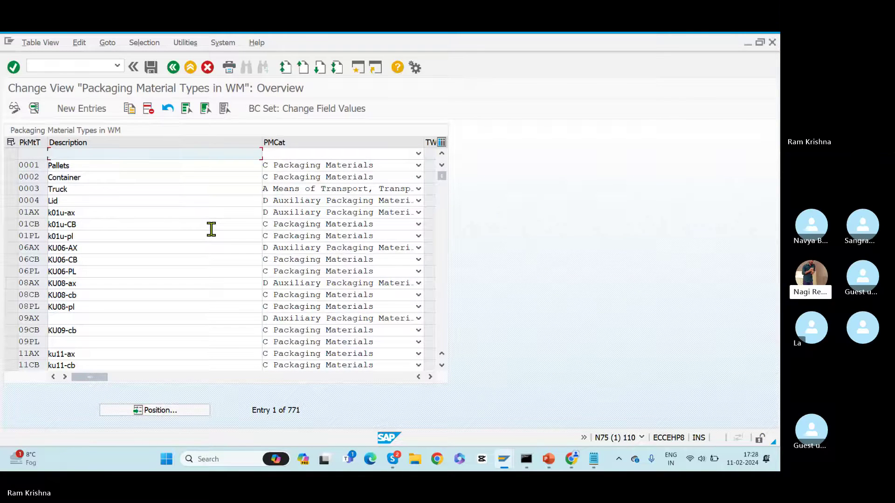
{"action": "double_click", "coordinate": [39, 166]}
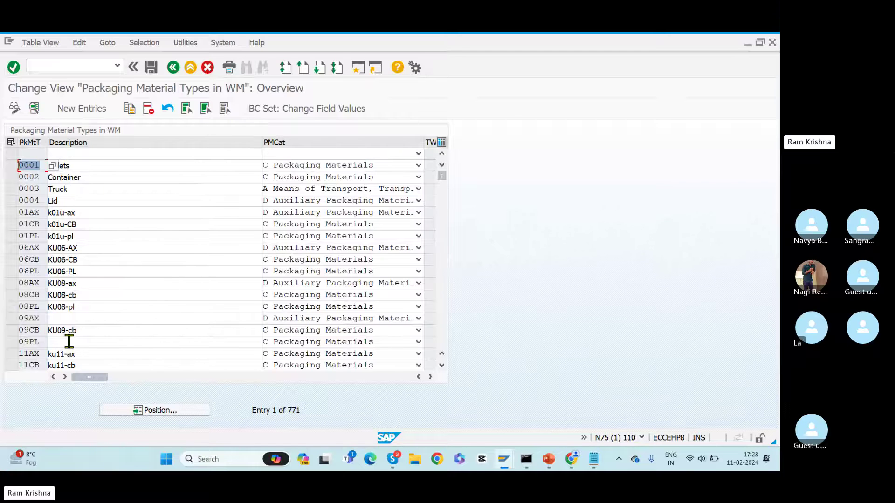
{"action": "left_click", "coordinate": [84, 110]}
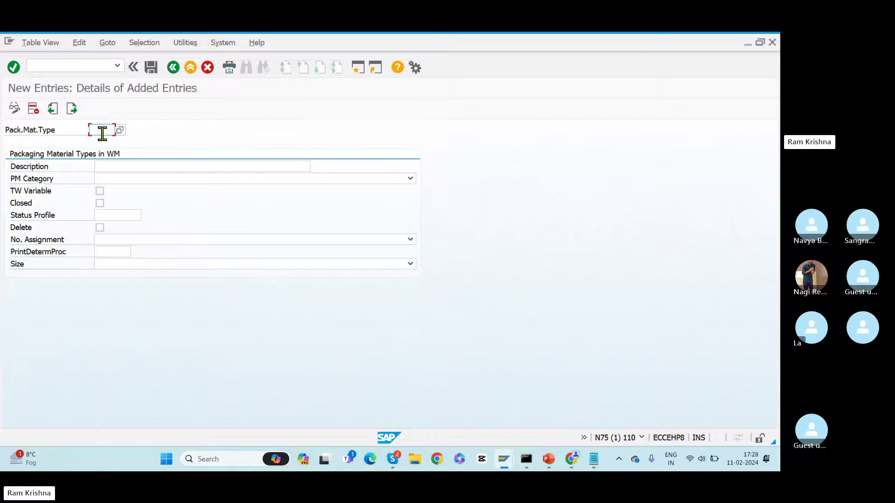
{"action": "left_click", "coordinate": [174, 68]}
Start a copy of packaging material type 0001 and set the new type's code to RKPA from the text document's list.
{"action": "left_click", "coordinate": [11, 165]}
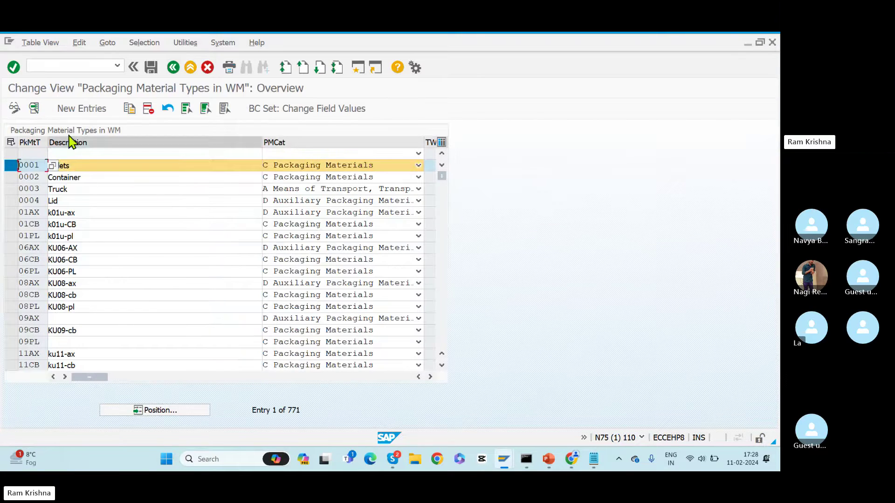
{"action": "left_click", "coordinate": [130, 110]}
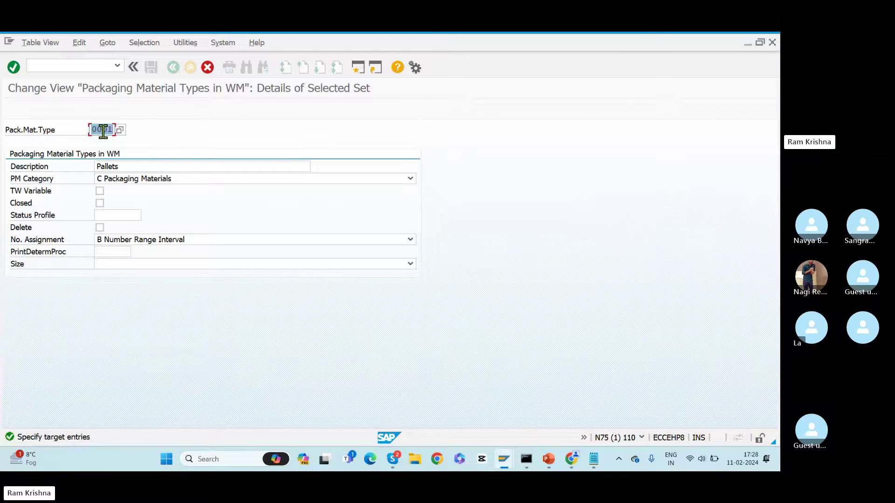
{"action": "left_click", "coordinate": [593, 459]}
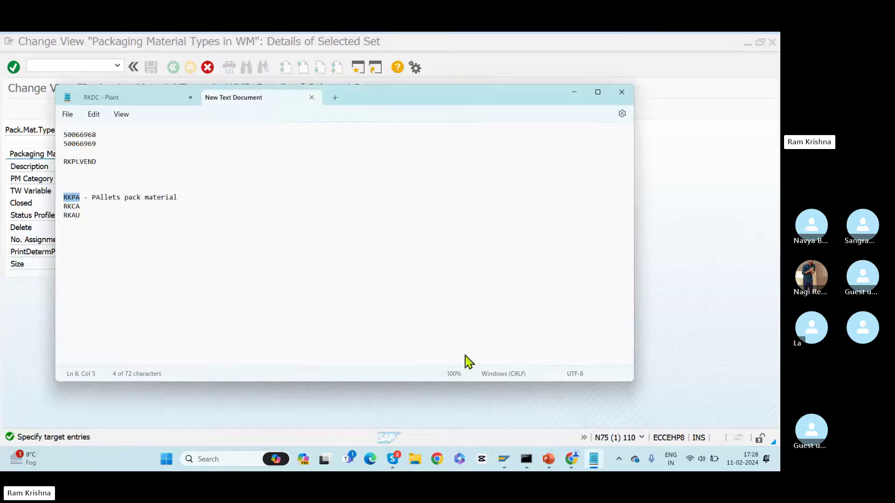
{"action": "key", "text": "alt+Tab"}
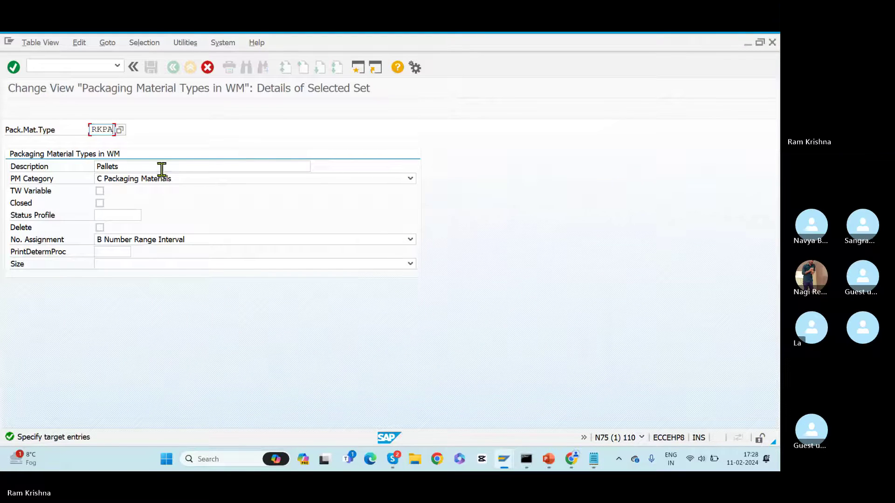
{"action": "key", "text": "Tab"}
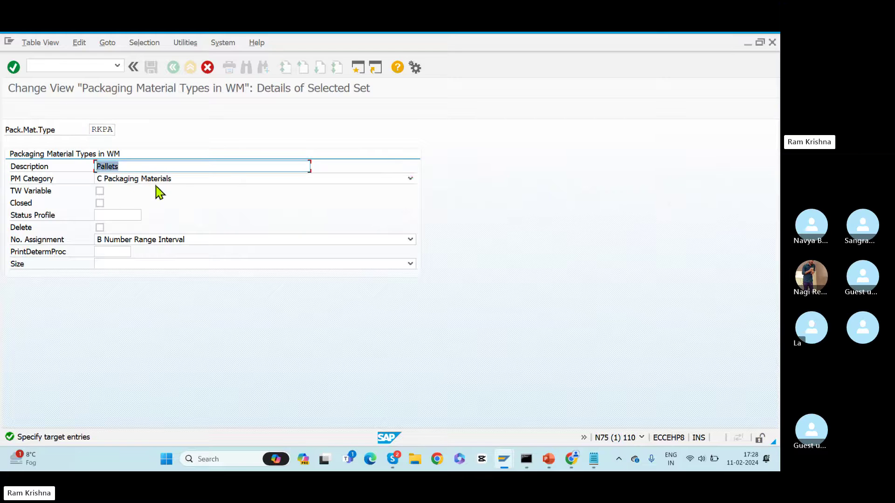
Keep category C Packaging Materials, choose B Number Range Interval as number assignment for RKPA, and confirm the copied entry.
{"action": "left_click", "coordinate": [179, 182]}
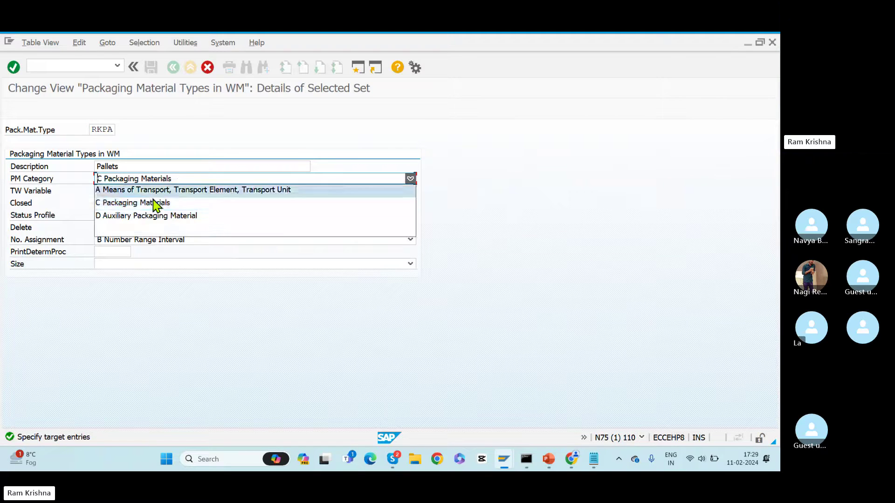
{"action": "left_click", "coordinate": [169, 243]}
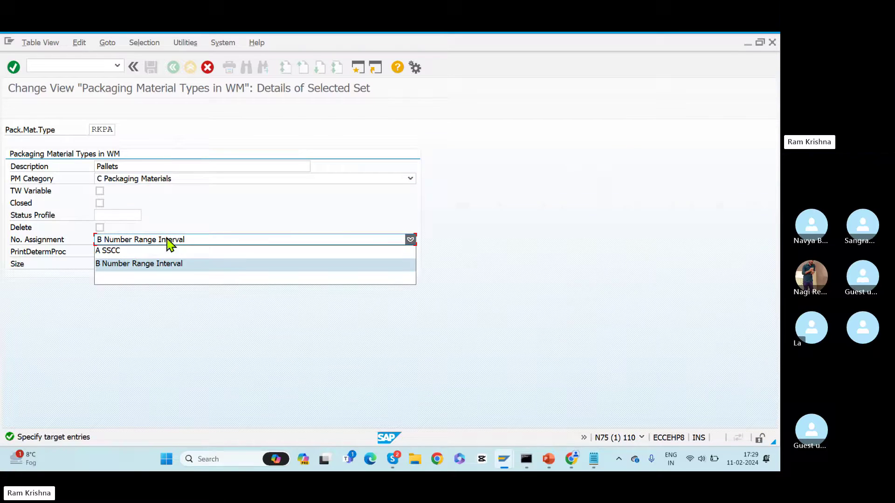
{"action": "left_click", "coordinate": [140, 266]}
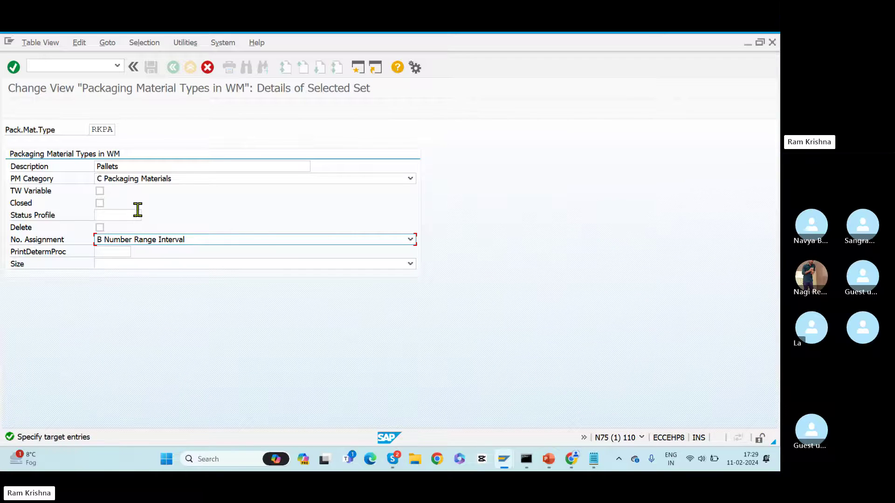
{"action": "left_click", "coordinate": [122, 252]}
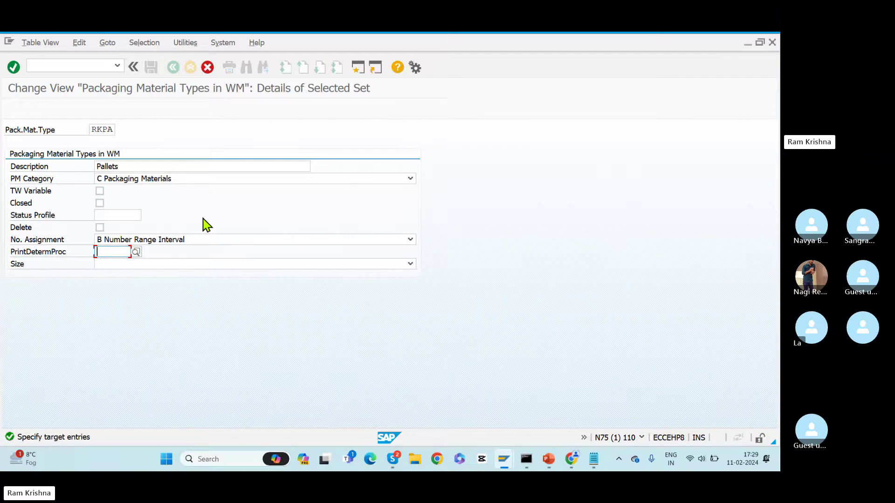
{"action": "key", "text": "Return"}
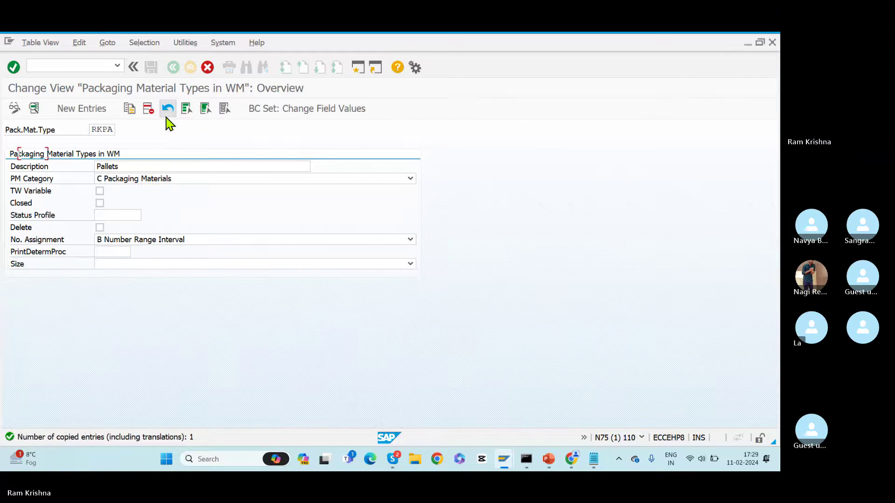
Save packaging material type RKPA to the proposed customizing request.
{"action": "left_click", "coordinate": [11, 153]}
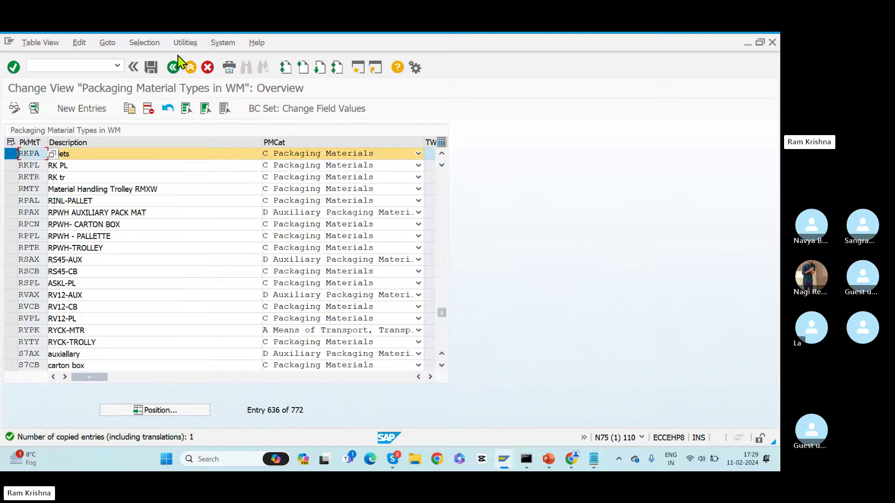
{"action": "left_click", "coordinate": [151, 68]}
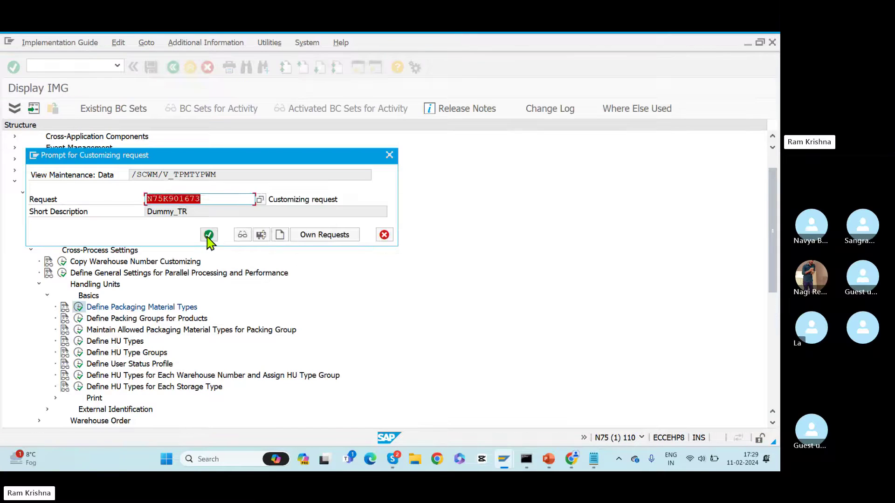
{"action": "left_click", "coordinate": [209, 235]}
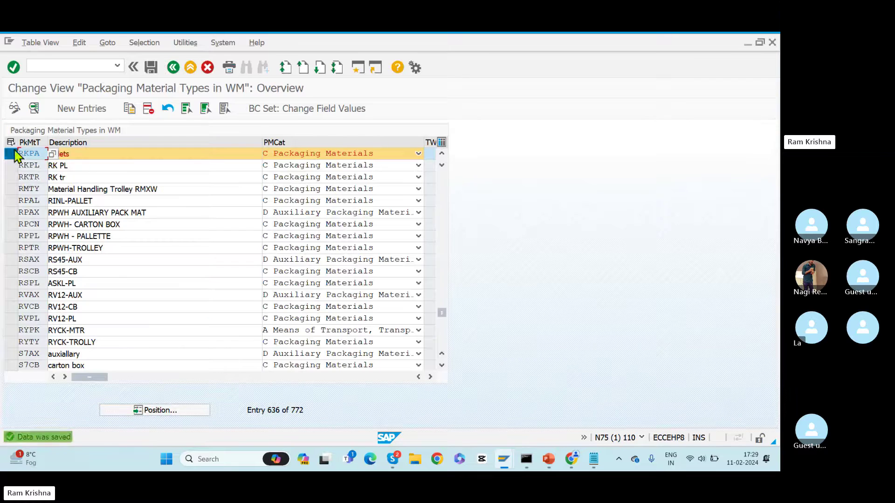
Copy packaging material type RKPA as RKCA with the description Cartons and confirm the copied entry.
{"action": "left_click", "coordinate": [130, 110]}
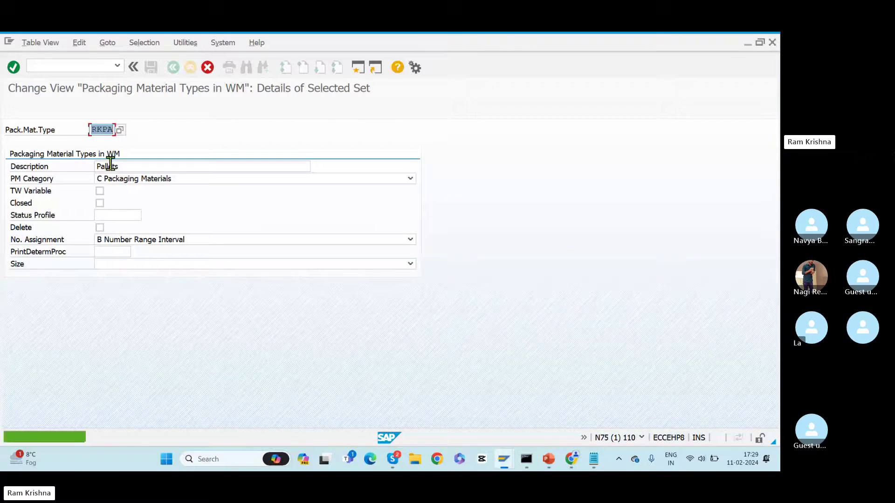
{"action": "left_click_drag", "start_coordinate": [105, 130], "coordinate": [137, 127]}
{"action": "type", "text": "CA"}
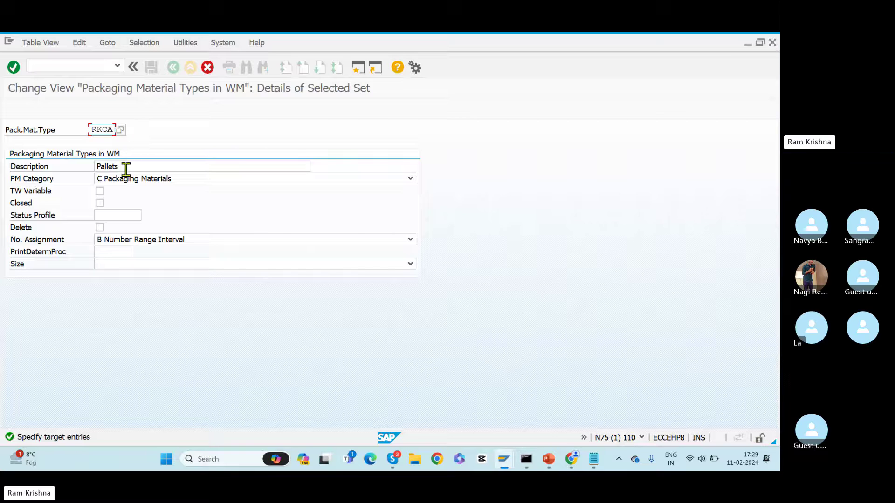
{"action": "left_click_drag", "start_coordinate": [126, 168], "coordinate": [55, 163]}
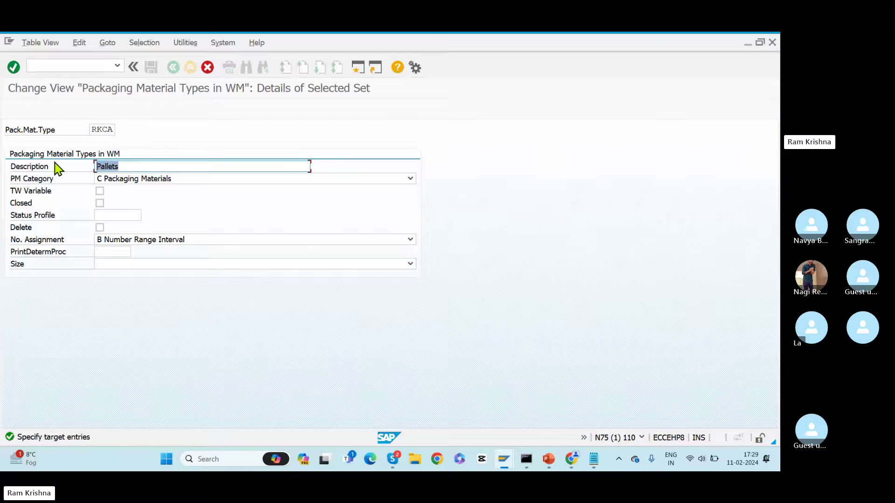
{"action": "type", "text": "Cartons"}
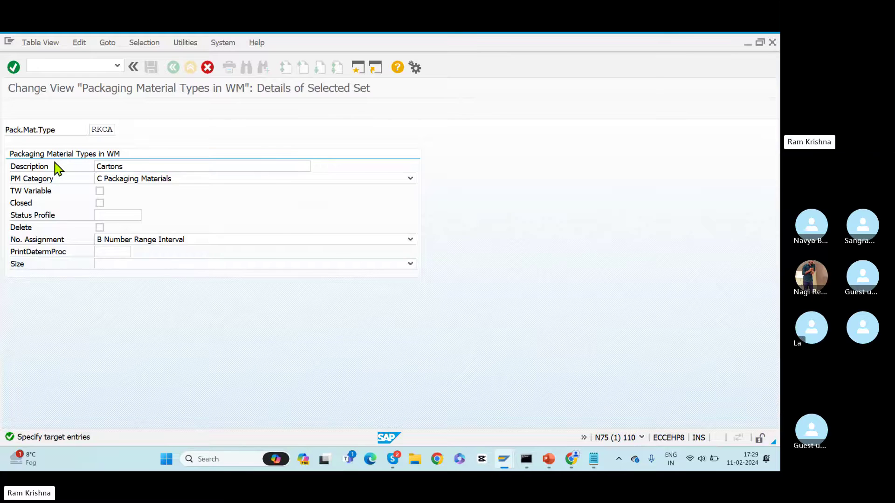
{"action": "key", "text": "F3"}
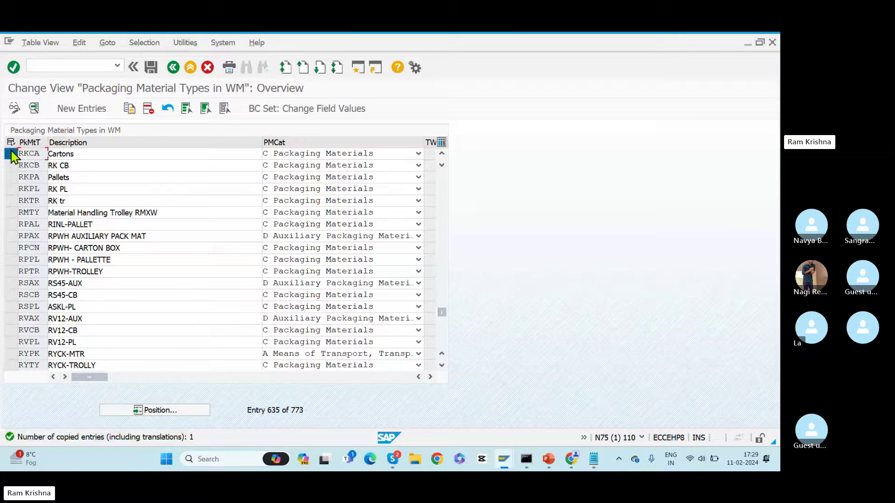
Start a copy of packaging material type RKCA, setting the new type's code to RKAU and its description to Auxilary.
{"action": "left_click", "coordinate": [10, 153]}
{"action": "left_click", "coordinate": [129, 108]}
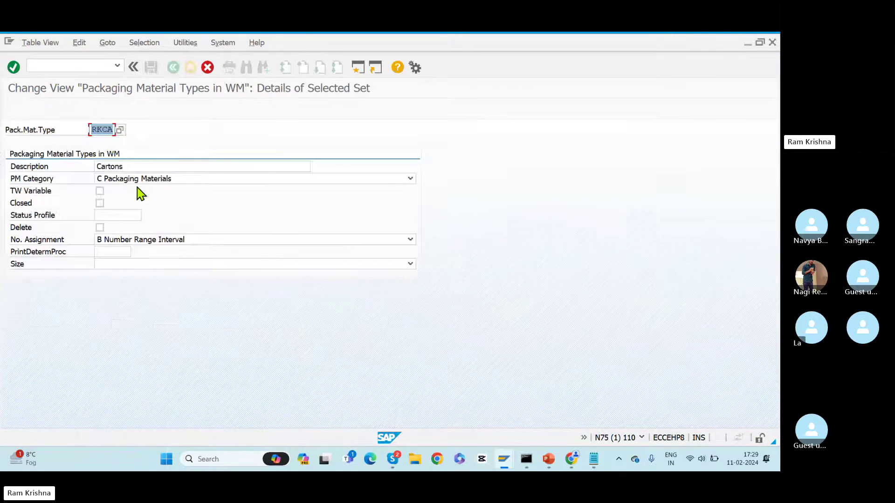
{"action": "type", "text": "RKAU"}
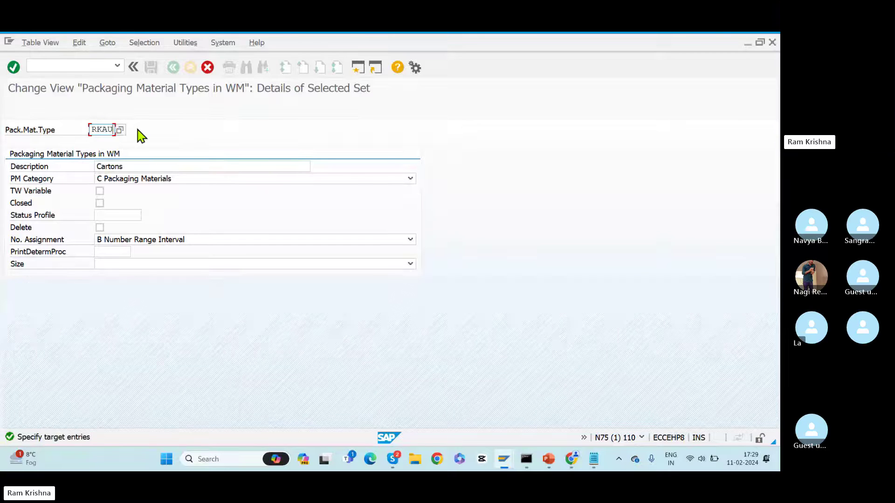
{"action": "key", "text": "Tab"}
{"action": "type", "text": "Au"}
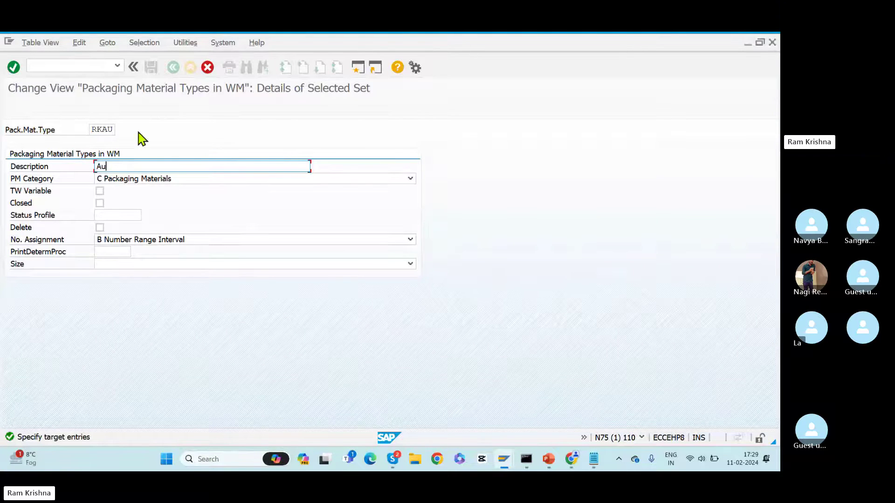
{"action": "type", "text": "xilar"}
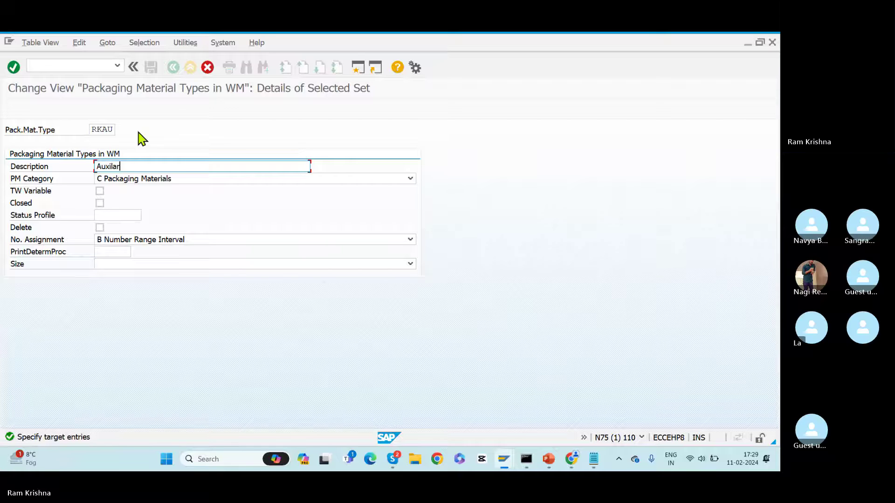
{"action": "type", "text": "y"}
Choose category D Auxiliary Packaging Material for RKAU, confirm and save the entry, and return to the customizing structure.
{"action": "left_click", "coordinate": [143, 183]}
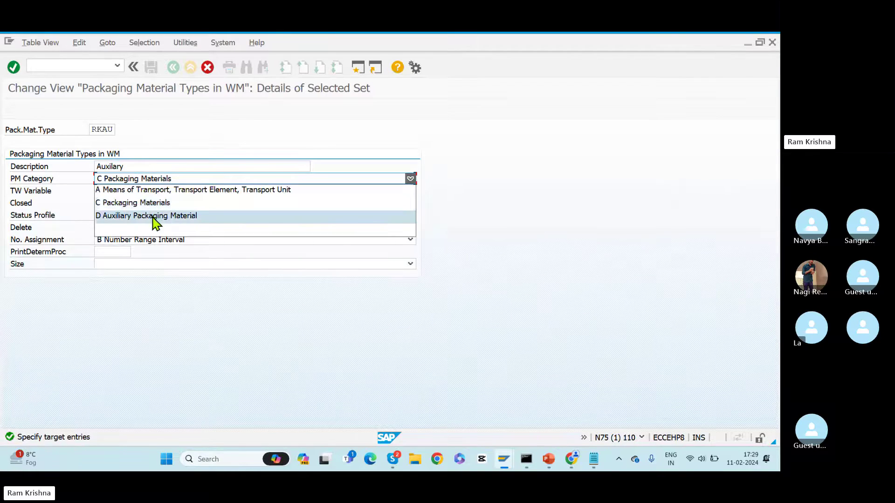
{"action": "left_click", "coordinate": [154, 217]}
{"action": "double_click", "coordinate": [96, 130]}
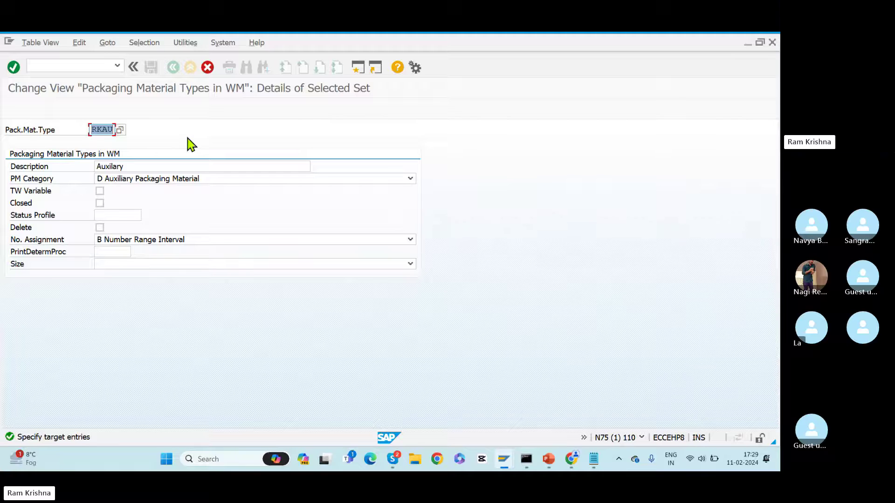
{"action": "key", "text": "Return"}
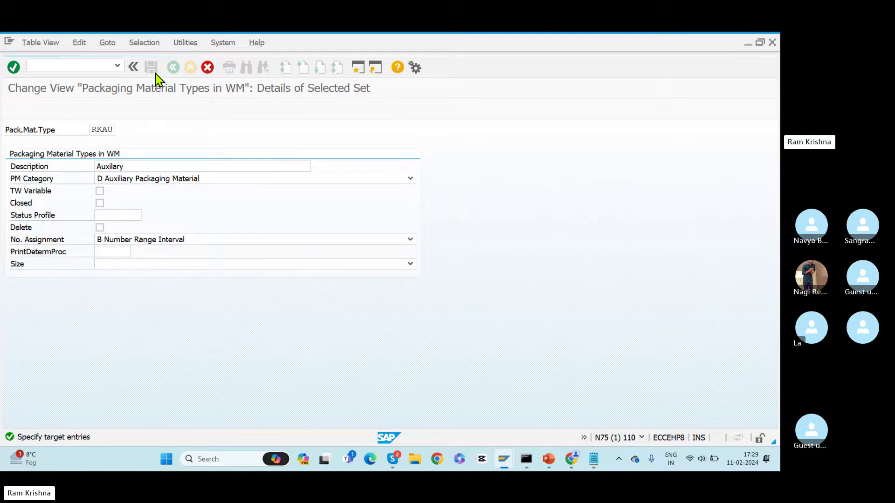
{"action": "left_click", "coordinate": [152, 71]}
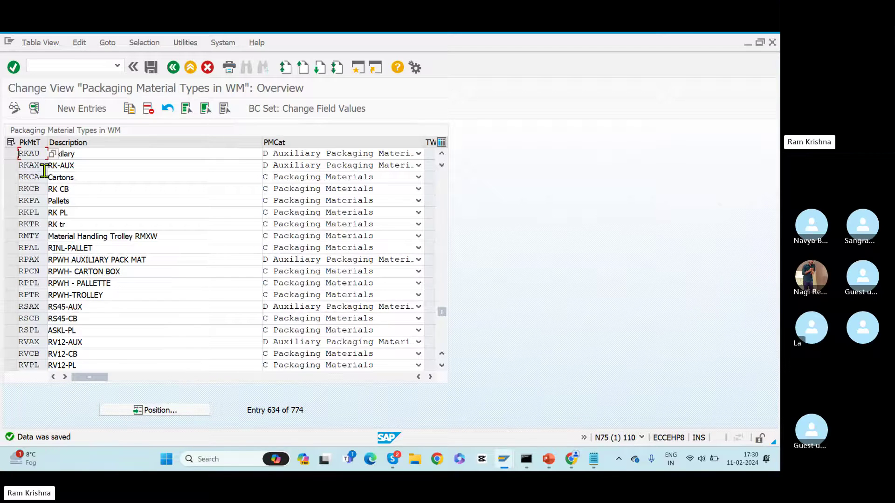
{"action": "left_click", "coordinate": [172, 67]}
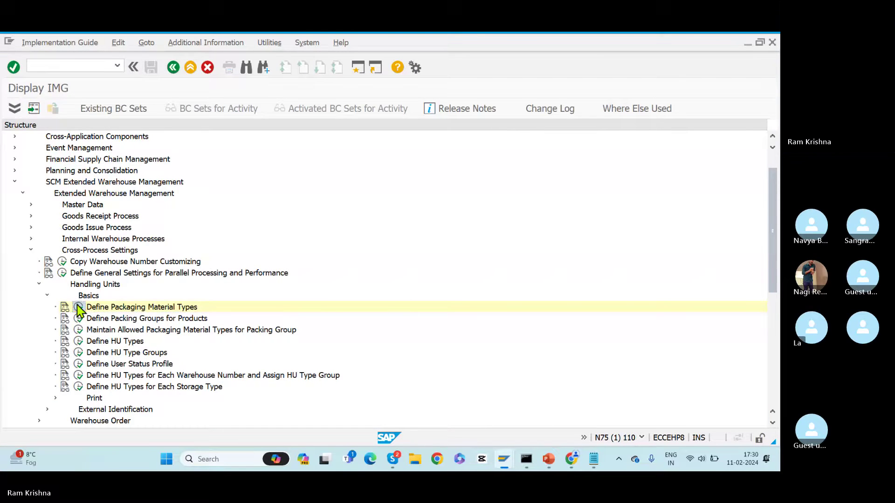
Reopen Define Packaging Material Types and position the list at type RKCA to check its entry.
{"action": "left_click", "coordinate": [78, 307]}
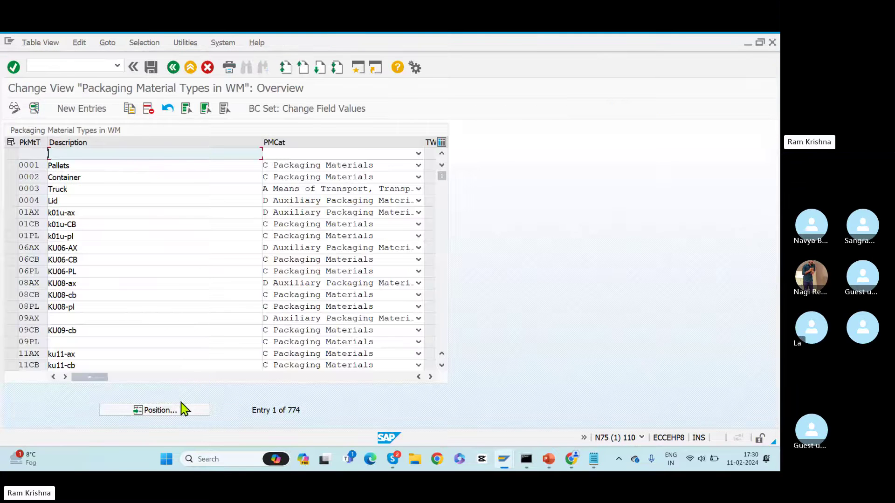
{"action": "left_click", "coordinate": [173, 68]}
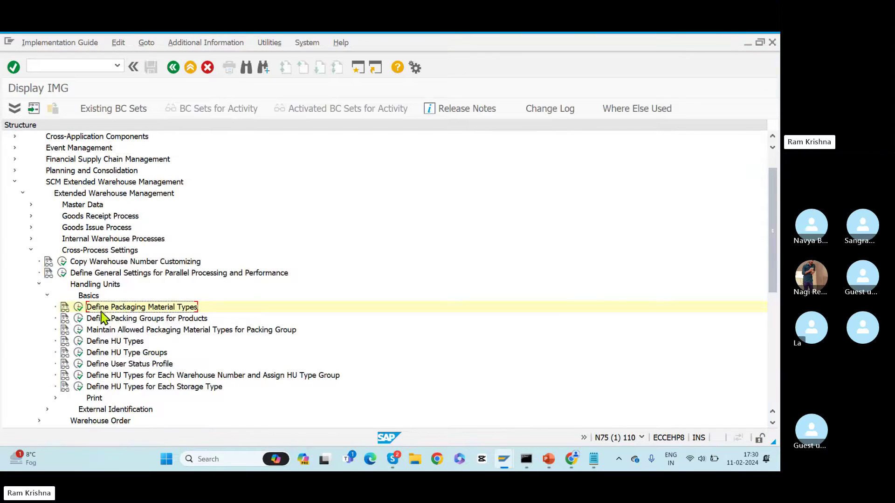
{"action": "left_click", "coordinate": [78, 307]}
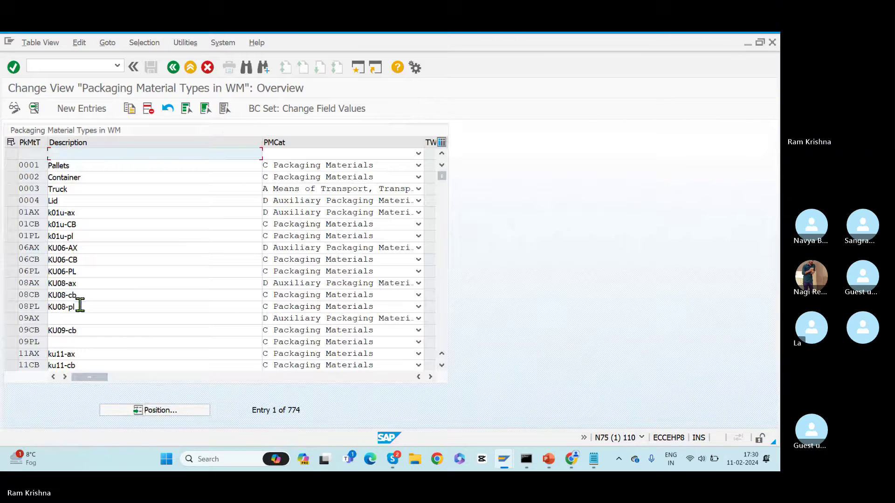
{"action": "left_click", "coordinate": [147, 410]}
{"action": "type", "text": "RKC"}
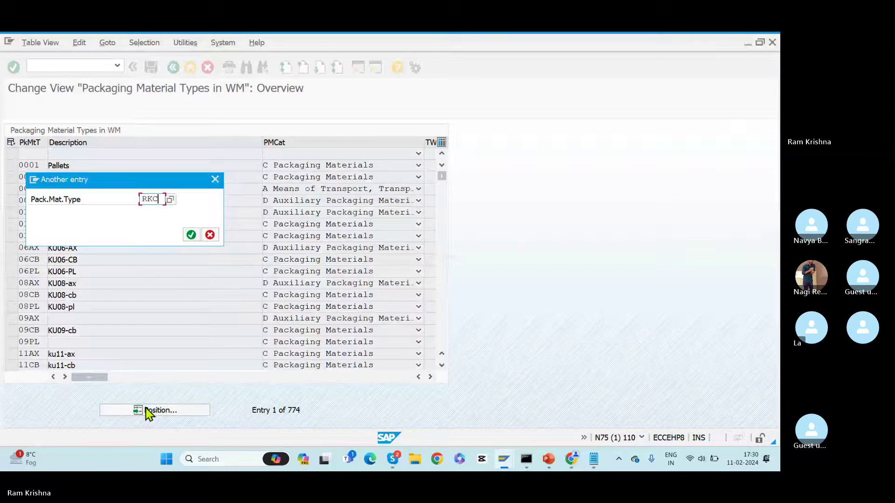
{"action": "type", "text": "A"}
{"action": "key", "text": "Return"}
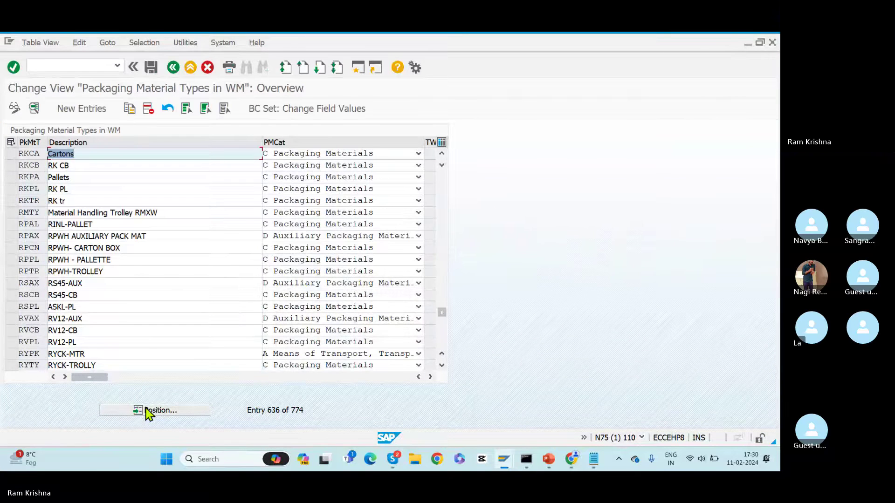
Position the packaging material type list at RKPA and at RKAU to check both entries.
{"action": "left_click", "coordinate": [148, 410]}
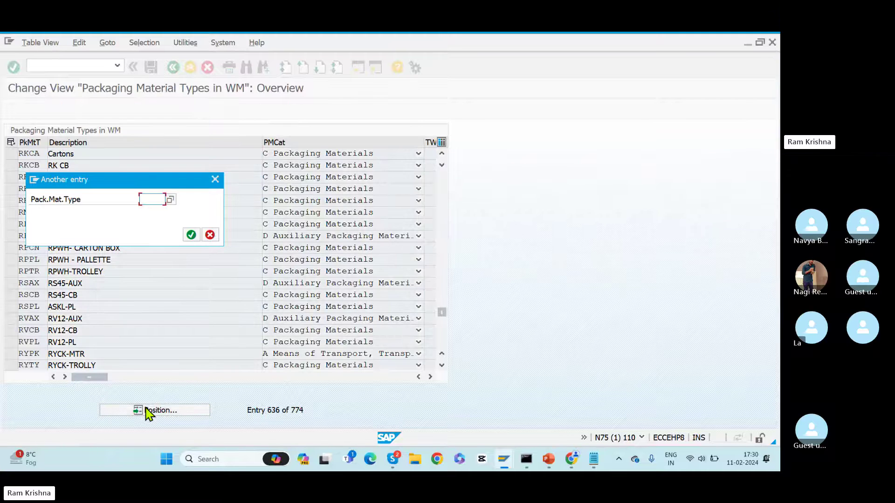
{"action": "type", "text": "RKPA"}
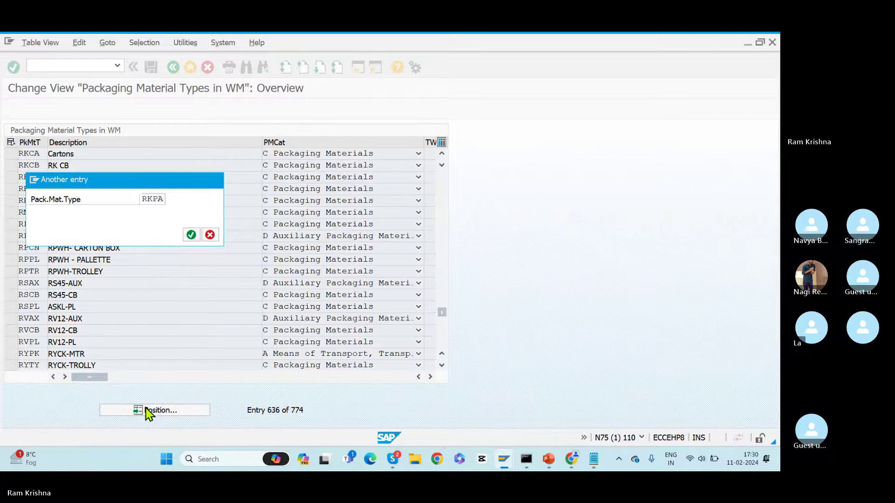
{"action": "key", "text": "Return"}
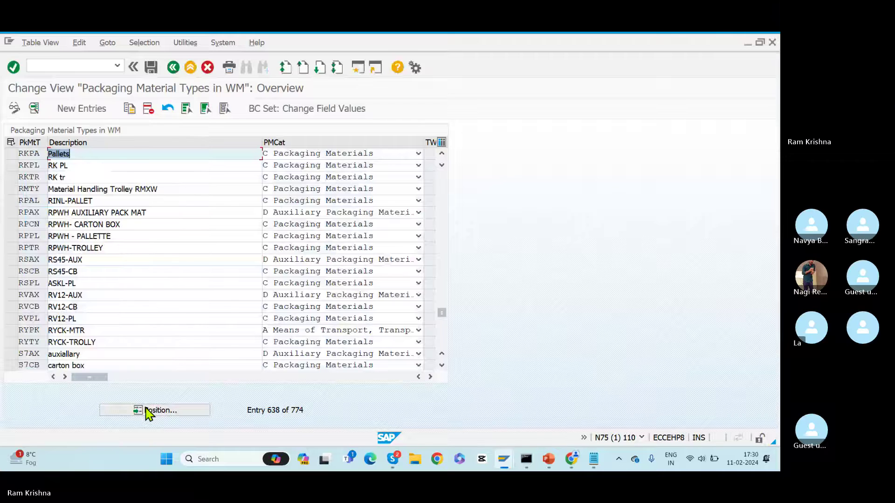
{"action": "left_click", "coordinate": [147, 410]}
{"action": "type", "text": "RK"}
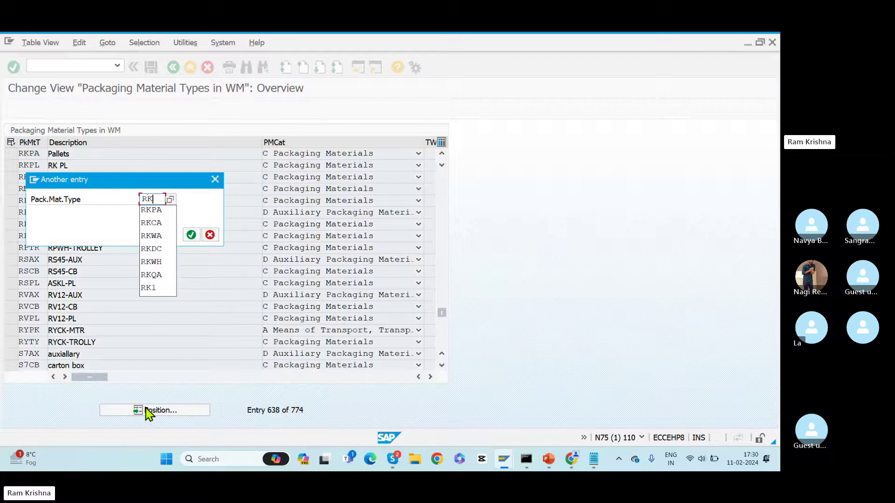
{"action": "type", "text": "AU"}
{"action": "key", "text": "Return"}
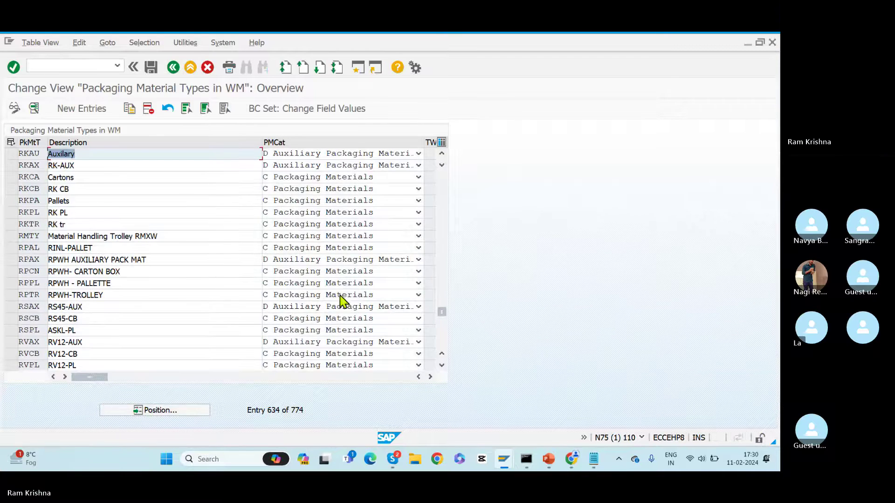
Leave the packaging material types and open Define Packing Groups for Products under Handling Units, Basics.
{"action": "left_click", "coordinate": [173, 68]}
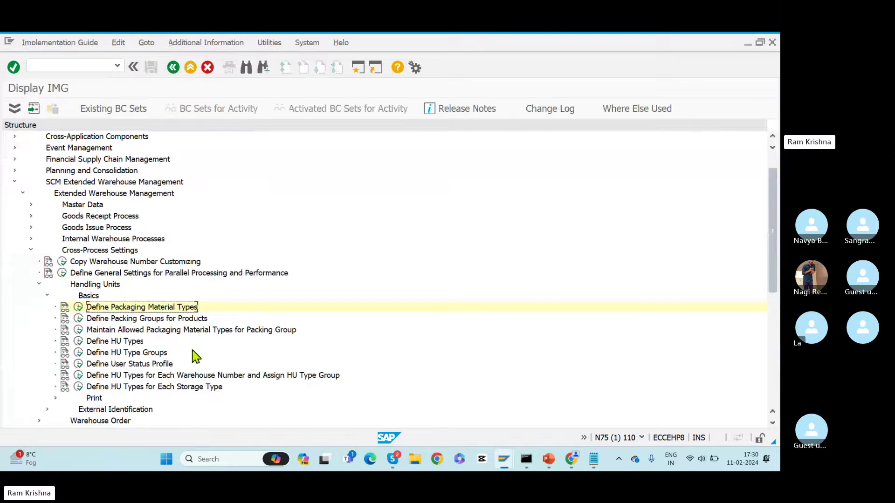
{"action": "left_click", "coordinate": [146, 320]}
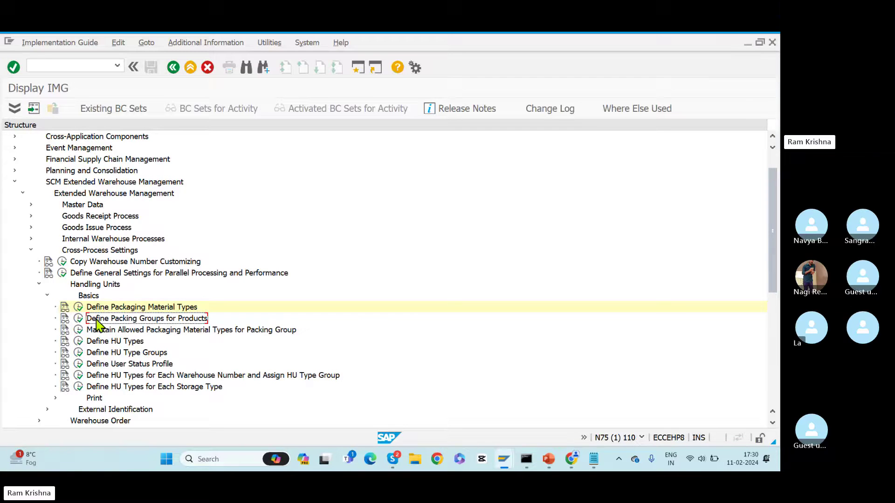
{"action": "left_click", "coordinate": [78, 319]}
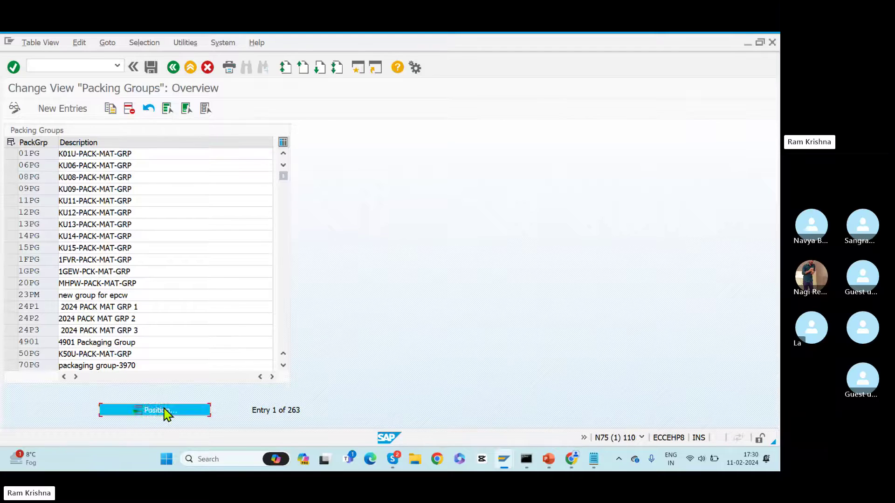
{"action": "left_click", "coordinate": [166, 414]}
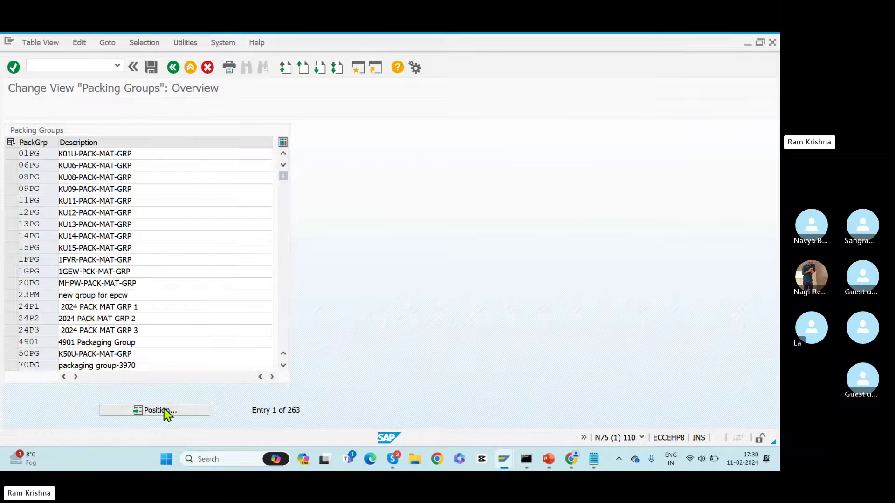
{"action": "type", "text": "RK"}
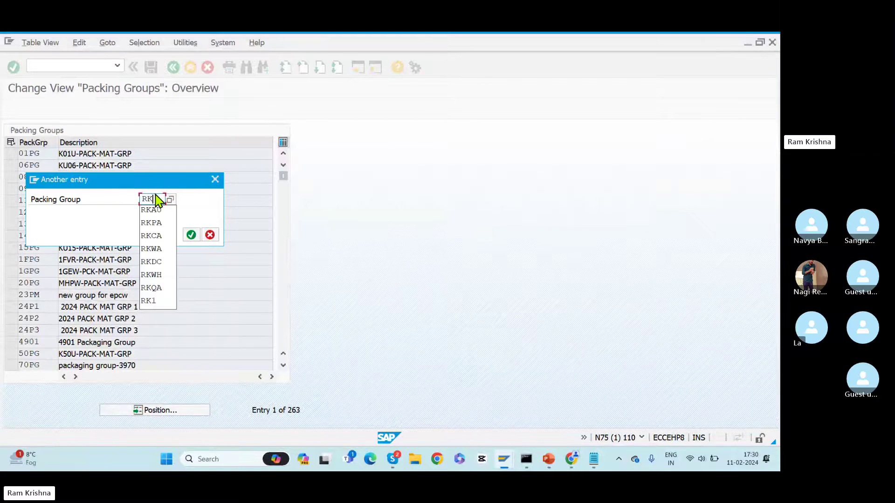
{"action": "key", "text": "BackSpace"}
{"action": "key", "text": "BackSpace"}
{"action": "left_click", "coordinate": [193, 234]}
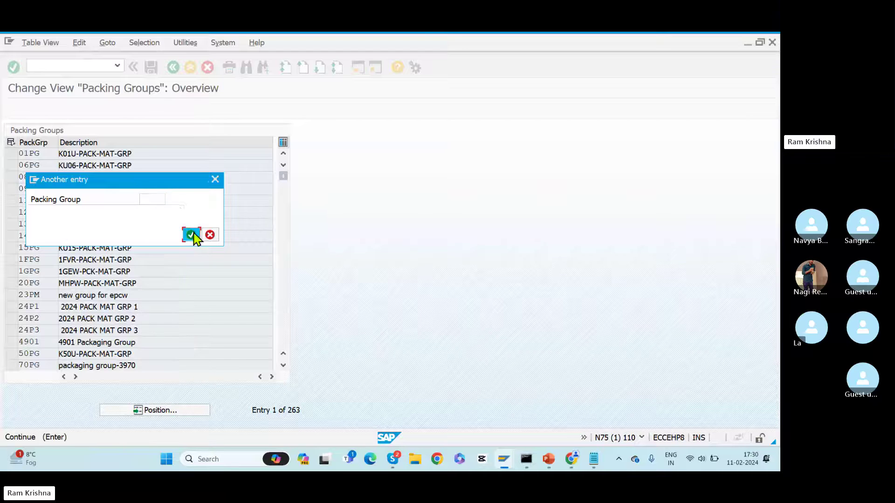
Add a new packing group RKGR with the description "Group for the packing".
{"action": "left_click", "coordinate": [63, 111]}
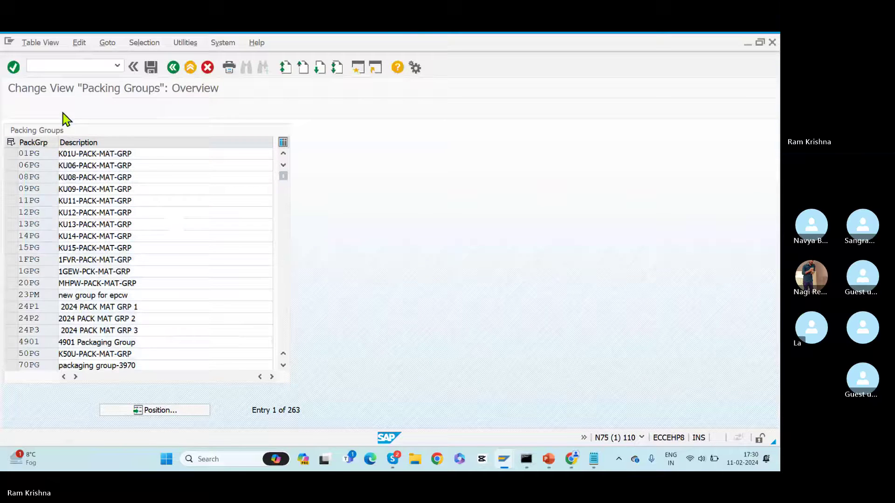
{"action": "type", "text": "RKGR"}
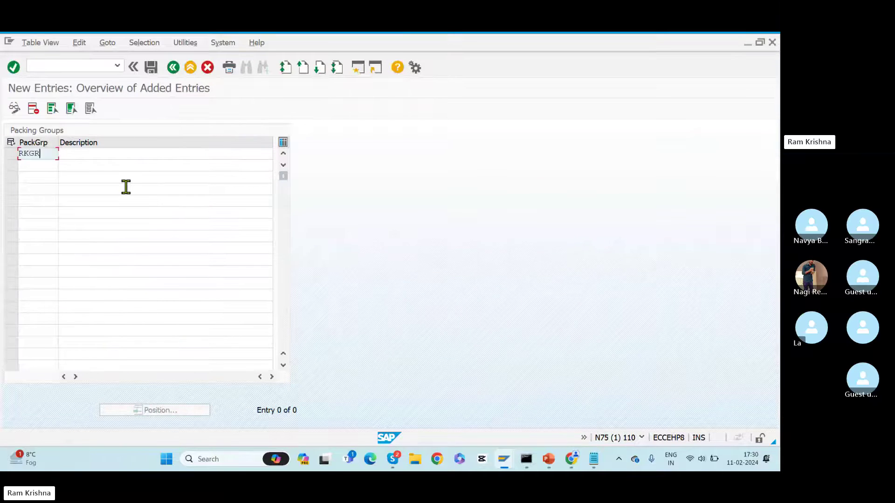
{"action": "key", "text": "Tab"}
{"action": "type", "text": "G"}
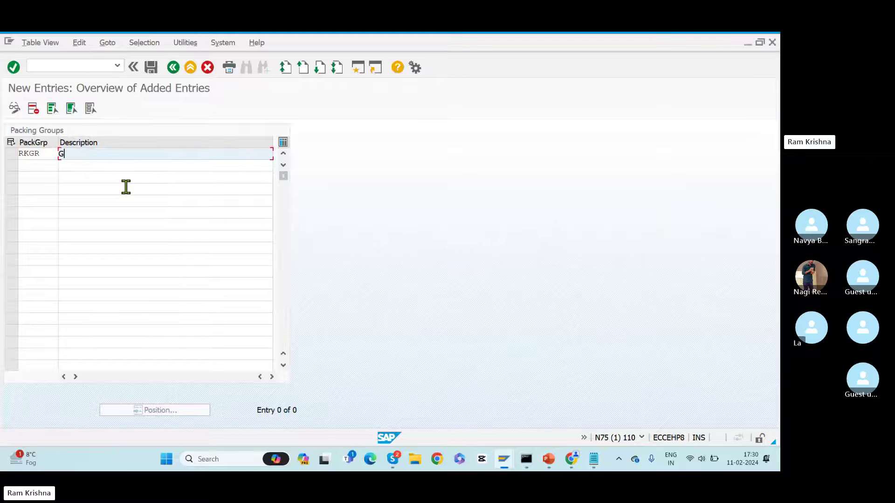
{"action": "type", "text": "roup for the"}
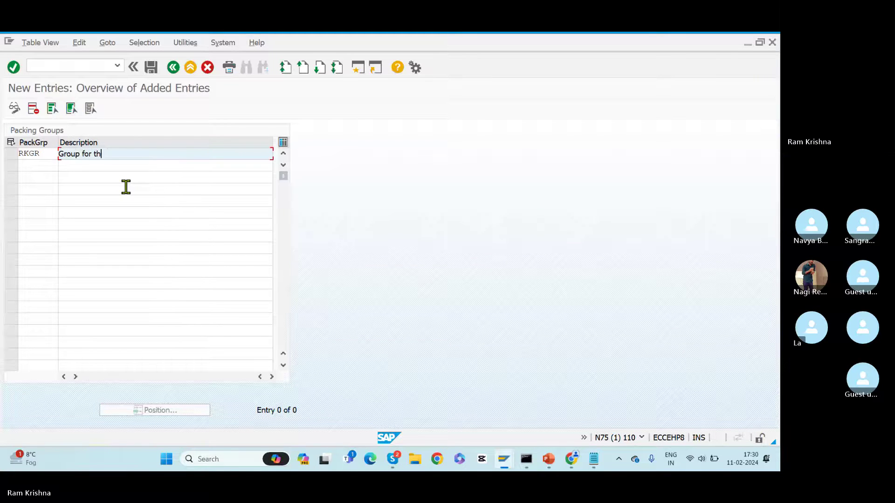
{"action": "key", "text": "BackSpace"}
{"action": "key", "text": "BackSpace"}
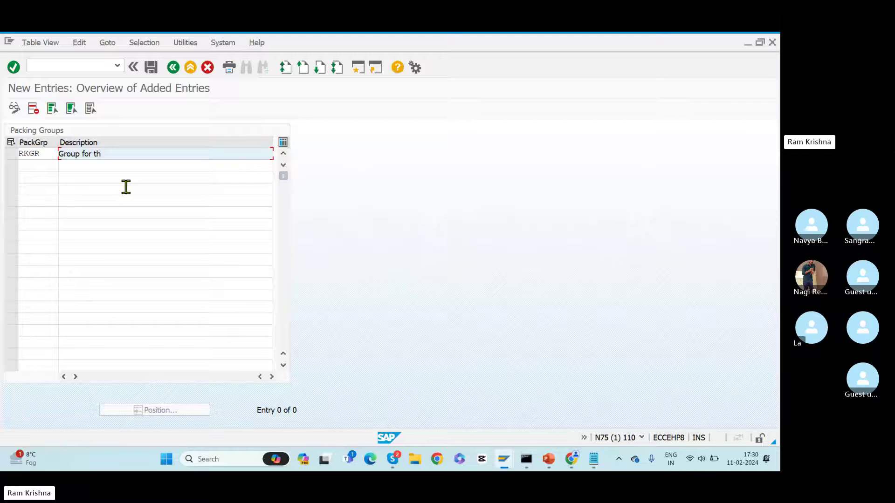
{"action": "type", "text": "e packing"}
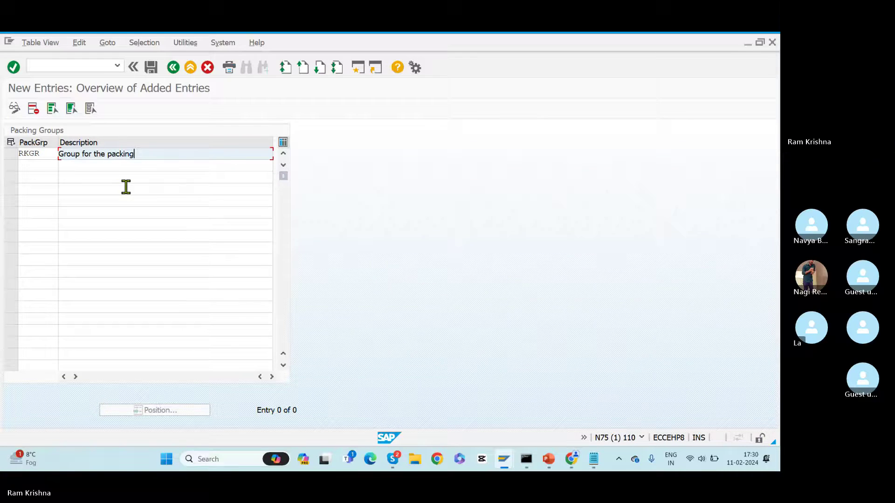
{"action": "key", "text": "Return"}
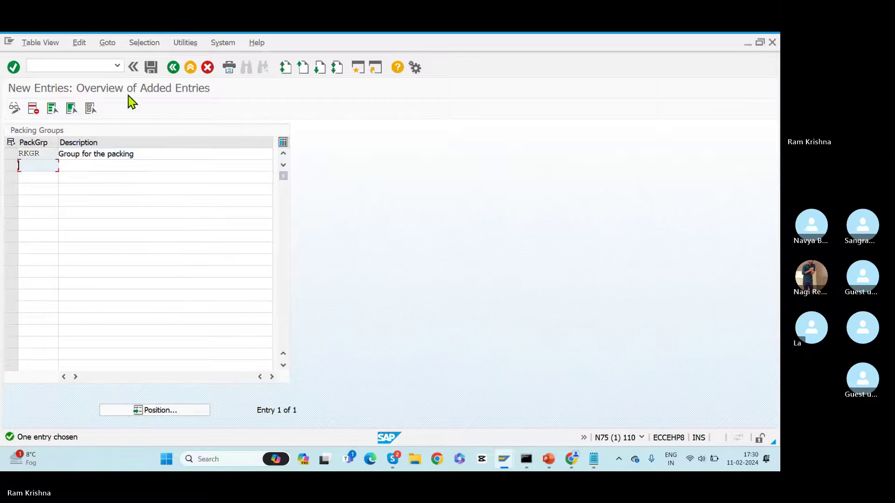
Save packing group RKGR under customizing request N75K901673 and return to the customizing structure.
{"action": "left_click", "coordinate": [150, 70]}
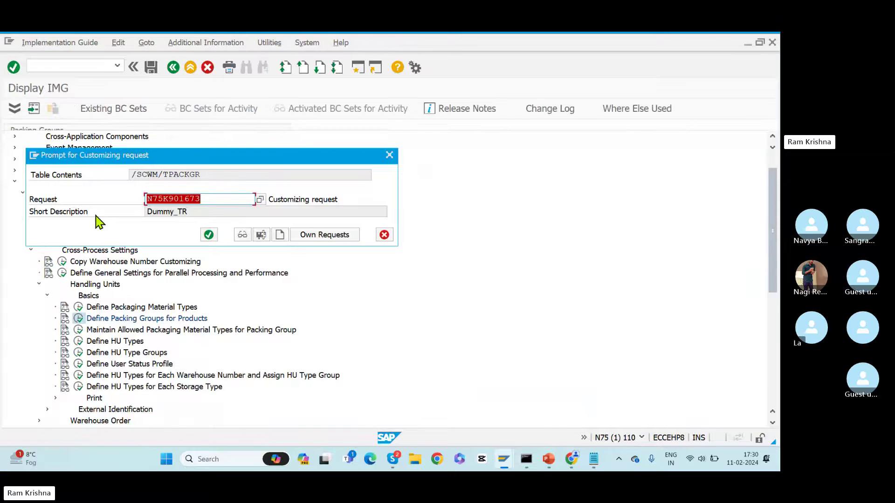
{"action": "left_click", "coordinate": [209, 235]}
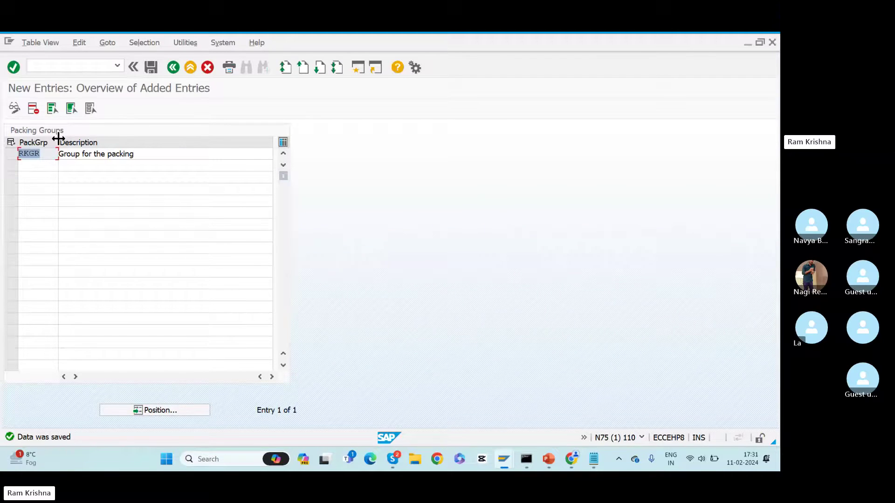
{"action": "left_click", "coordinate": [172, 68]}
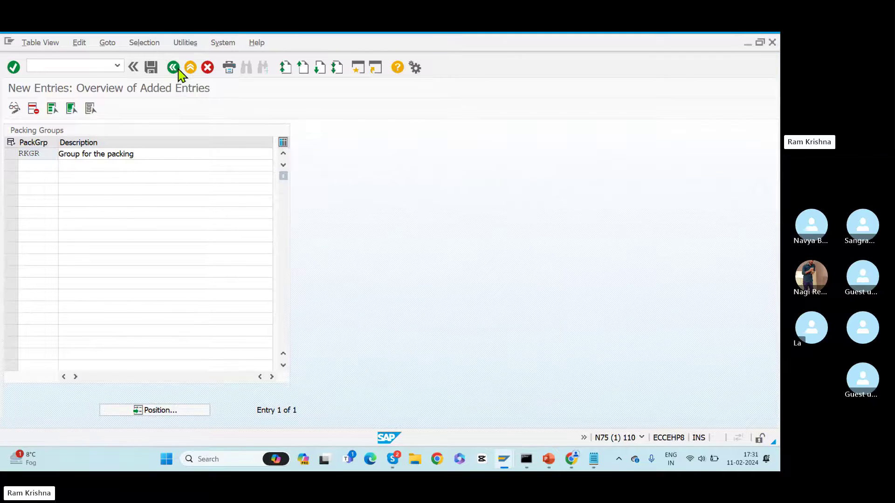
{"action": "left_click", "coordinate": [178, 69]}
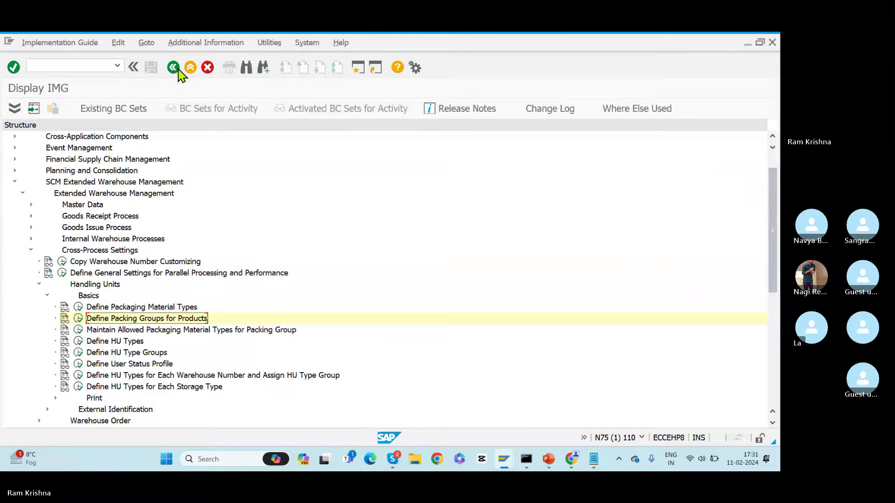